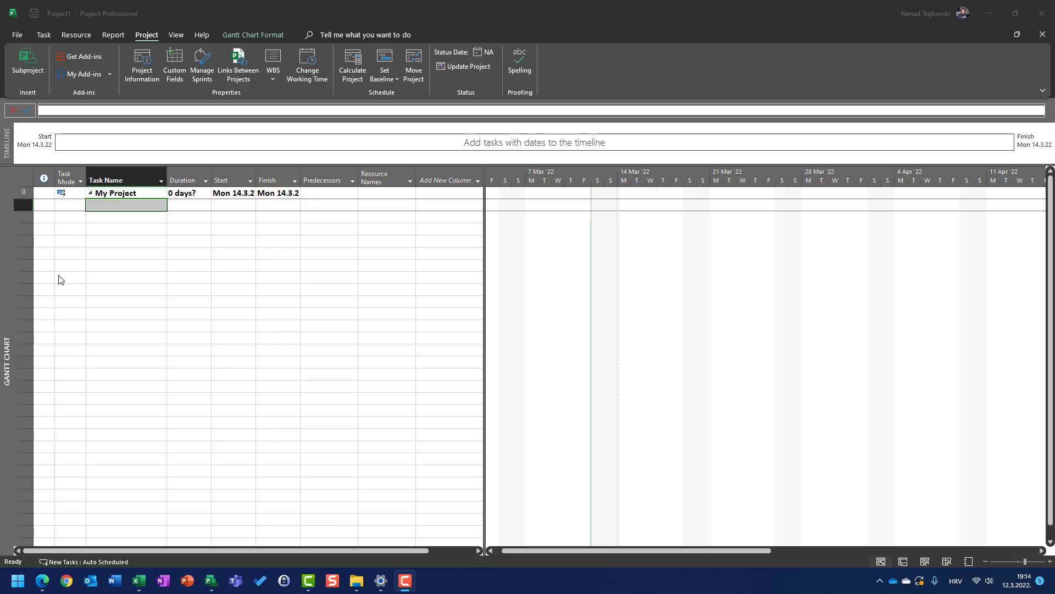
Widen the Start and Finish columns of the task table so the full dates fit.
click(256, 176)
drag(256, 176, 346, 177)
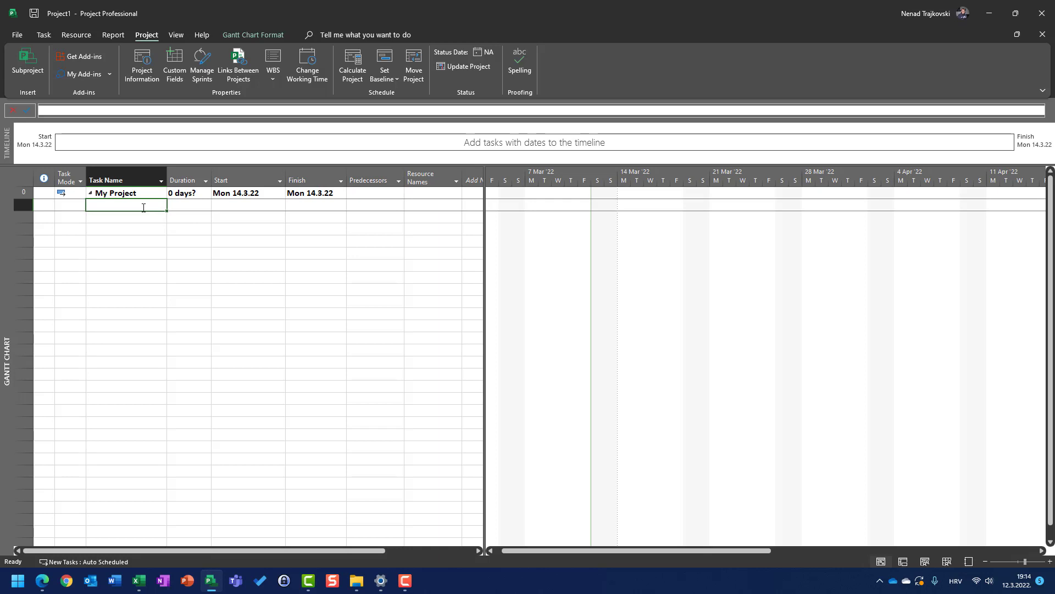
Enter three tasks named Design, Development and Testing in the first empty rows under My Project.
click(143, 208)
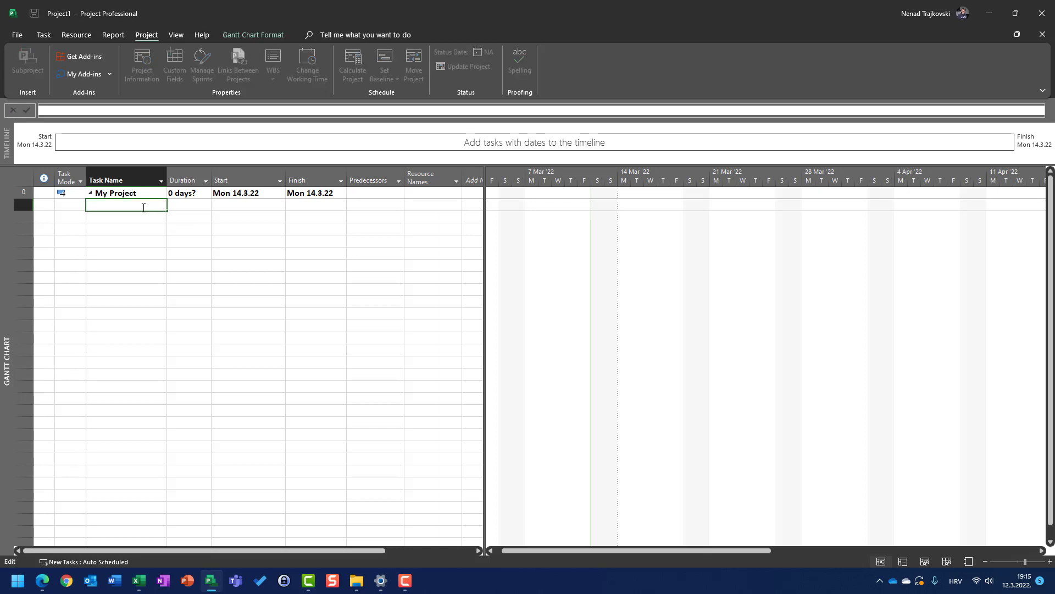
text(Desg)
key(BackSpace)
text(ign)
key(Return)
text(Development)
key(Return)
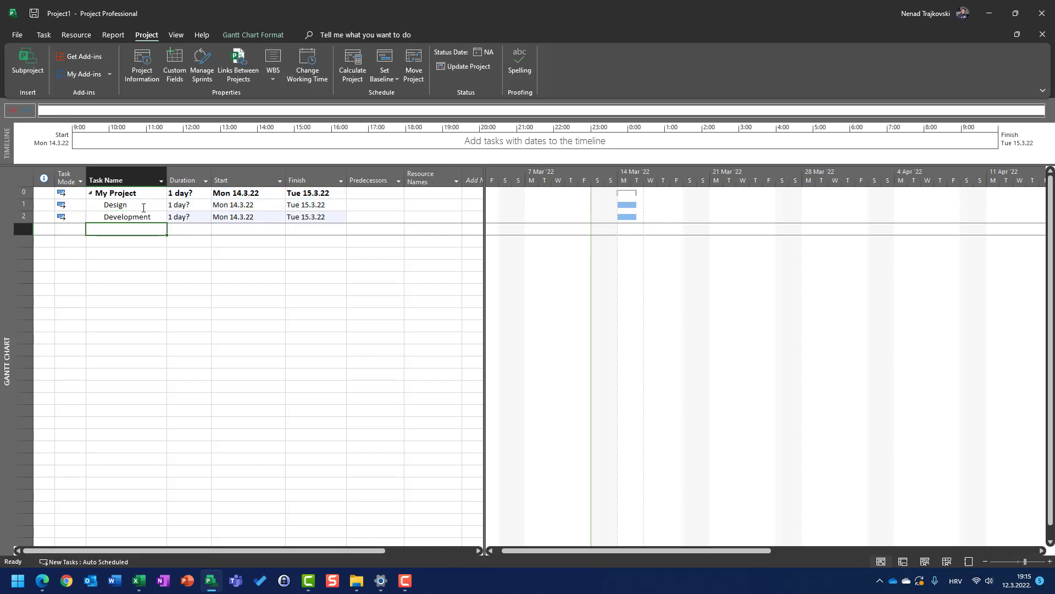
text(Testing)
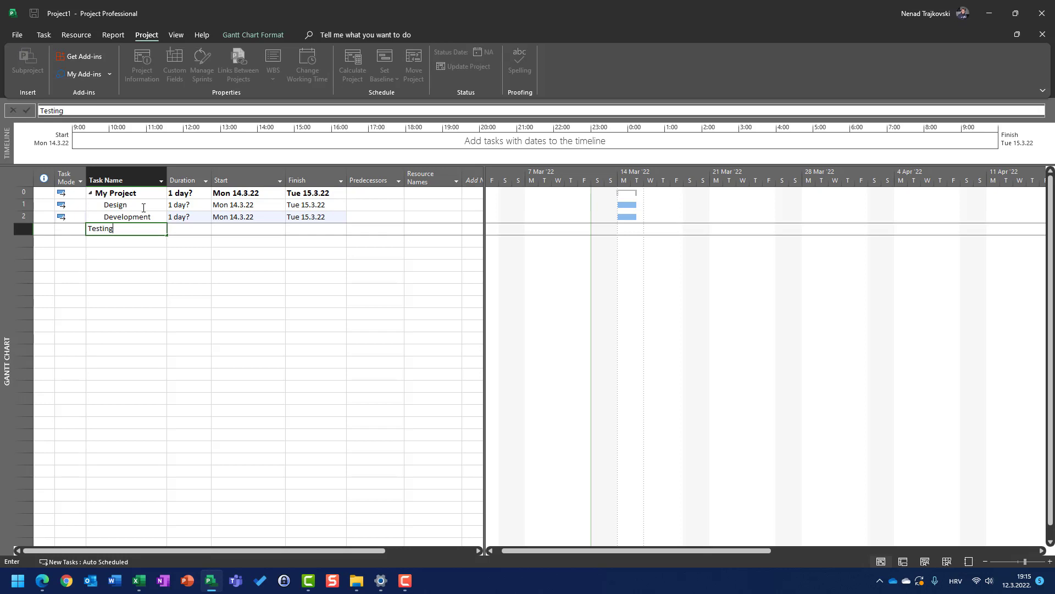
key(Return)
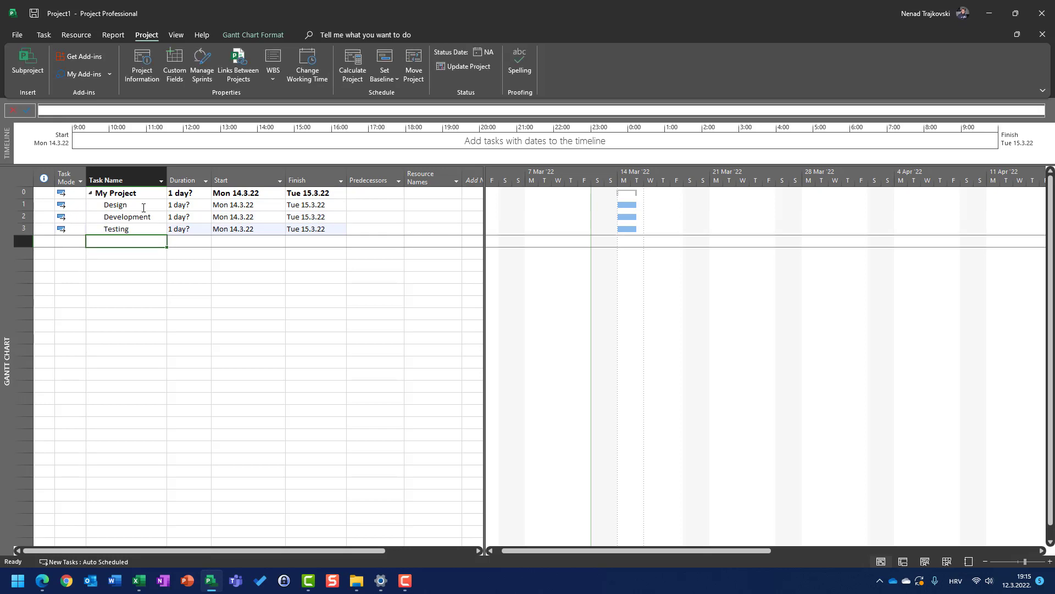
Add a second set of tasks named Design, Development and Testing below the first set.
text(Design)
key(Return)
text(Development)
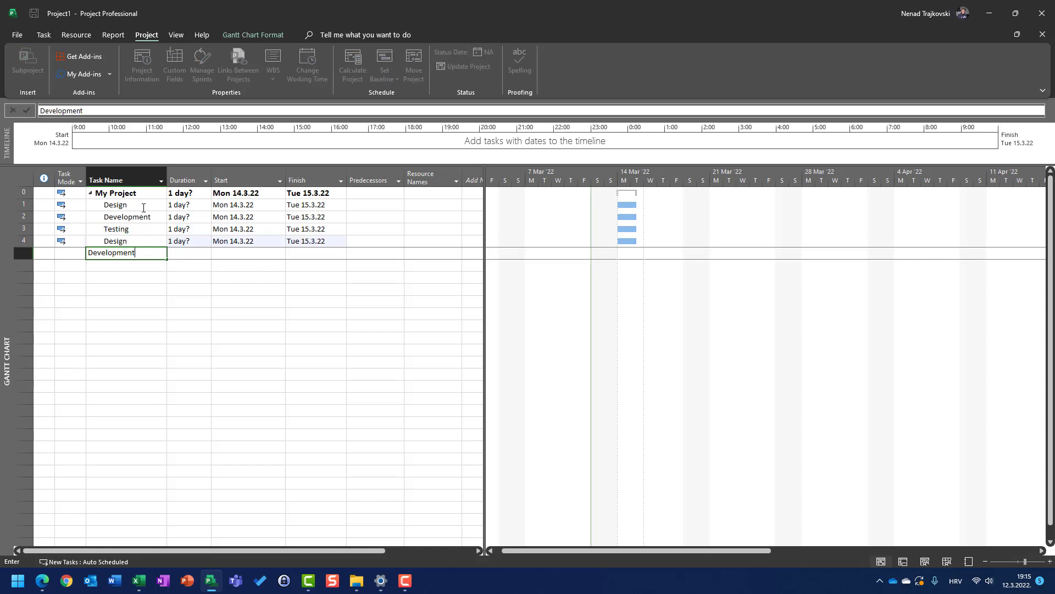
key(Return)
text(Testni)
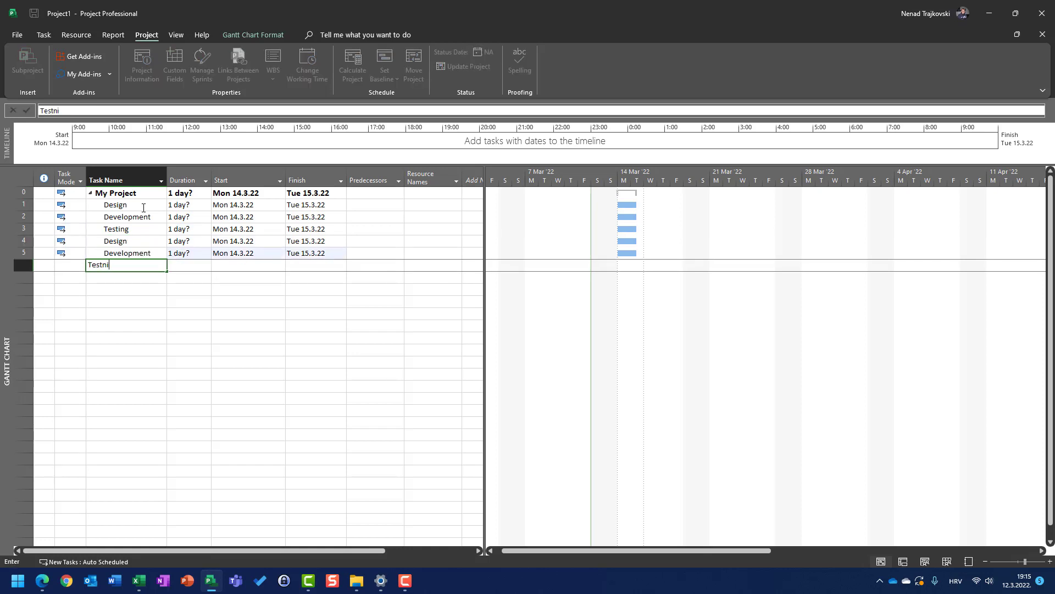
text(g)
key(BackSpace)
key(BackSpace)
key(BackSpace)
text(ing)
key(Return)
Copy the second Design, Development and Testing set and paste it three times below, filling rows 7 to 15.
key(Up)
key(Up)
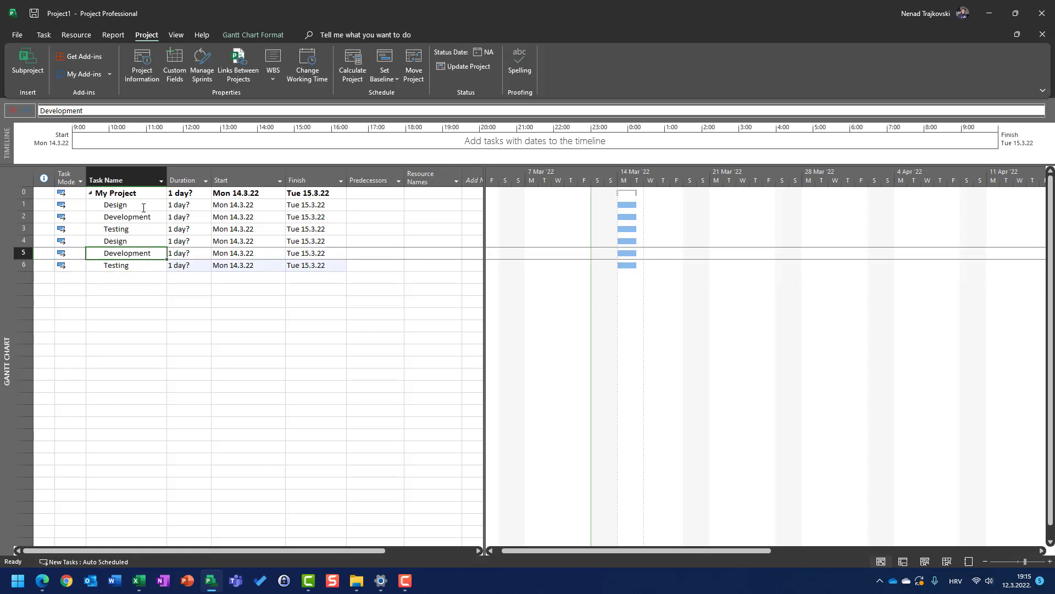
key(shift+Up)
key(shift+Down)
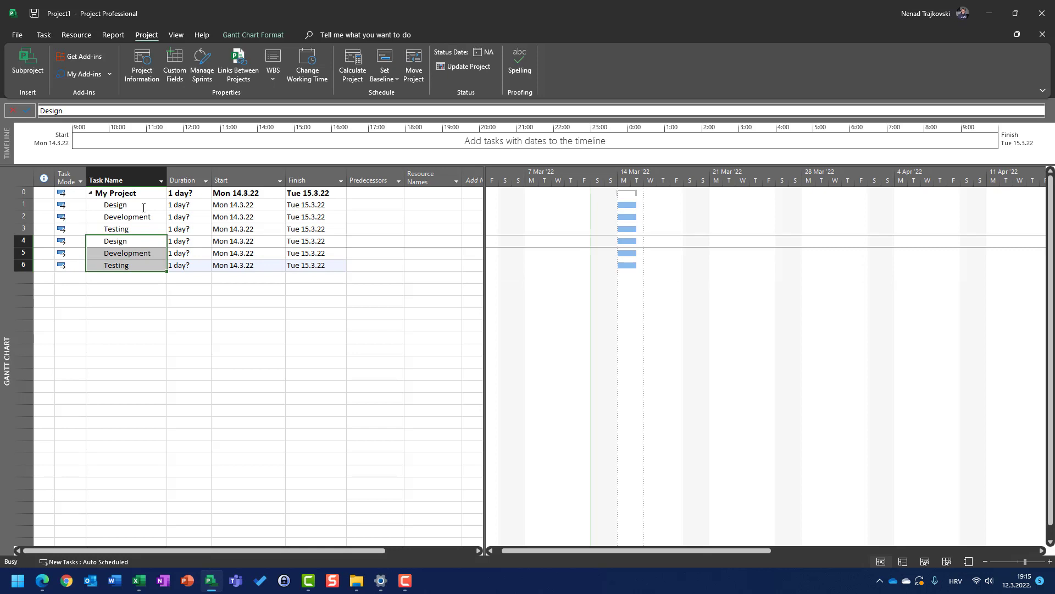
key(Down)
key(Down)
text(Design Development Testing)
key(Down)
key(Down)
key(Down)
text(Design Development Testing)
key(Down)
key(Down)
key(Down)
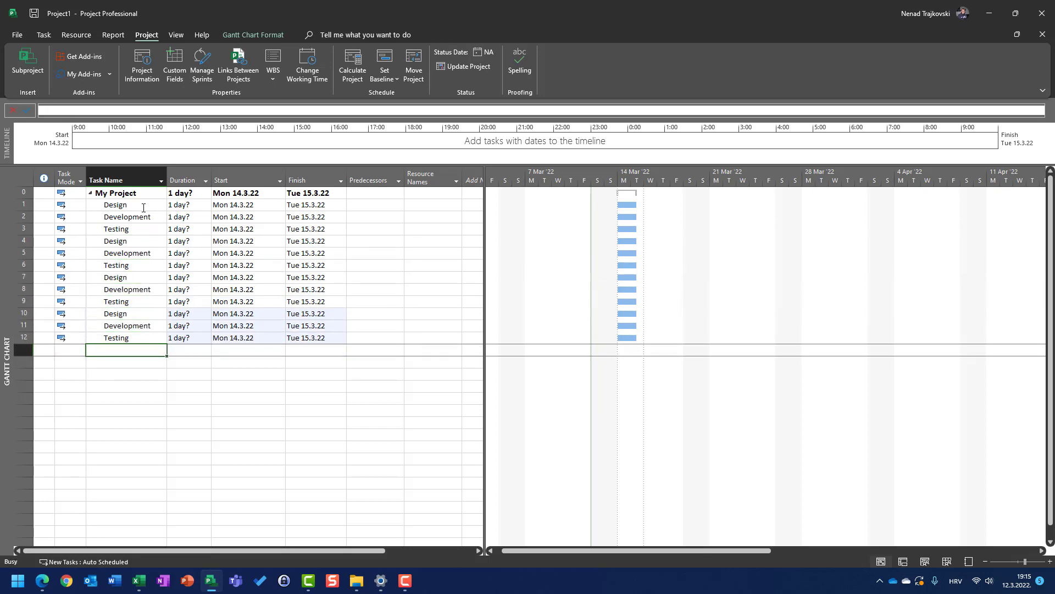
key(ctrl+v)
Set the durations of tasks 1, 2 and 3 to 1, 2 and 3 days.
key(Up)
key(Up)
key(Up)
key(Up)
key(Up)
key(Up)
key(Up)
key(Up)
key(Up)
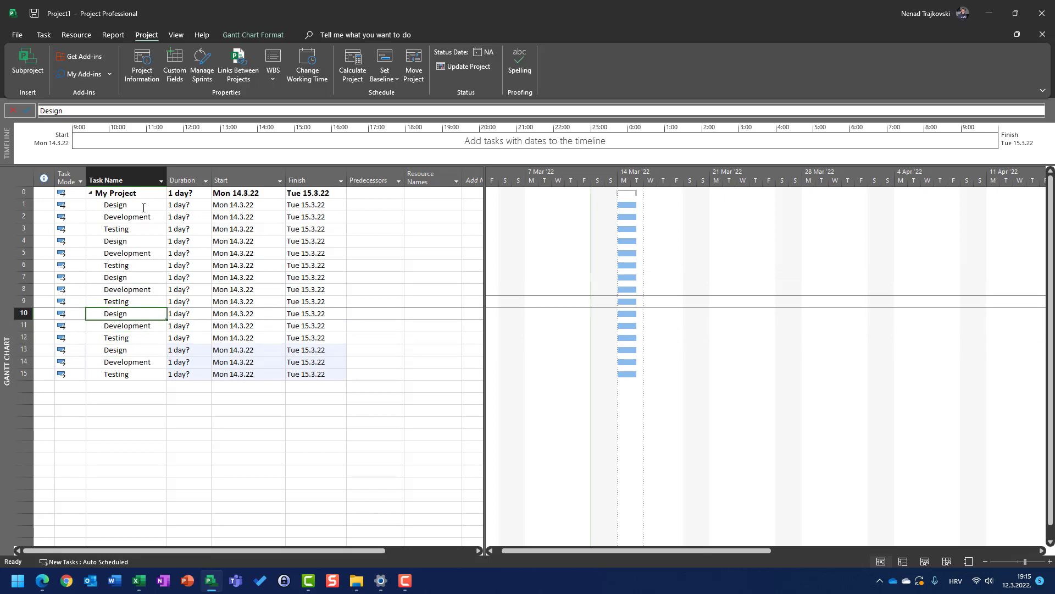
key(Up)
key(Up)
key(Up)
key(Right)
text(1)
key(Return)
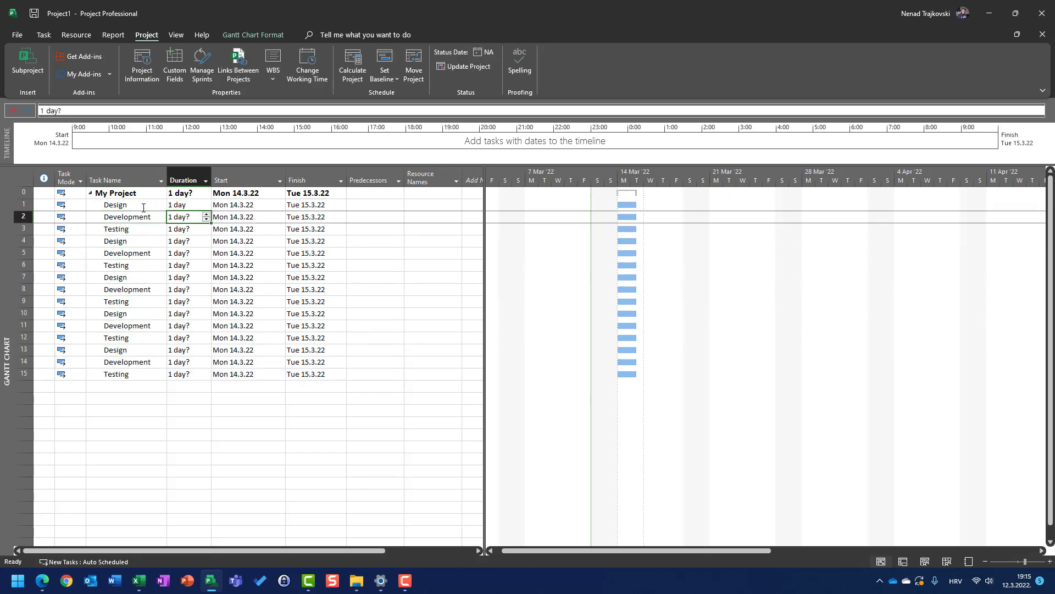
text(2)
key(Return)
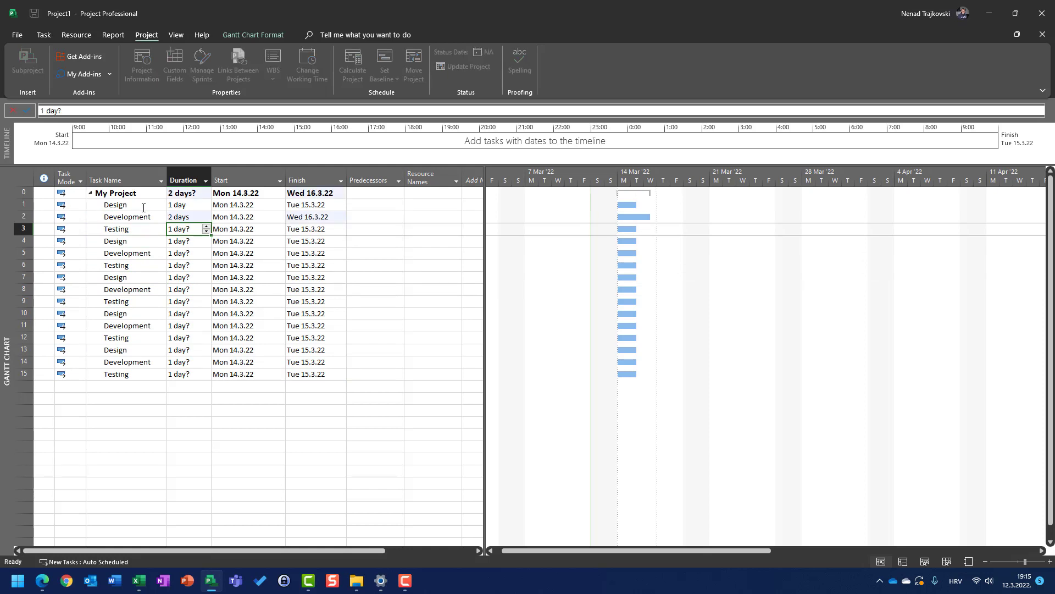
text(3)
key(Return)
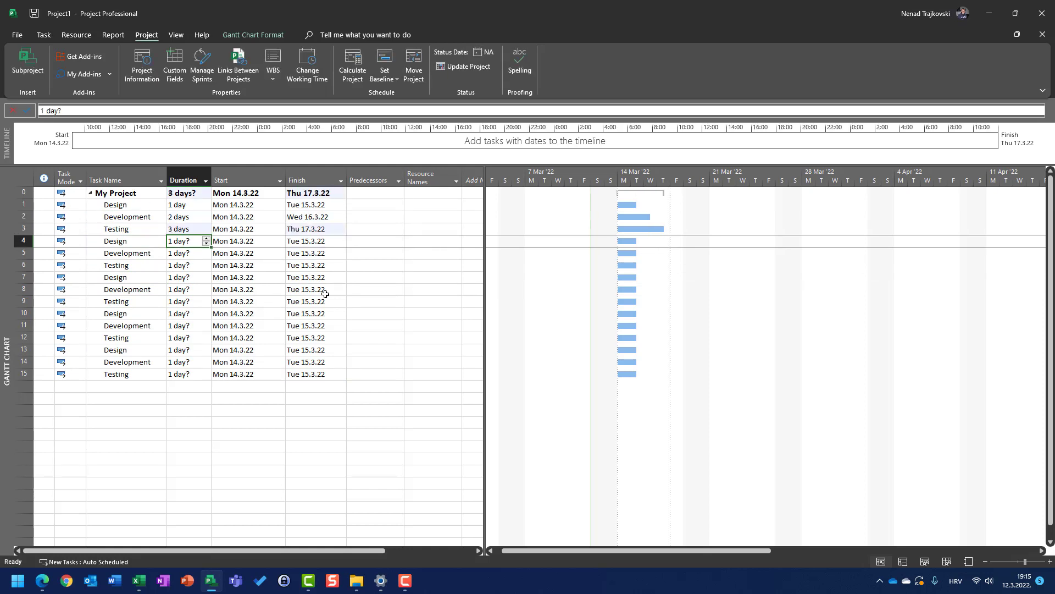
Set the durations of tasks 4, 5 and 6 to 2, 3 and 4 days.
text(2)
key(Return)
text(3)
key(Return)
text(4)
key(Return)
Set the durations of tasks 7, 8 and 9 to 1, 2 and 3 days.
text(1)
key(Return)
text(2)
key(Return)
text(3)
key(Return)
Set the durations of tasks 10, 11 and 12 to 2, 3 and 4 days.
text(2)
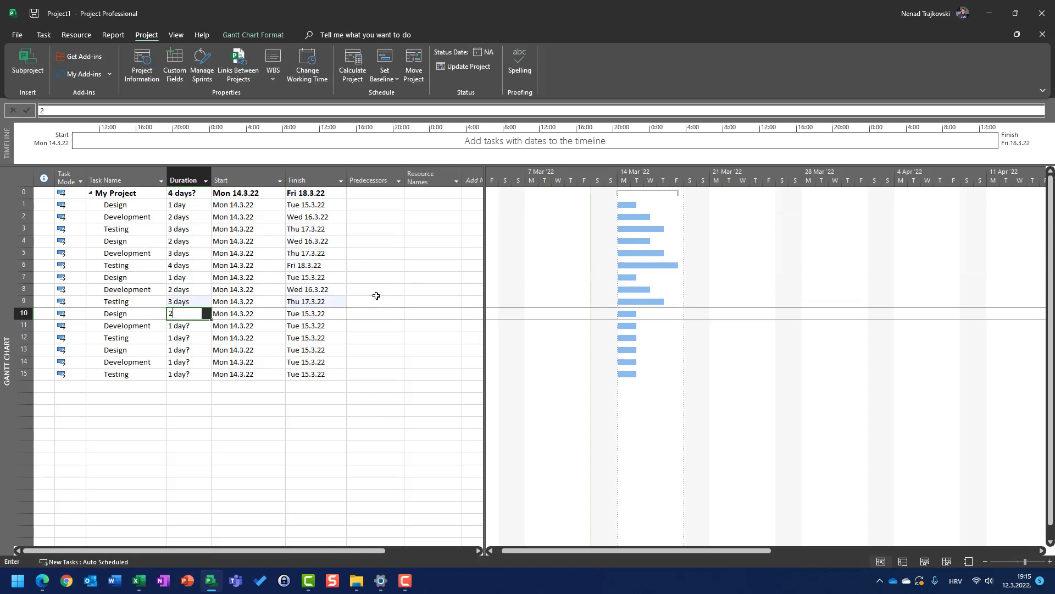
key(Return)
text(3)
key(Return)
text(4)
key(Return)
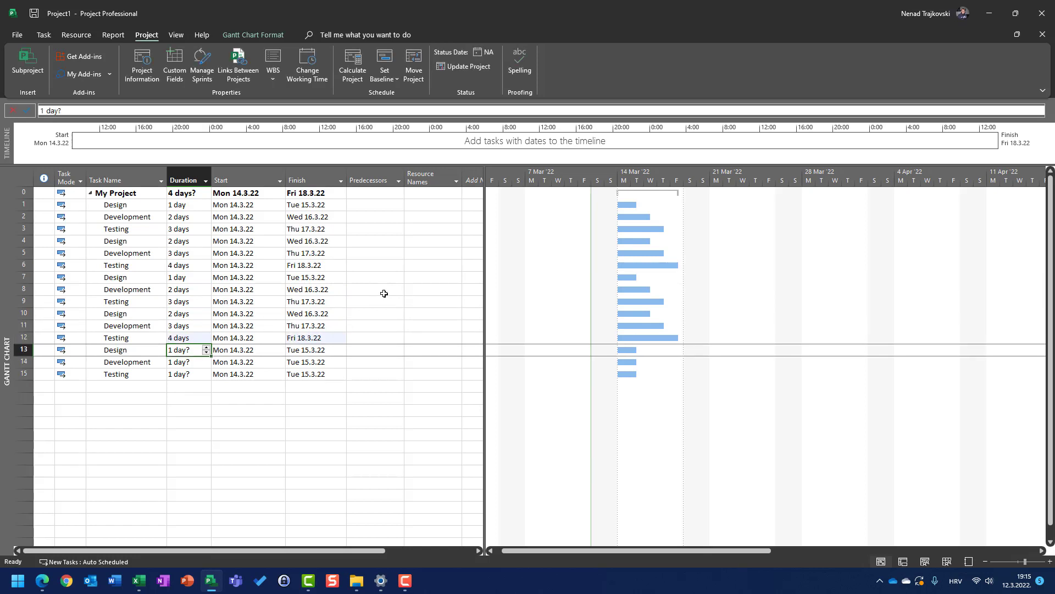
Set the durations of tasks 13, 14 and 15 to 1, 2 and 3 days.
text(1)
key(Return)
text(2)
key(Return)
text(3)
key(Return)
Link all tasks from row 1 to row 15 in sequence, each following the previous one.
key(Up)
key(Up)
key(Up)
key(Up)
key(Up)
key(Up)
key(Up)
key(Up)
key(Up)
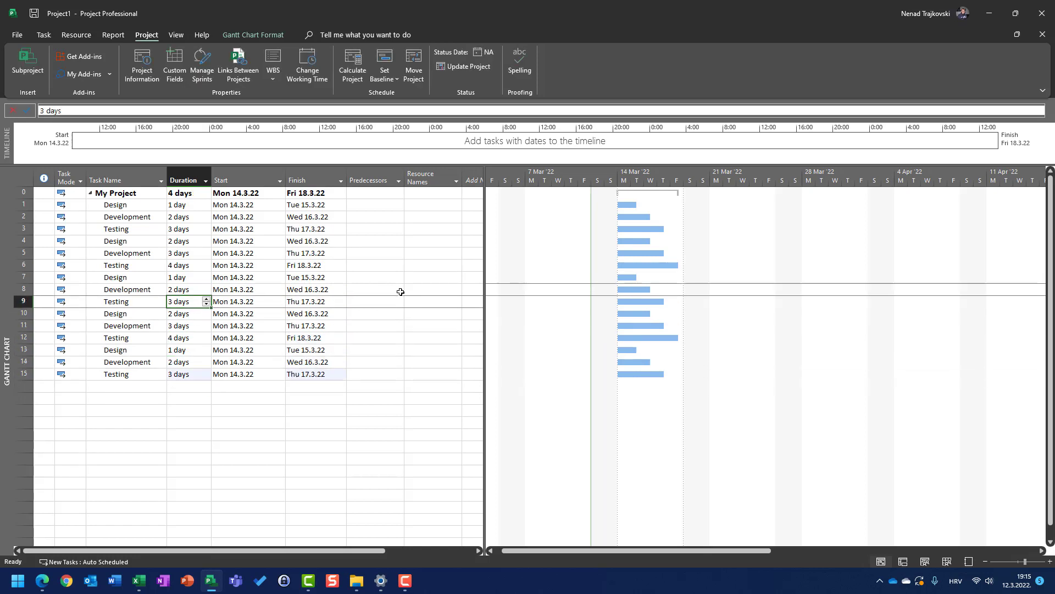
key(Up)
key(Up)
key(Up)
key(Up)
key(Up)
key(Up)
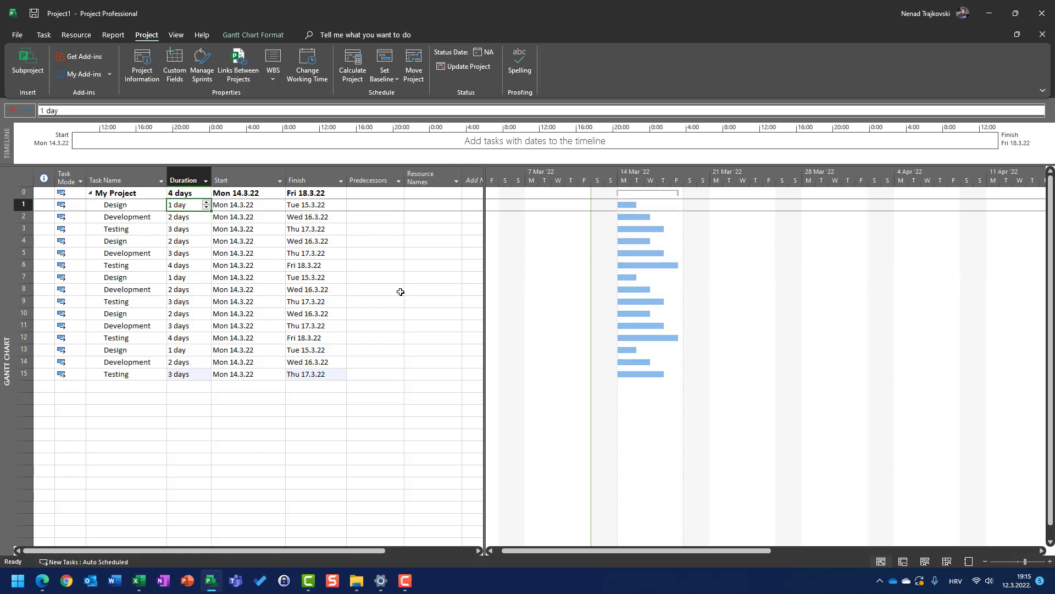
drag(23, 204, 63, 374)
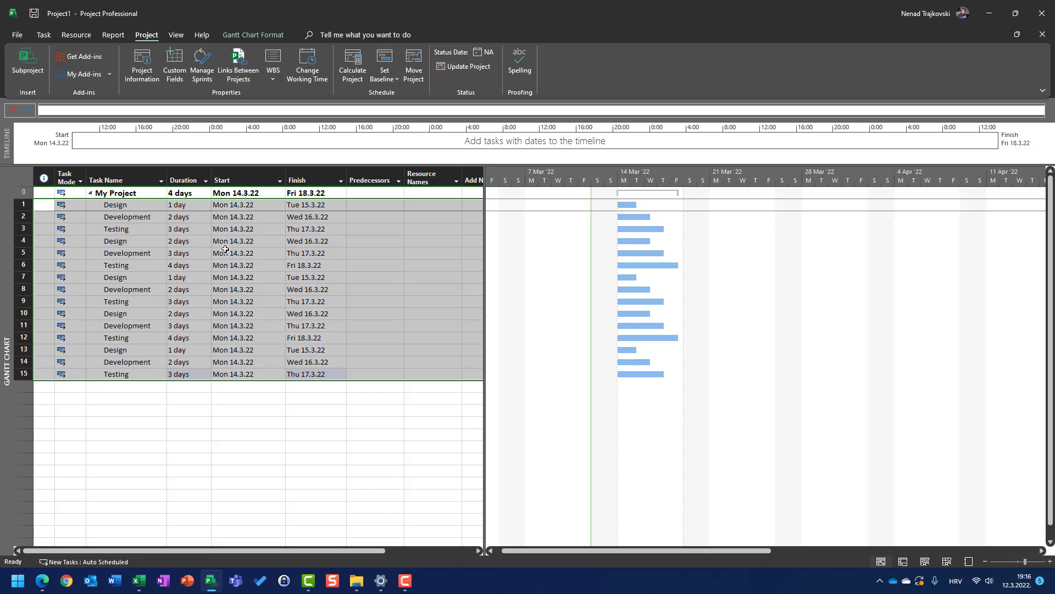
click(43, 35)
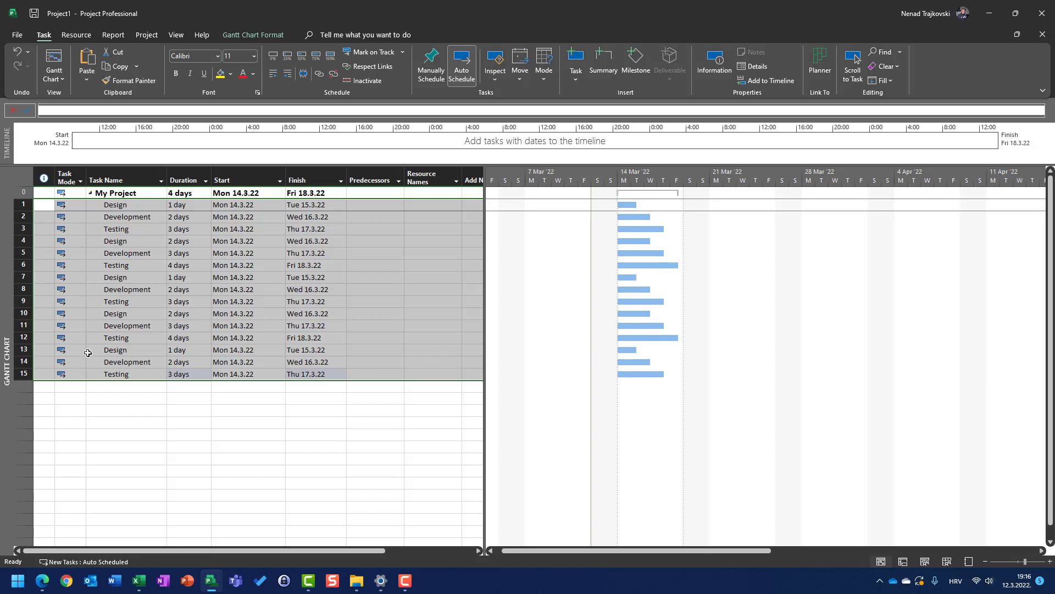
click(320, 77)
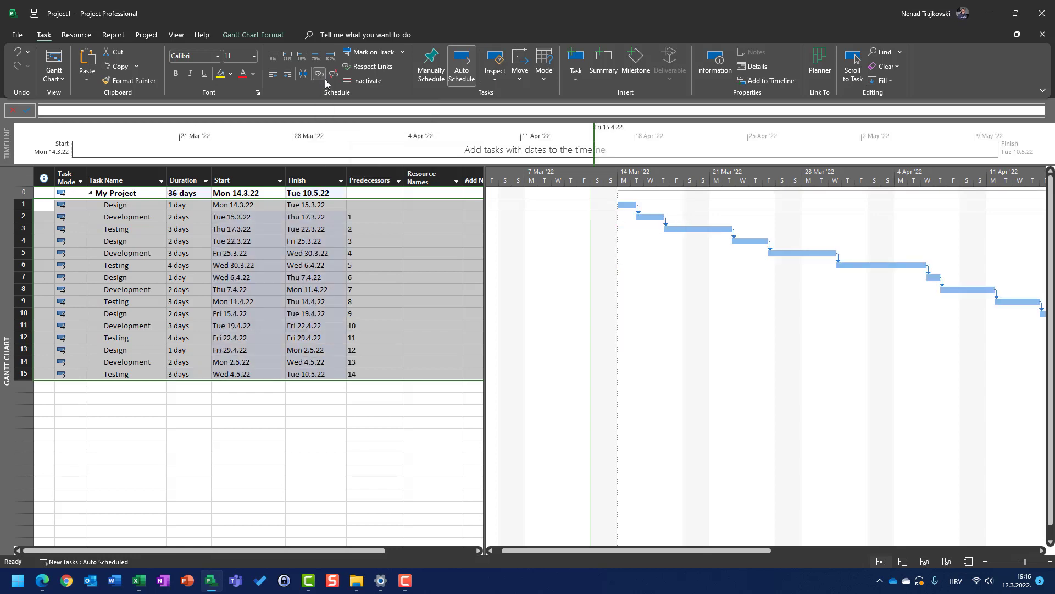
Examine the linked tasks in the Gantt chart and go through the repeating Design, Development and Testing groups in the task list.
drag(545, 551, 584, 550)
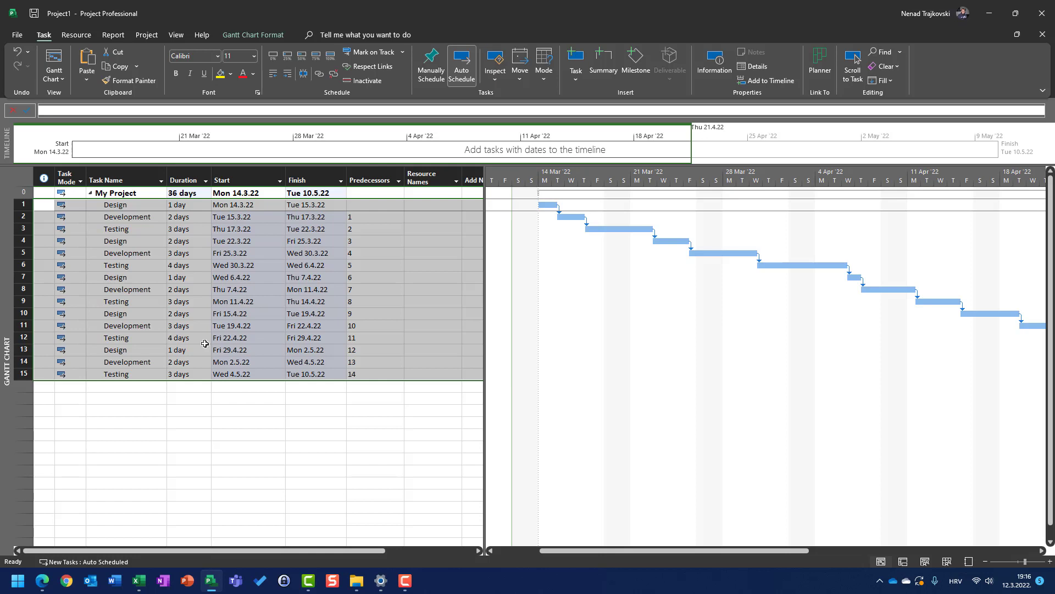
key(Escape)
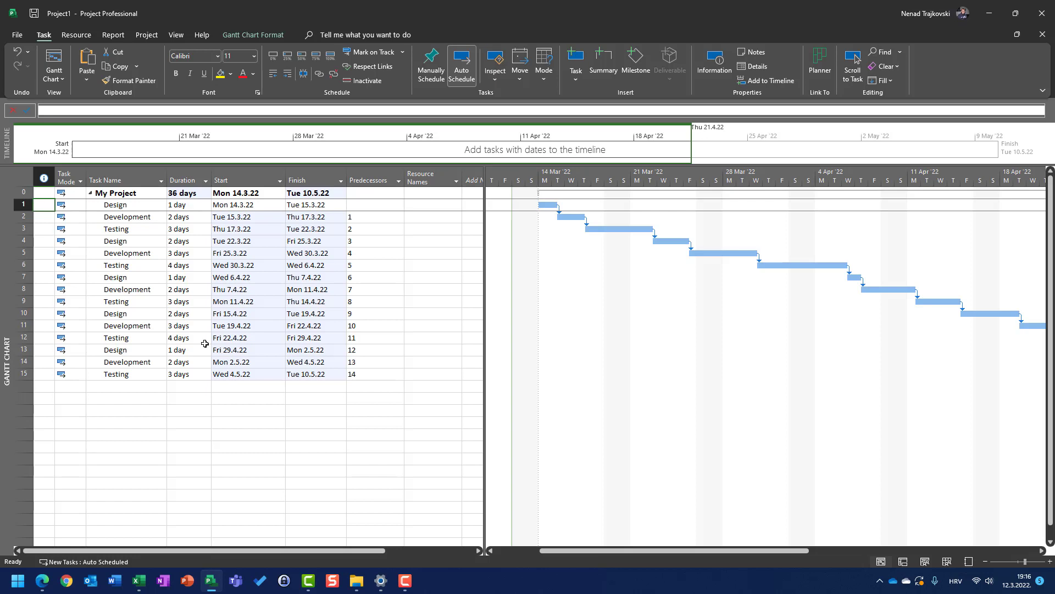
key(Down)
key(Down)
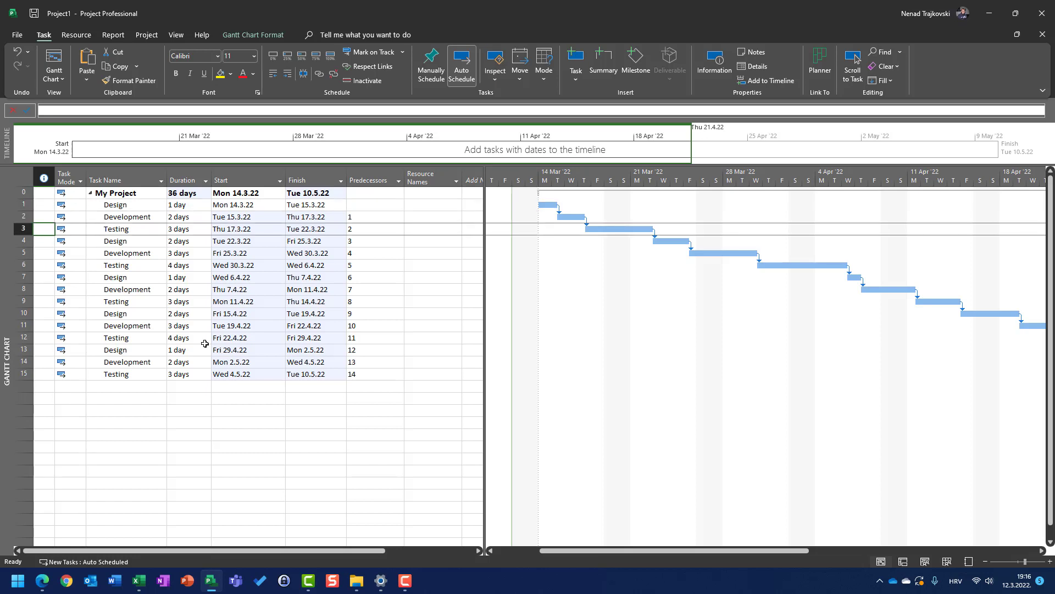
key(Down)
key(Down)
key(Down)
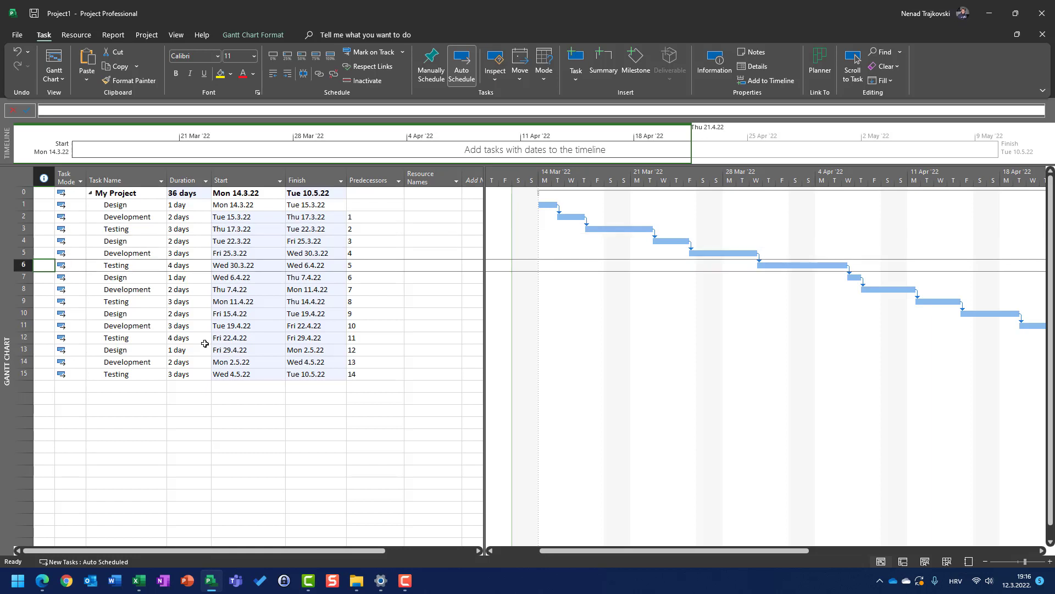
key(Down)
key(Down)
key(Down)
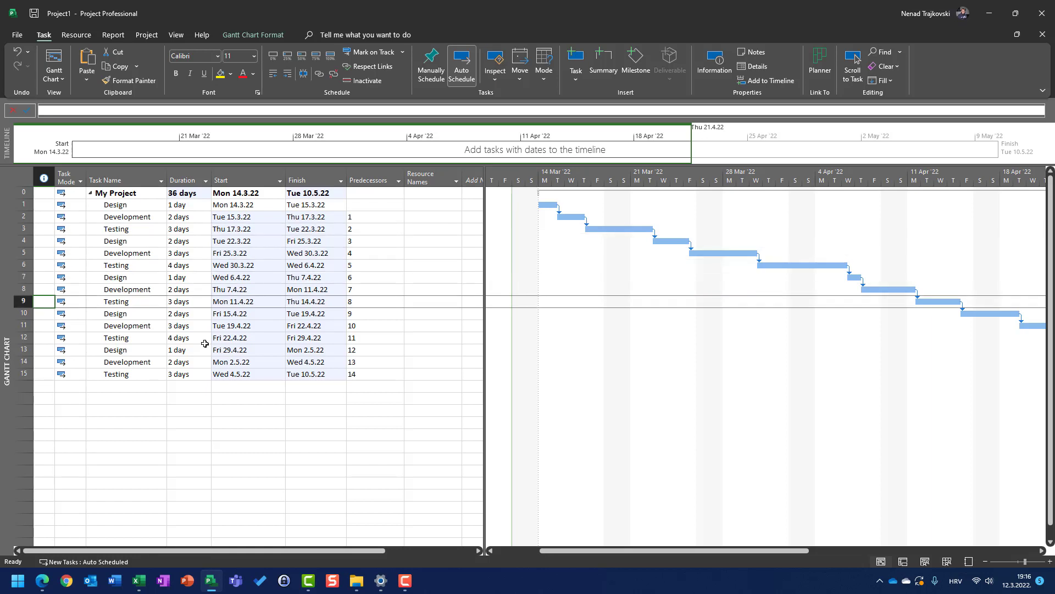
key(Down)
key(Down)
key(Down)
key(Down)
key(Down)
key(Down)
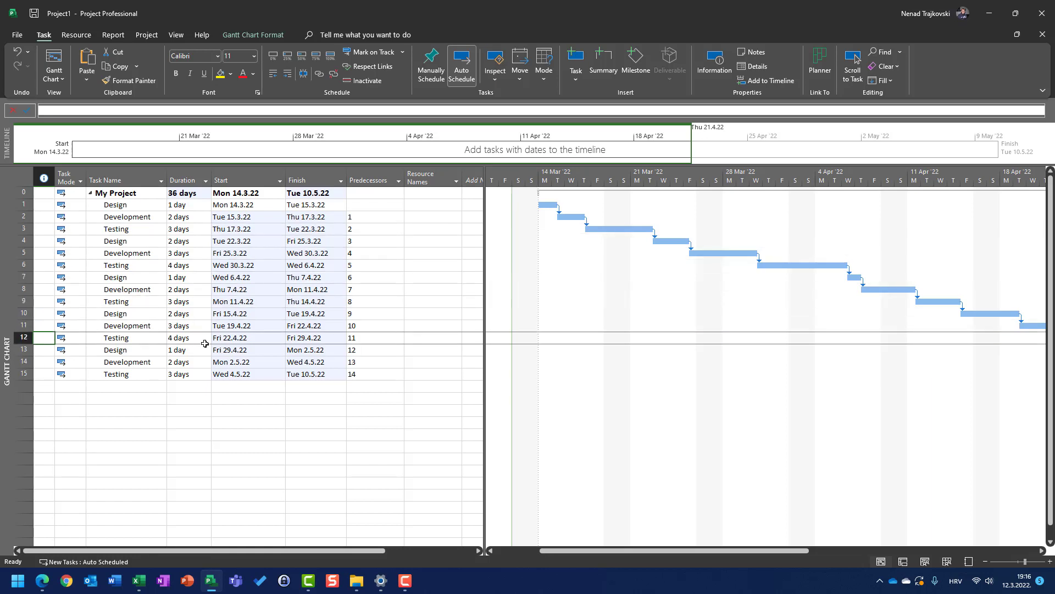
key(Up)
key(Up)
key(Up)
key(Up)
key(Up)
key(Up)
key(Up)
key(Up)
key(Up)
key(Up)
key(Up)
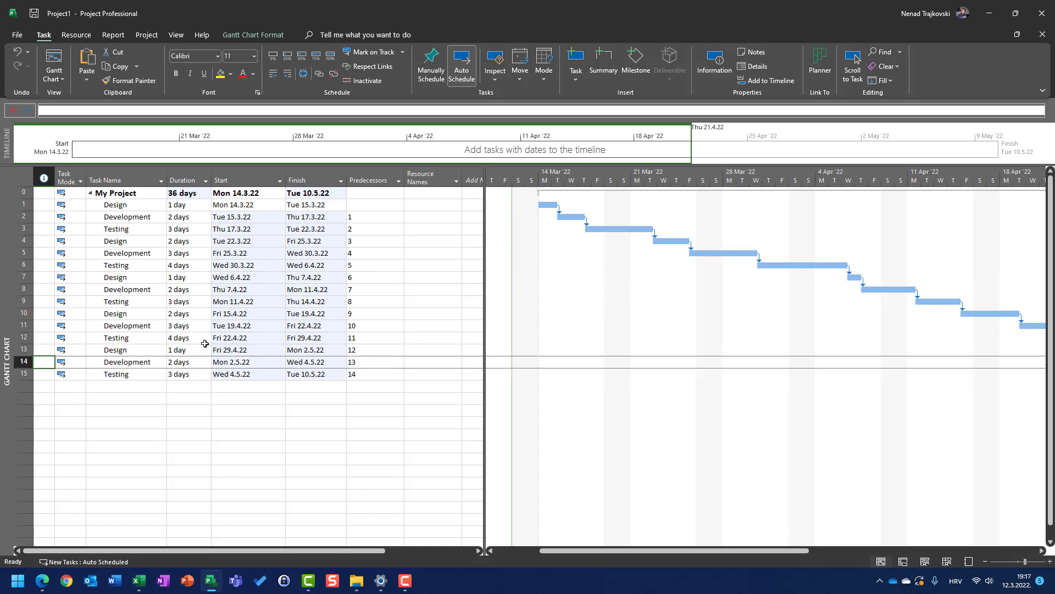
key(Up)
key(Up)
key(Up)
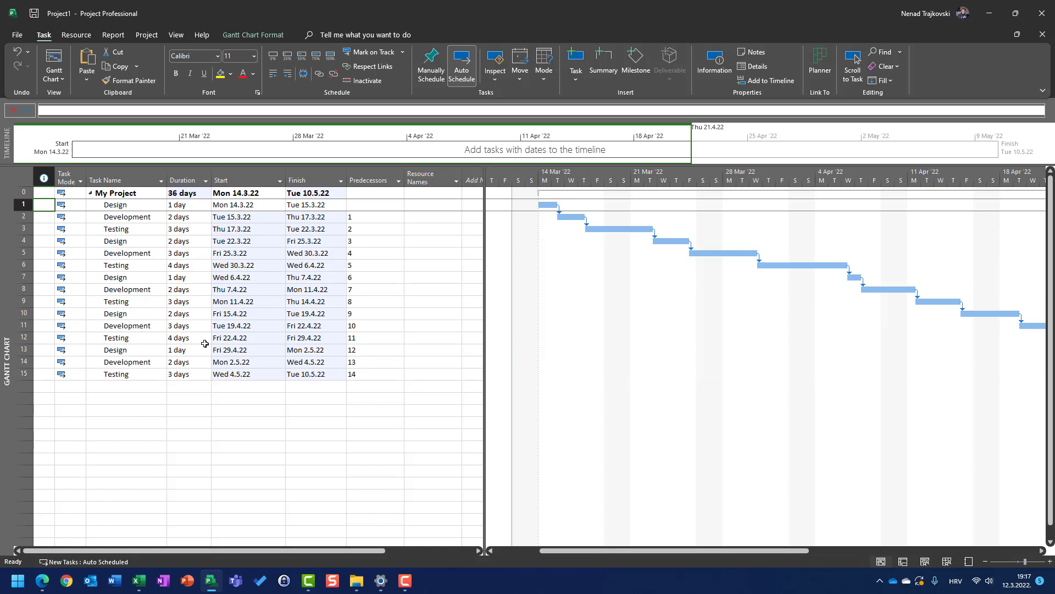
Insert a new task above the first Design task and name it Phase 1.
key(Insert)
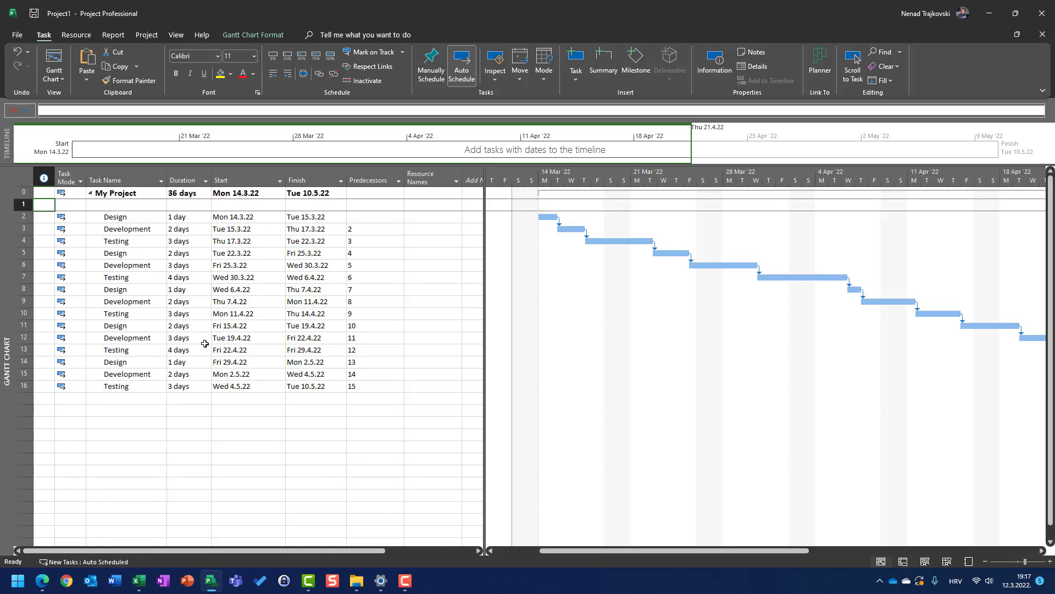
key(Right)
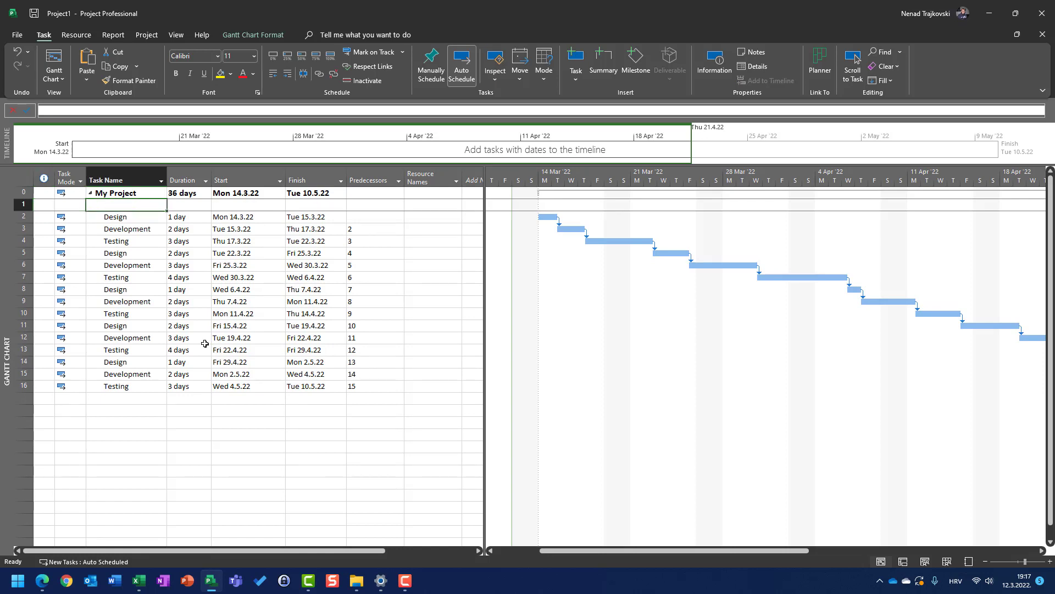
text(Pghase 1)
key(Return)
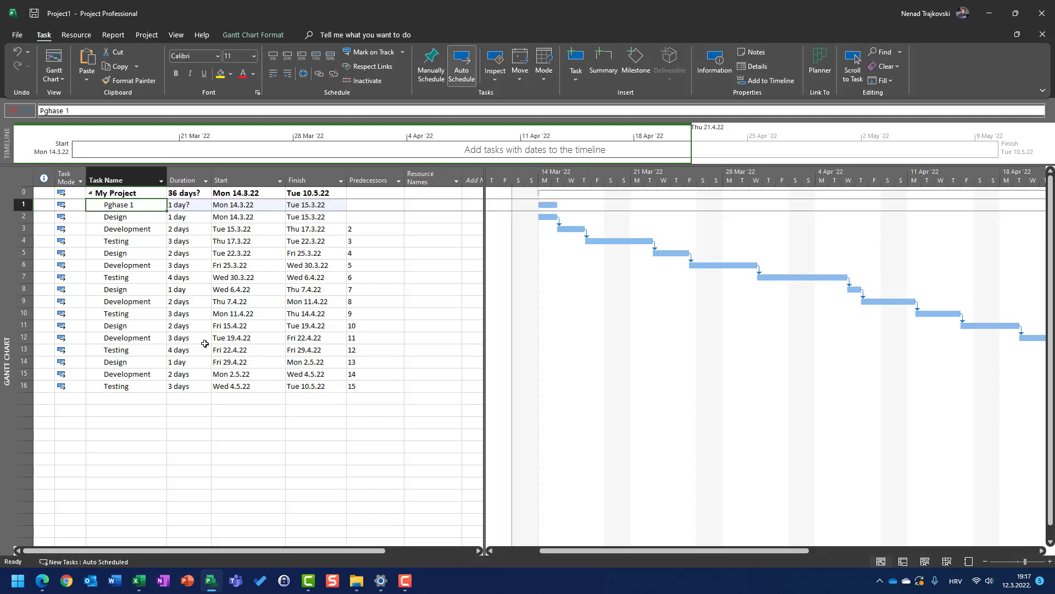
key(F2)
key(Home)
key(Delete)
key(Delete)
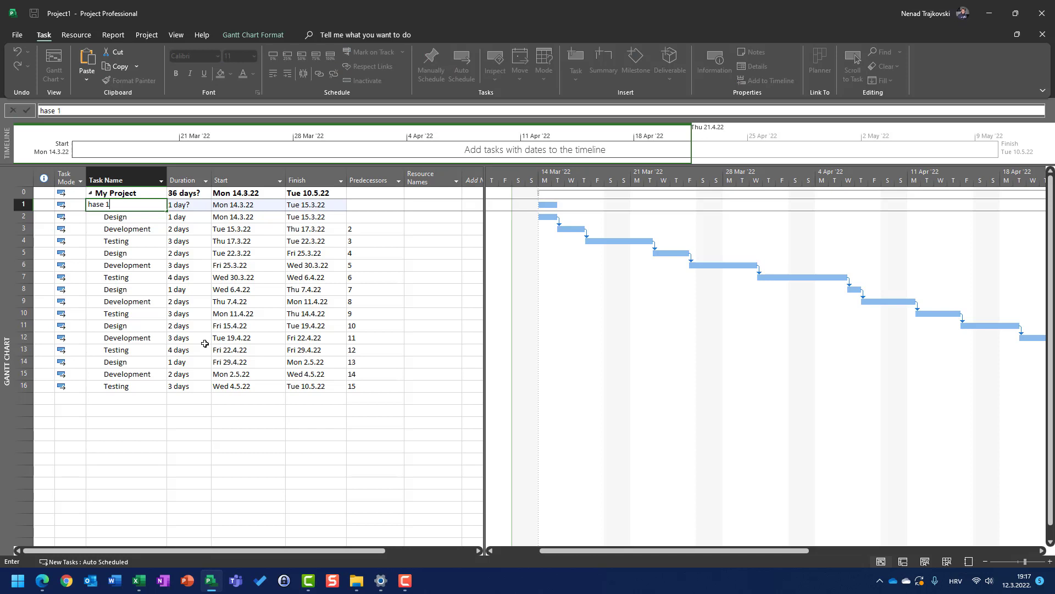
key(BackSpace)
key(BackSpace)
key(BackSpace)
key(BackSpace)
key(BackSpace)
key(BackSpace)
text(Pghase)
key(Escape)
key(Return)
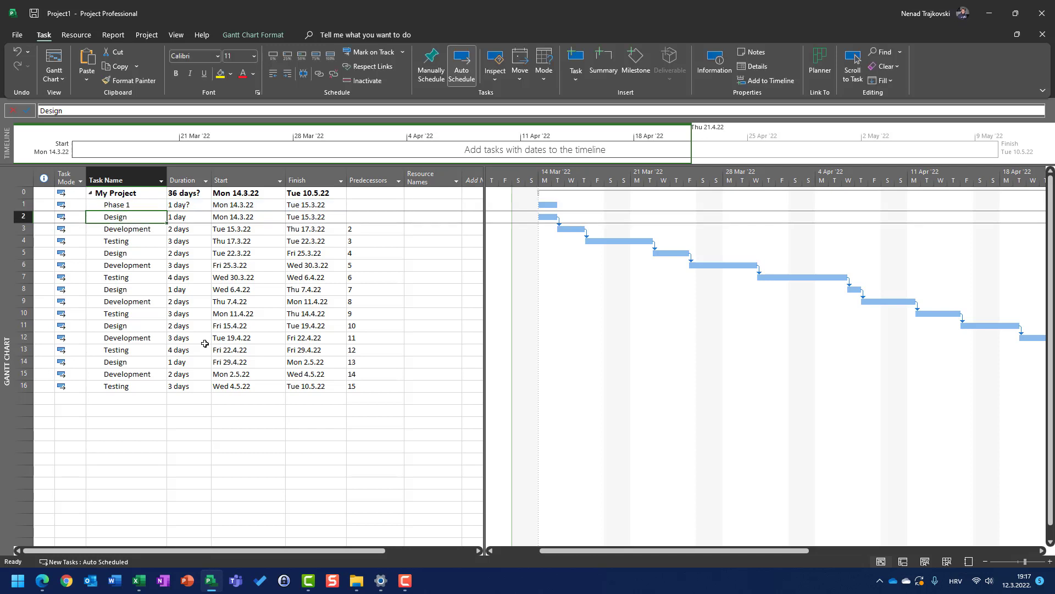
Indent the first Design, Development and Testing tasks so that they become subtasks of Phase 1.
key(shift+Down)
key(shift+Down)
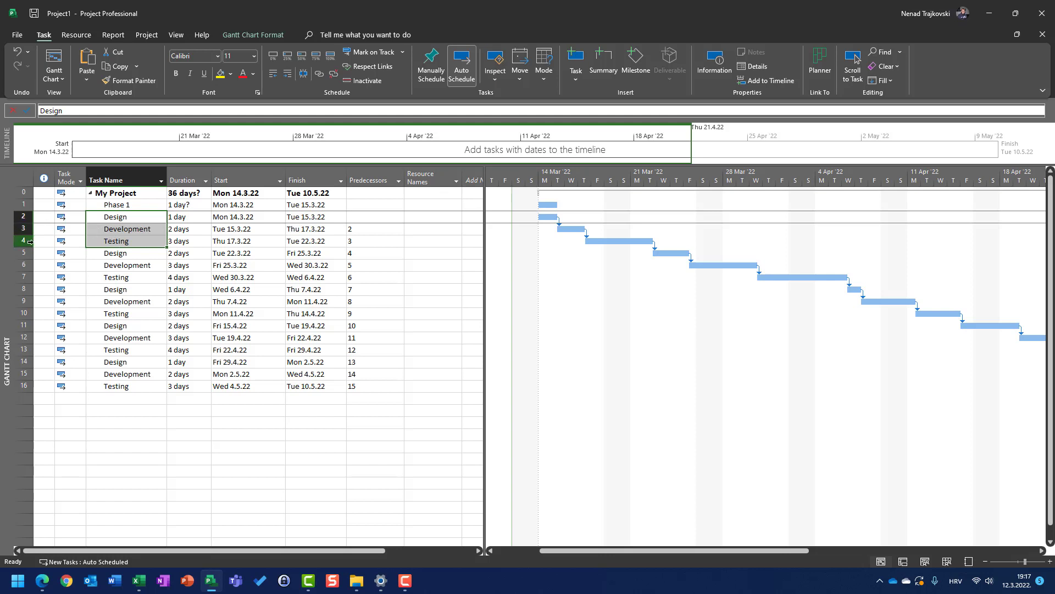
click(287, 77)
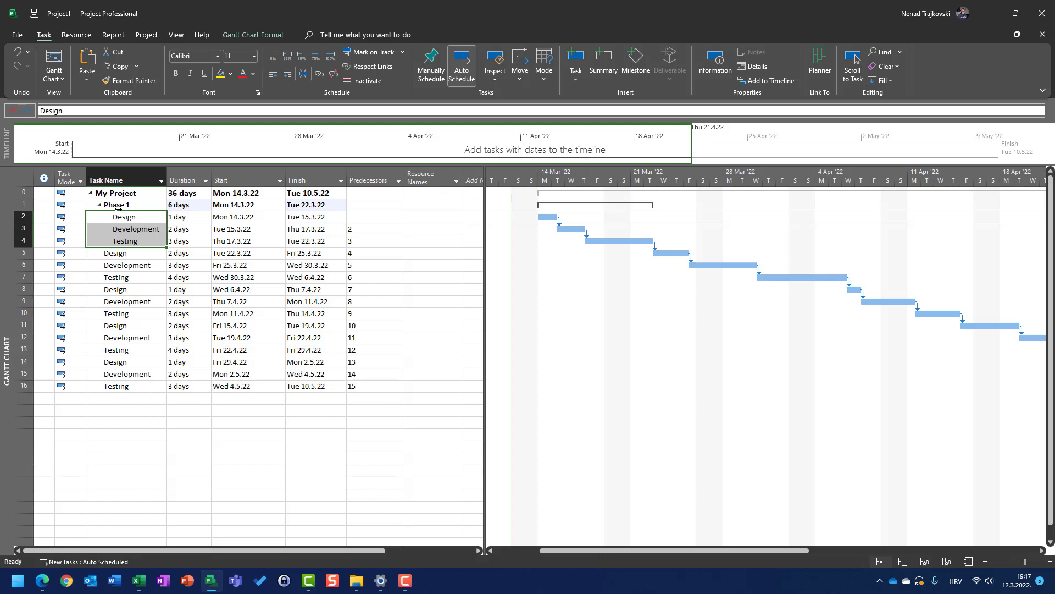
Insert a blank row above each of the four remaining Design tasks to separate the Design, Development and Testing groups.
click(24, 253)
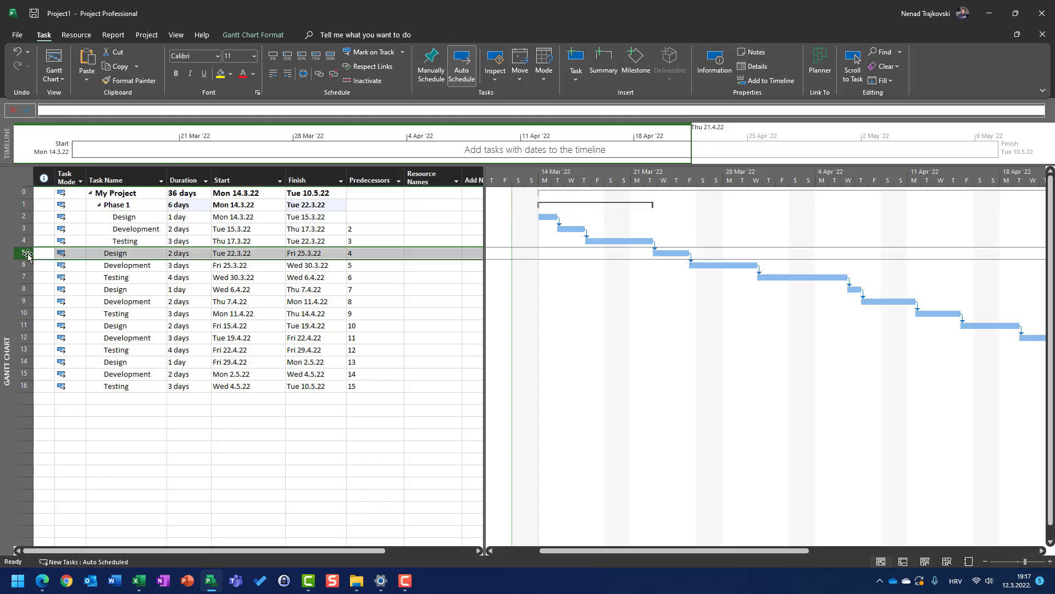
key(Down)
key(Down)
key(Down)
key(Down)
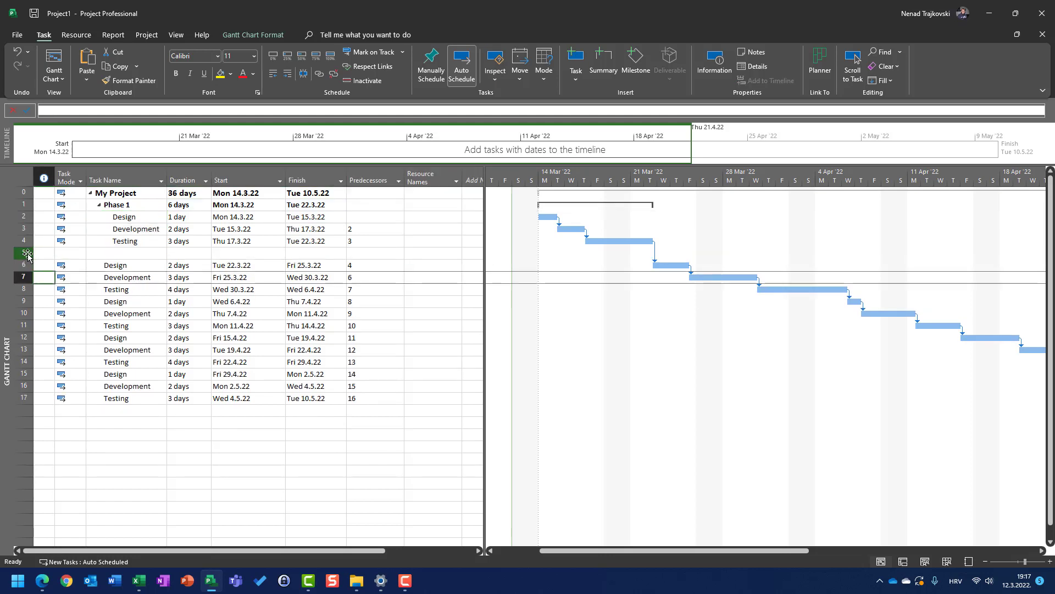
key(Insert)
key(Down)
key(Down)
key(Down)
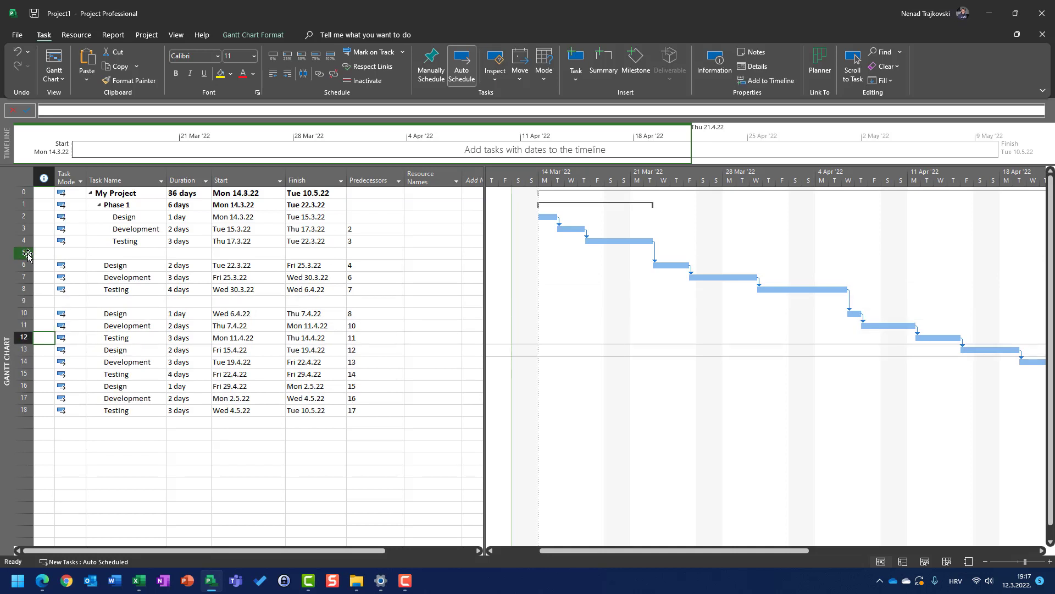
key(Insert)
key(Down)
key(Down)
key(Down)
key(Down)
key(Insert)
Name the blank task row directly below the Phase 1 group Phase 2.
key(Up)
key(Up)
key(Up)
key(Up)
key(Up)
key(Up)
key(Up)
key(Up)
key(Up)
key(Up)
key(Up)
key(Up)
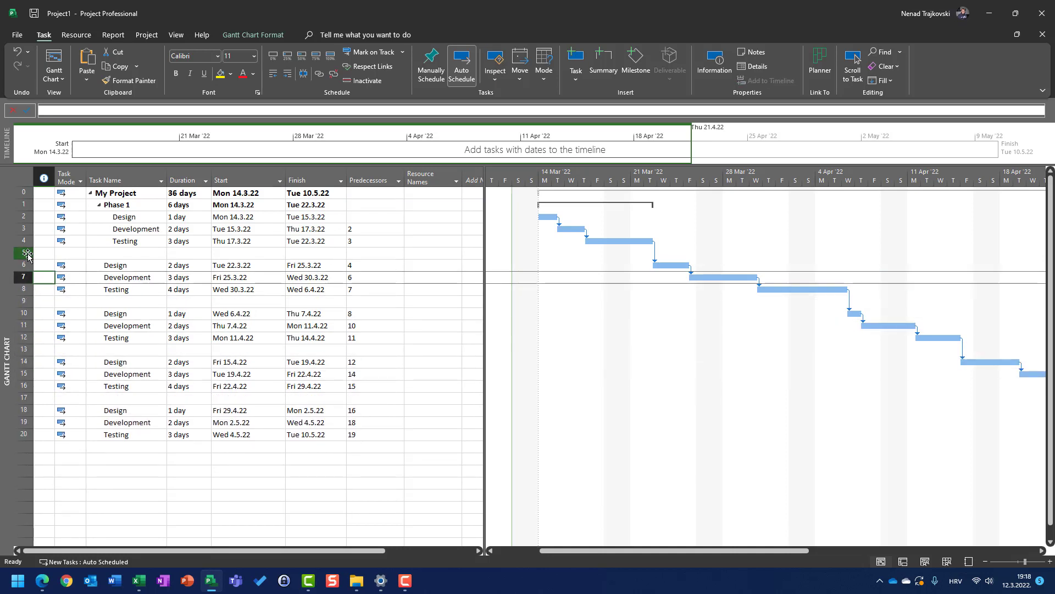
key(Right)
key(Right)
text(Phase 2)
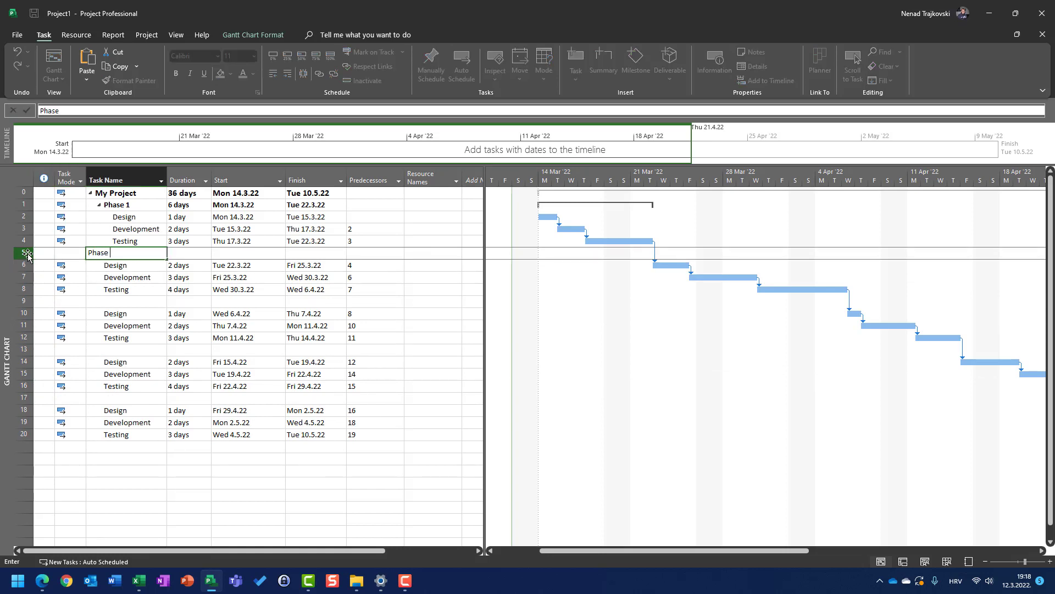
key(Return)
Outdent Phase 2 to the level of Phase 1 and indent the Design, Development and Testing tasks beneath it.
key(Down)
key(Down)
key(Up)
key(Up)
key(Up)
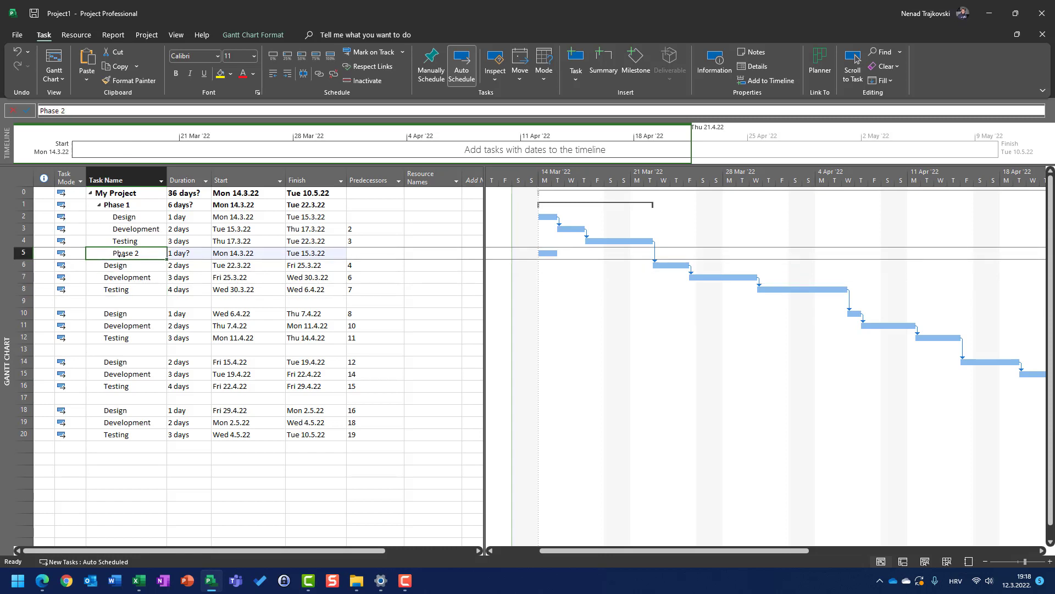
click(277, 79)
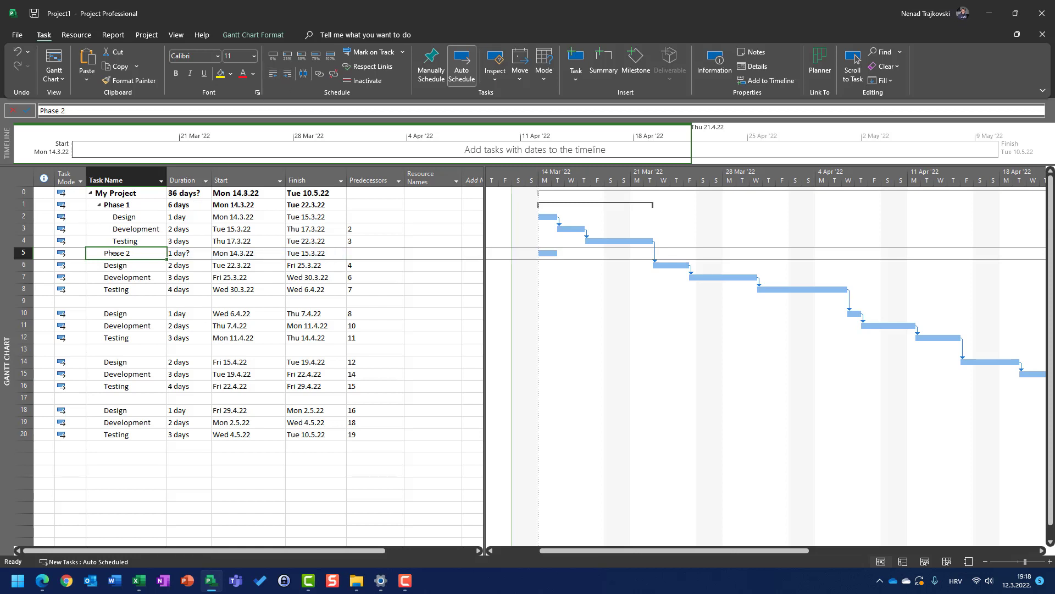
drag(20, 265, 23, 289)
click(288, 73)
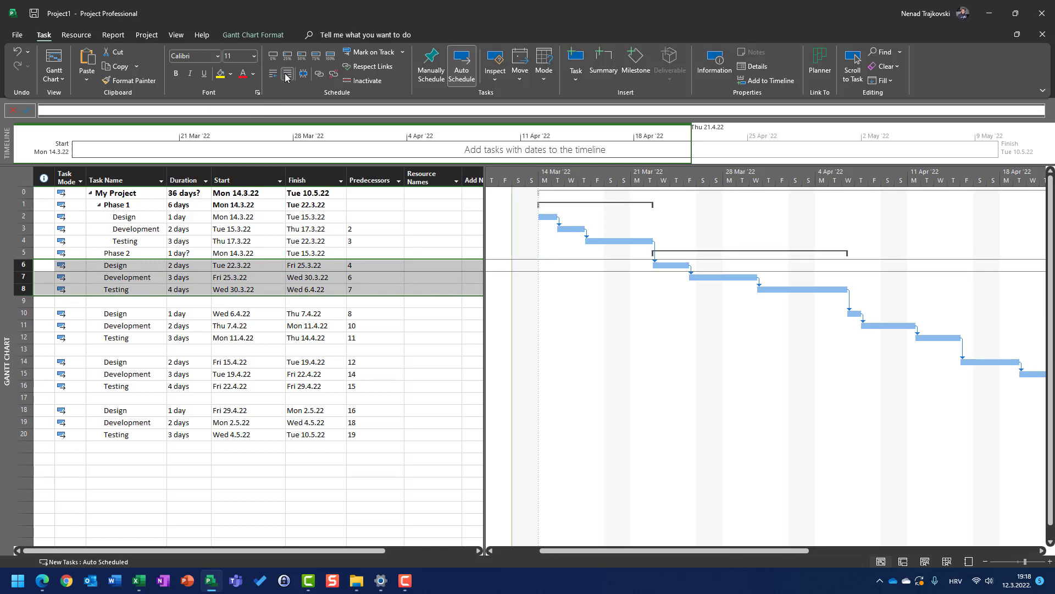
Name the three remaining blank rows above the Design tasks Phase 3, Phase 4 and Phase 5.
click(108, 301)
text(Phas)
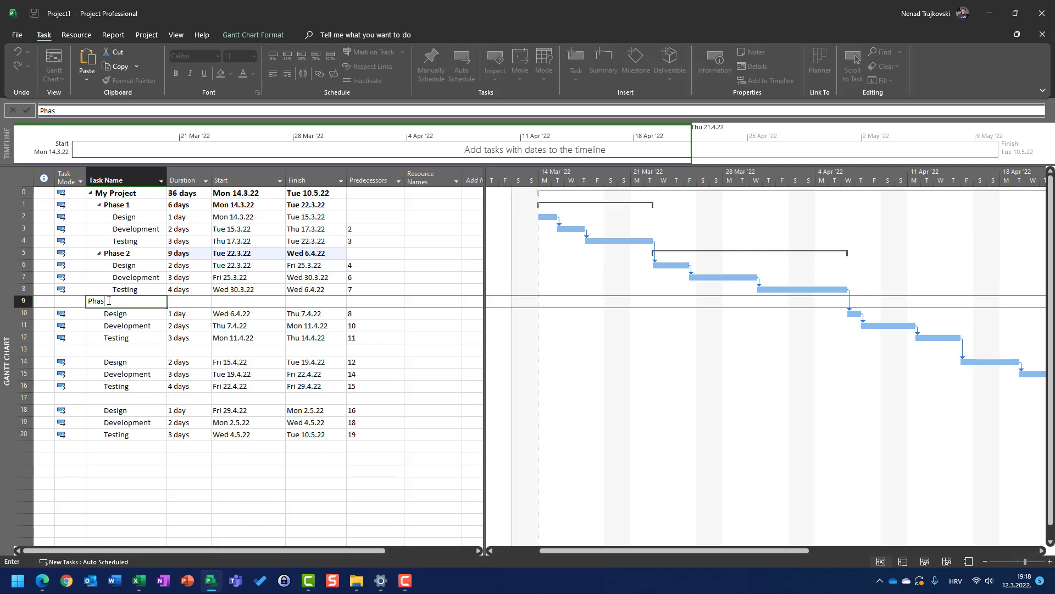
text(e 3)
key(Return)
key(Return)
key(Return)
key(Return)
text(Phase )
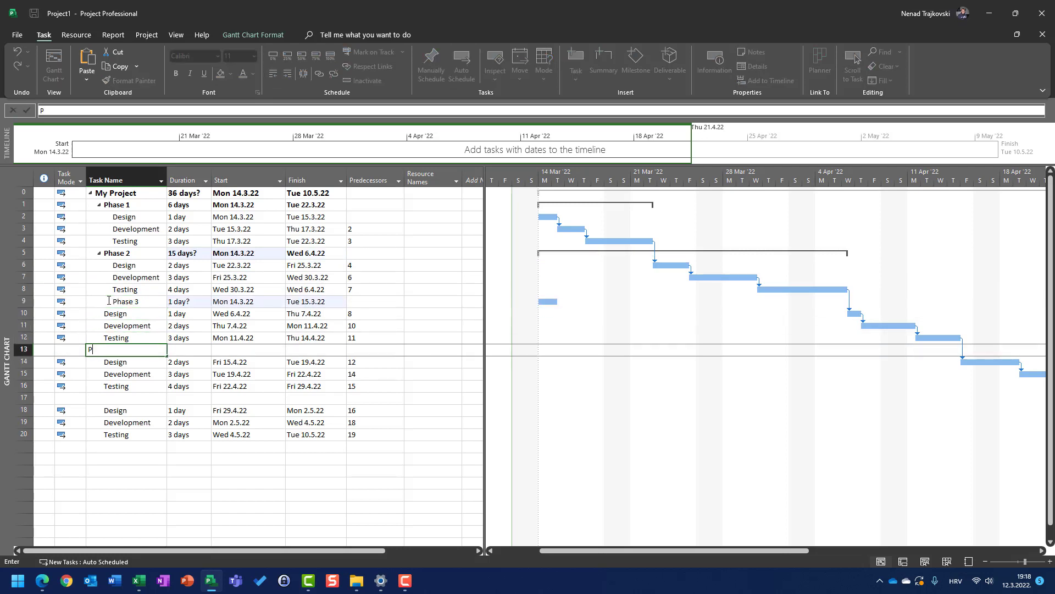
text(4)
key(Return)
key(Return)
key(Return)
key(Return)
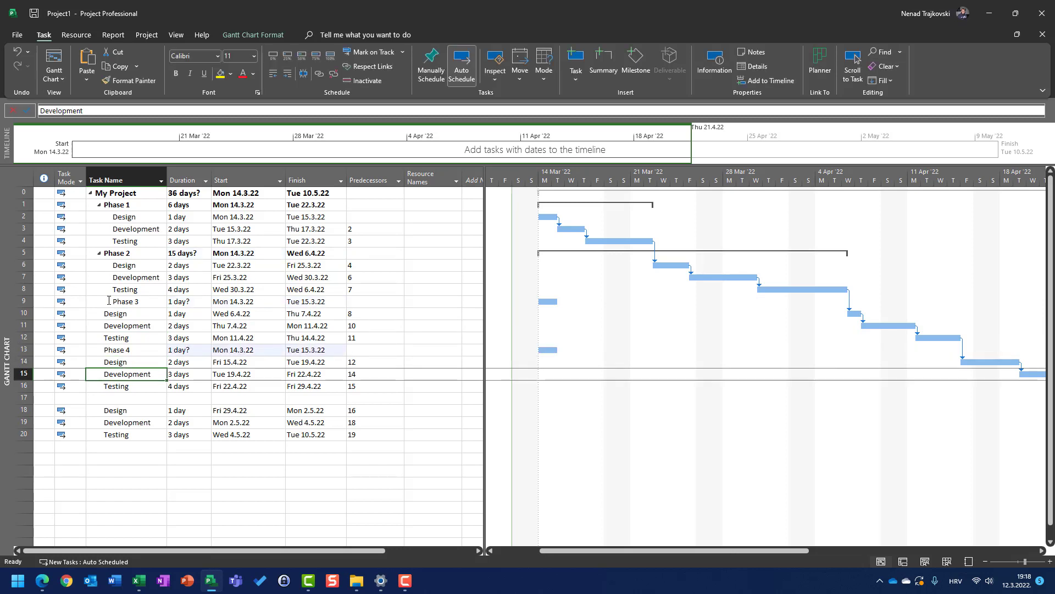
text(Phase 5)
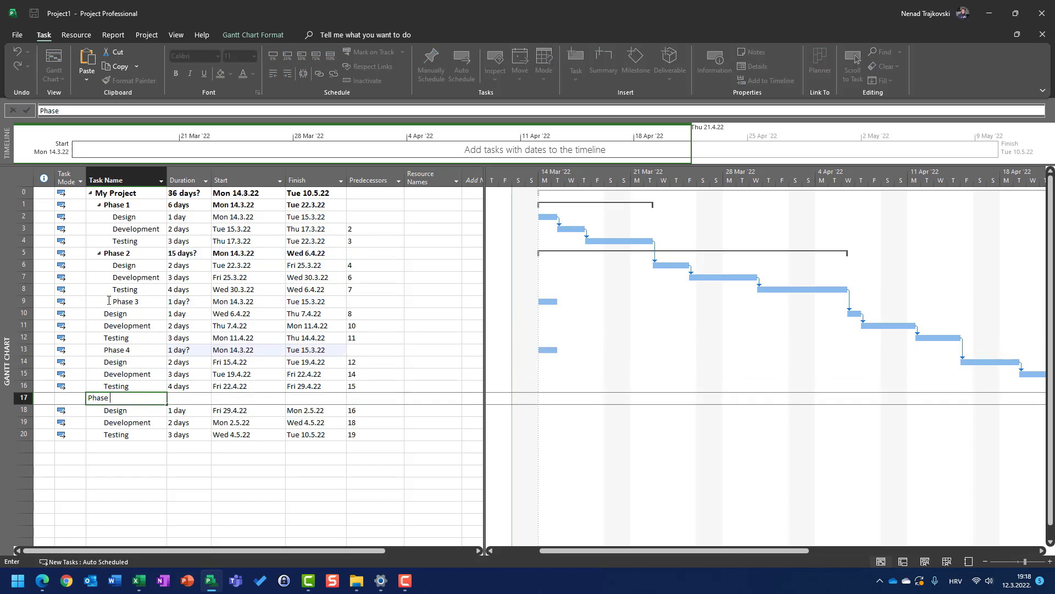
key(Return)
Indent the Design, Development and Testing tasks below Phase 3 by one level.
key(Up)
key(Up)
key(Up)
key(Up)
key(Up)
key(Up)
key(Up)
key(Up)
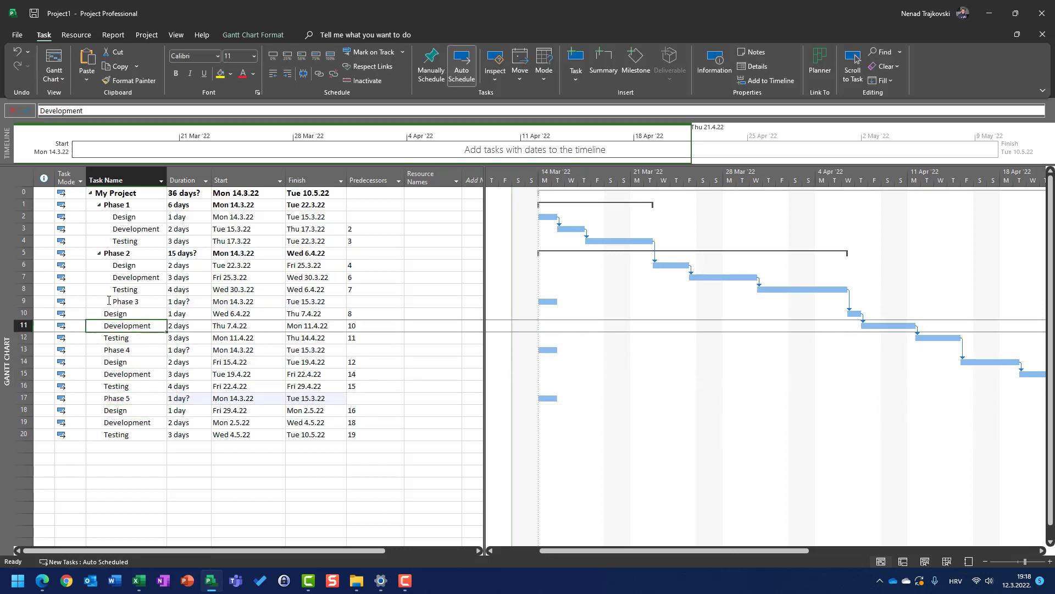
drag(23, 314, 27, 336)
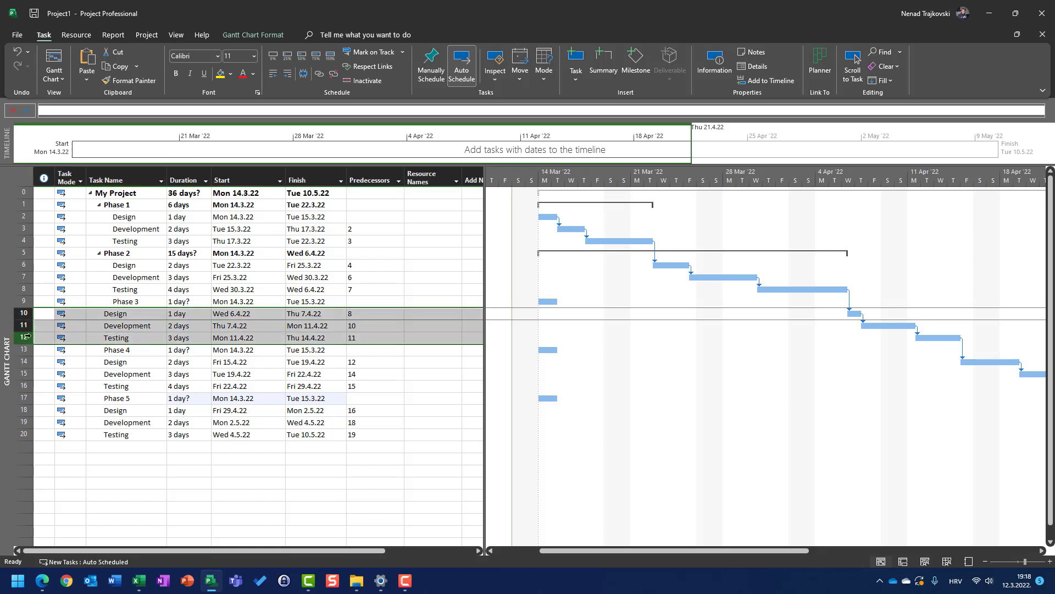
click(288, 73)
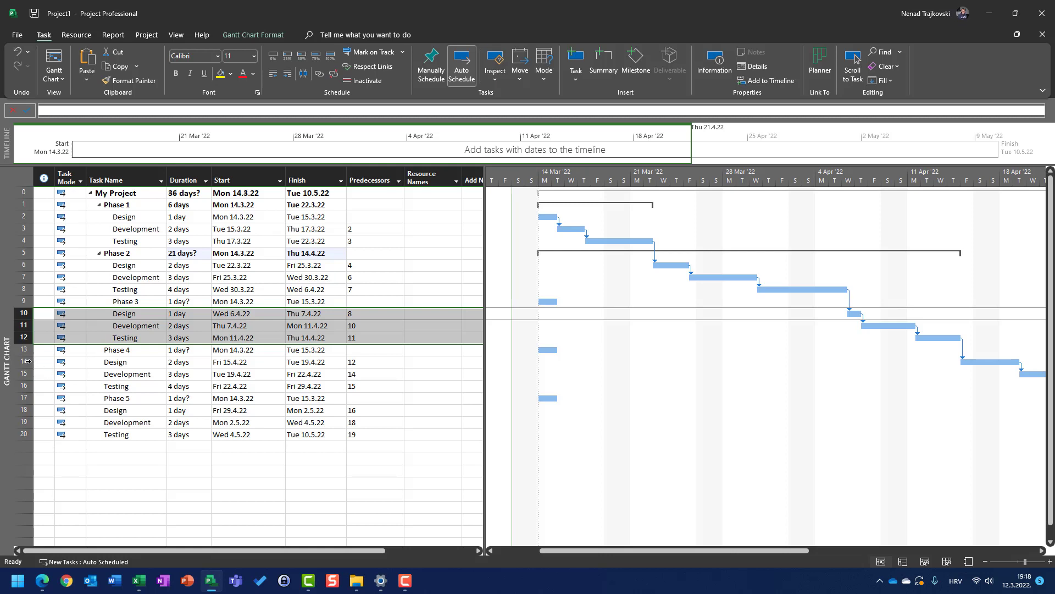
Indent the Design, Development and Testing tasks under Phase 4 and Phase 5, and outdent Phase 3 to the phase level.
drag(25, 362, 28, 386)
click(288, 73)
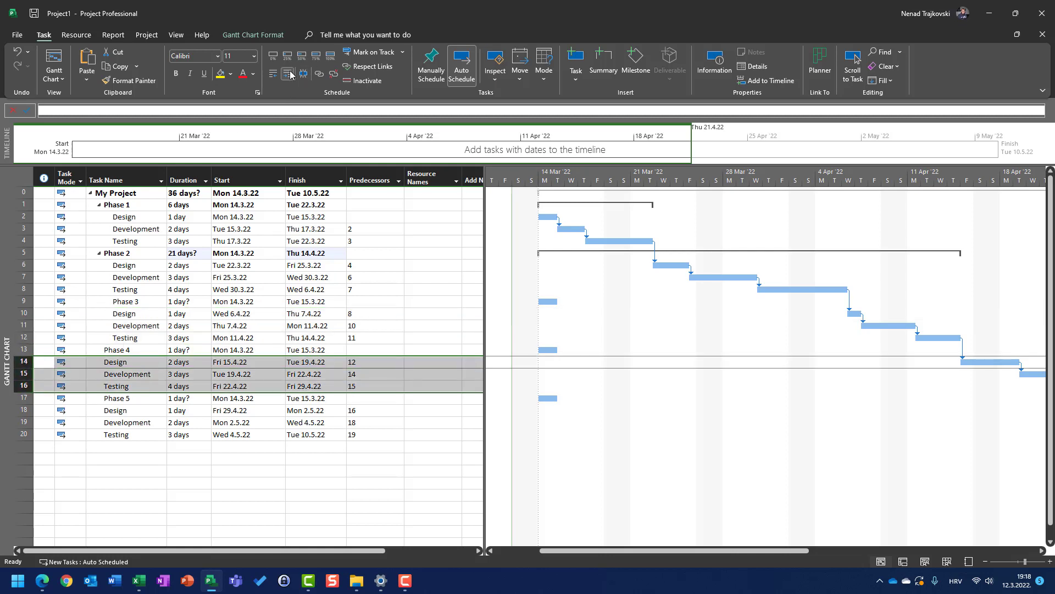
drag(25, 410, 27, 436)
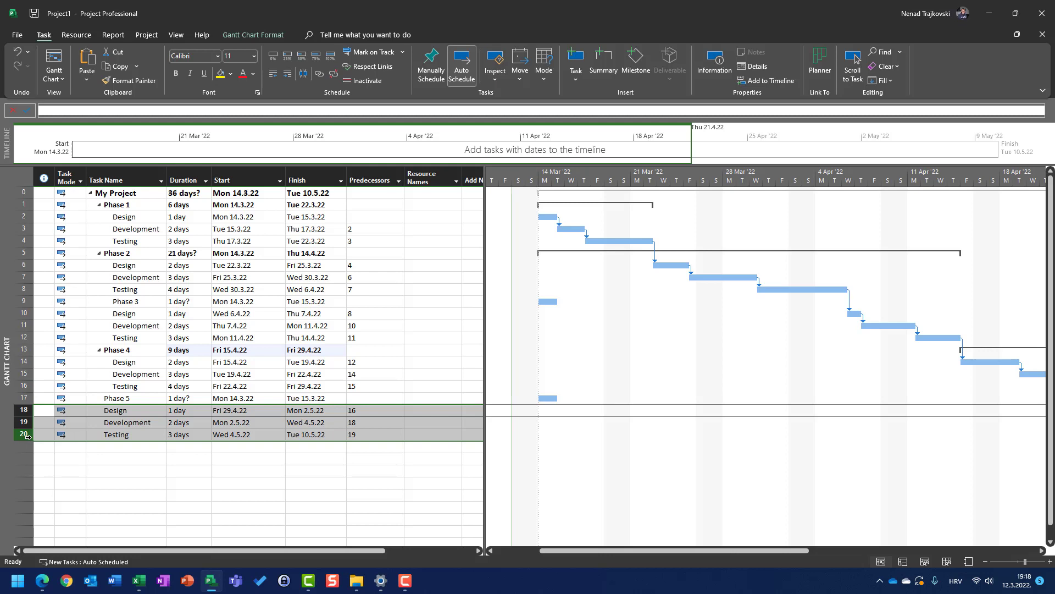
click(287, 74)
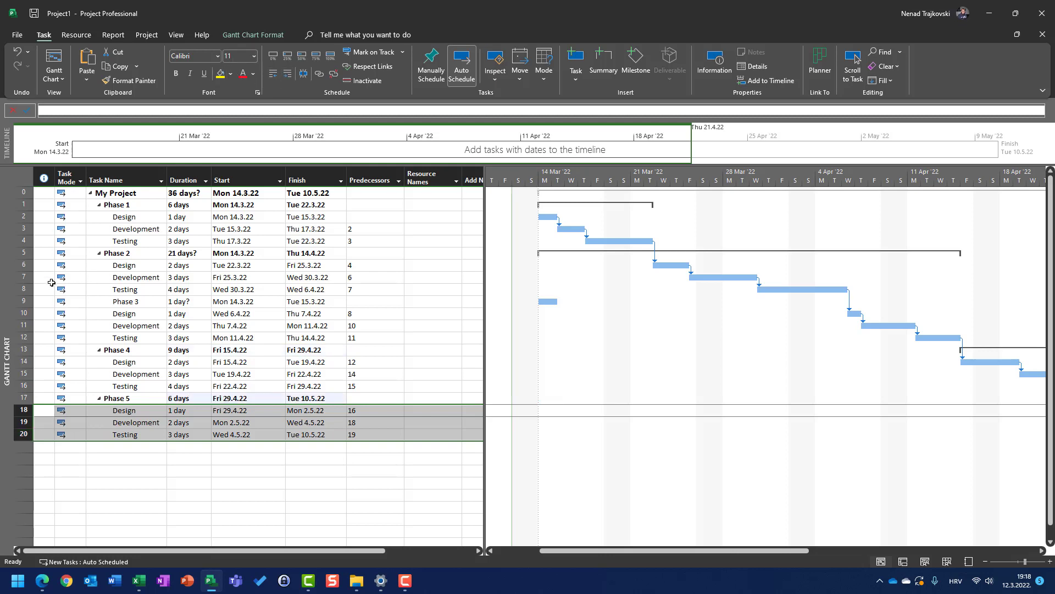
click(25, 301)
click(273, 73)
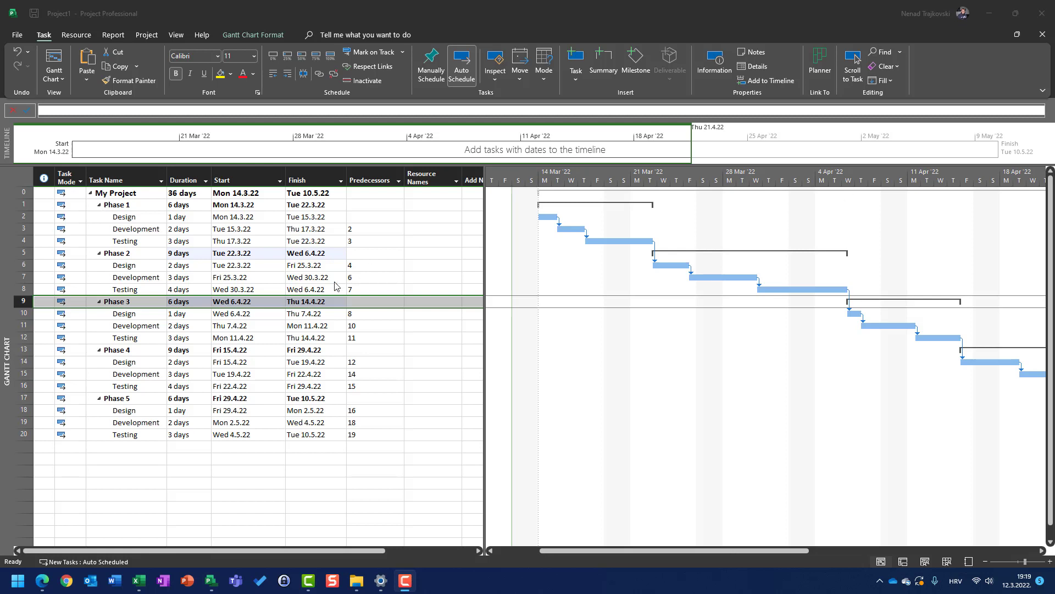
Insert a milestone above Phase 2 and name it Phase 1 Done.
click(25, 253)
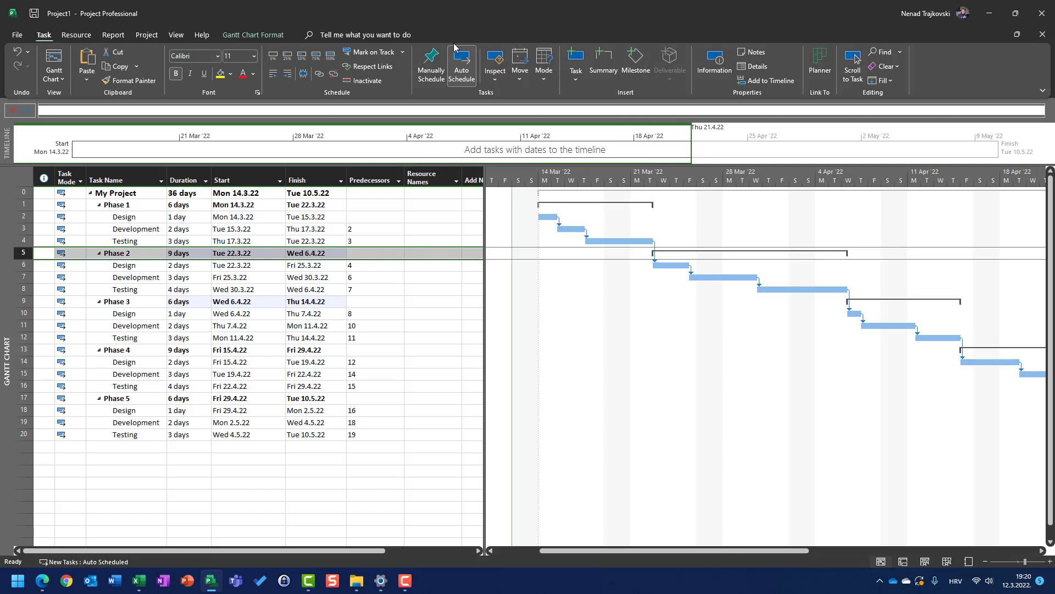
click(634, 69)
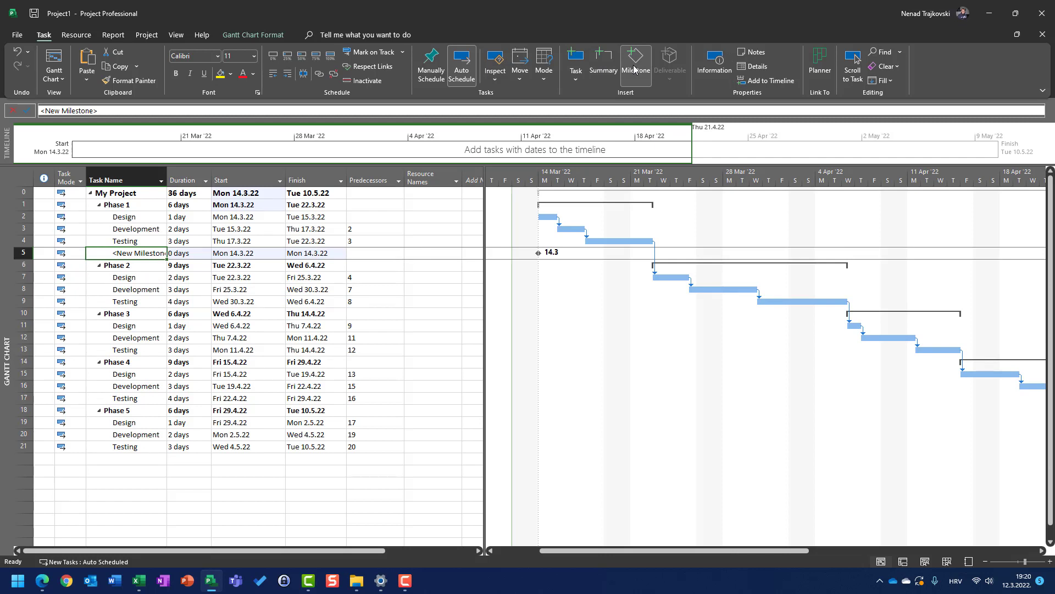
text(Phase 1 Done)
key(Return)
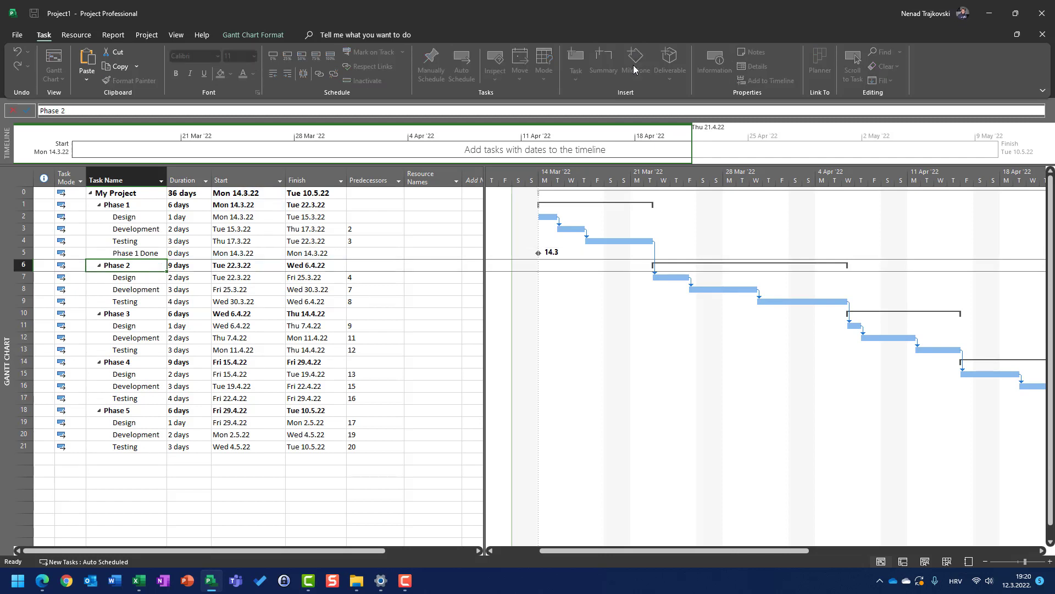
Set task 4, the Testing task of Phase 1, as the predecessor of the Phase 1 Done milestone.
key(Up)
key(Right)
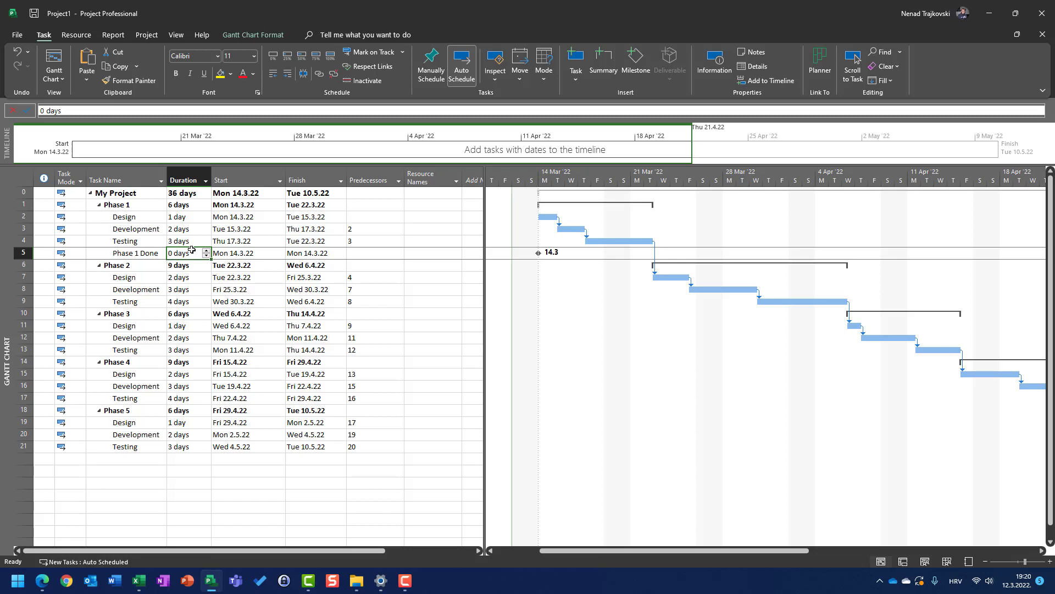
key(Tab)
key(Tab)
key(Tab)
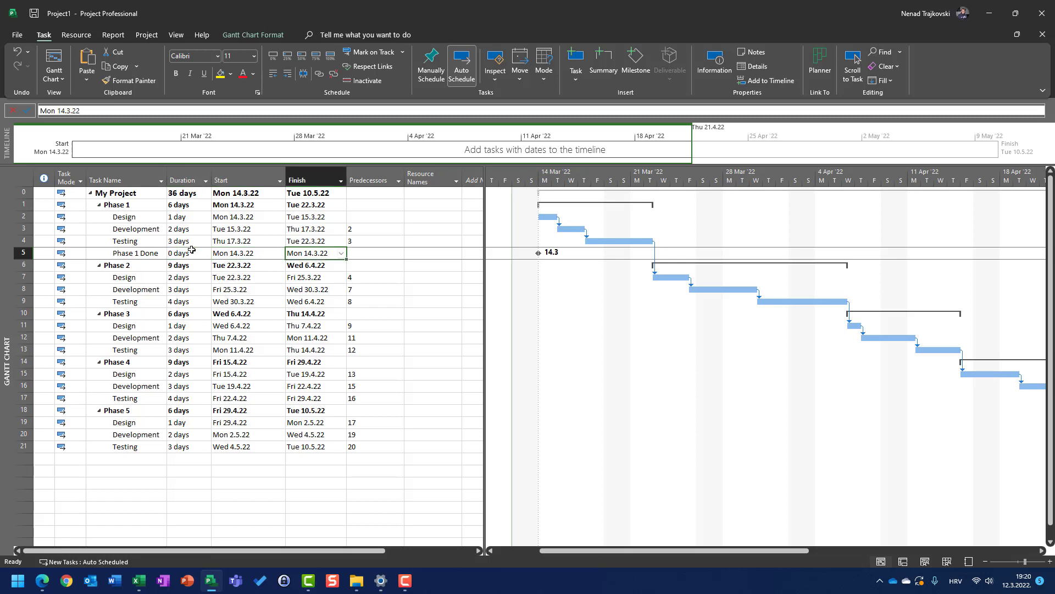
key(Up)
key(Up)
key(Up)
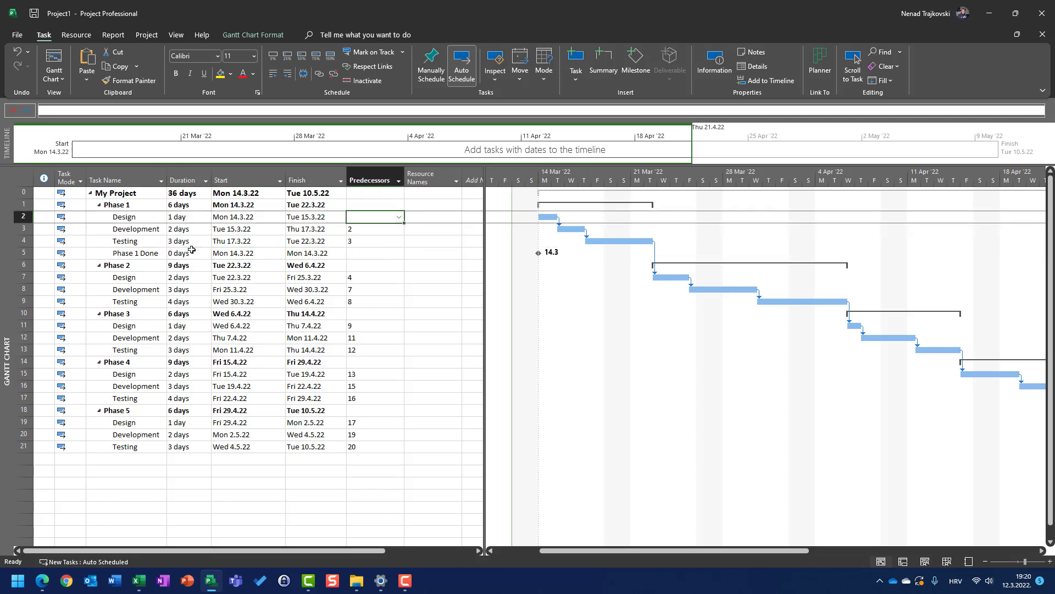
key(Down)
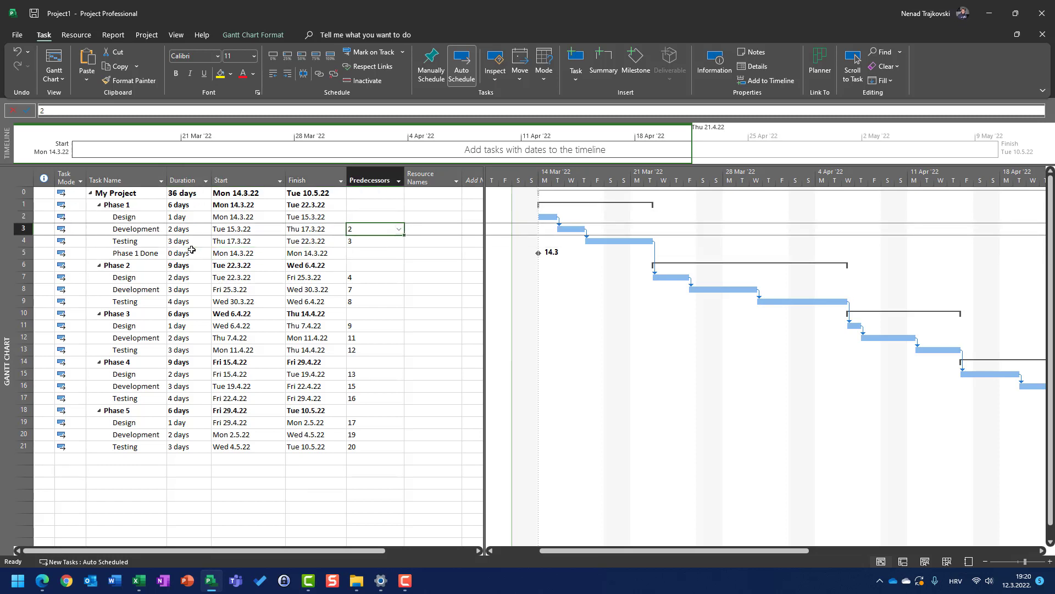
key(Down)
key(Down)
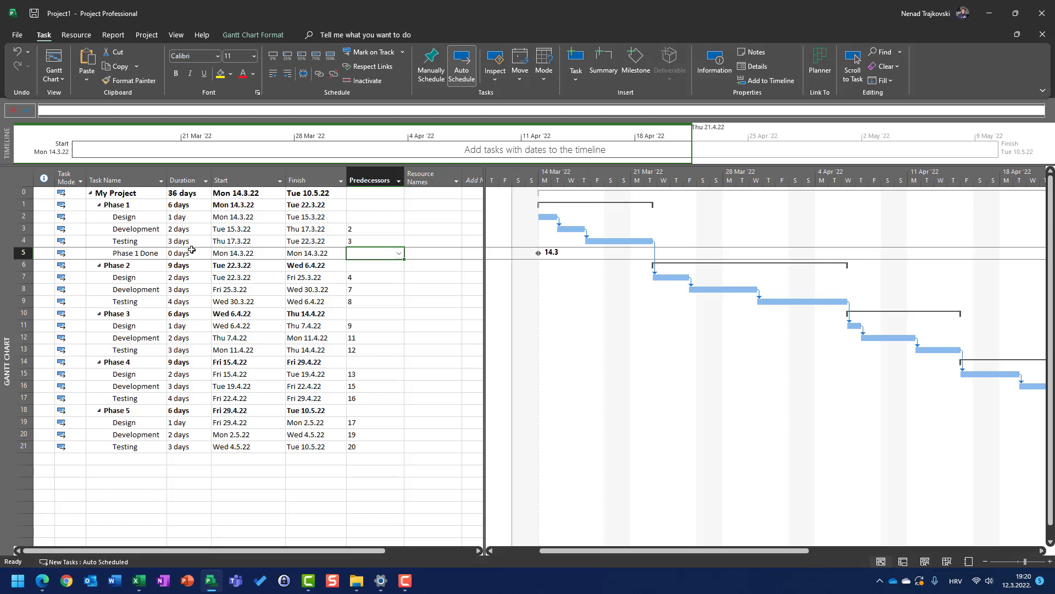
text(4)
key(Return)
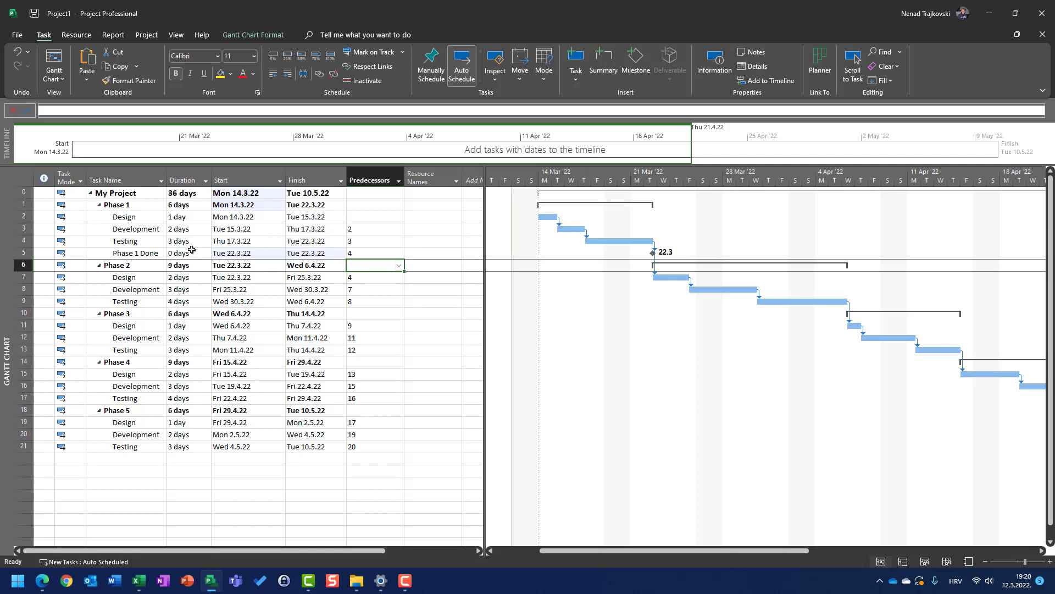
Change the predecessor of Phase 2's Design task to 5, the Phase 1 Done milestone.
key(Down)
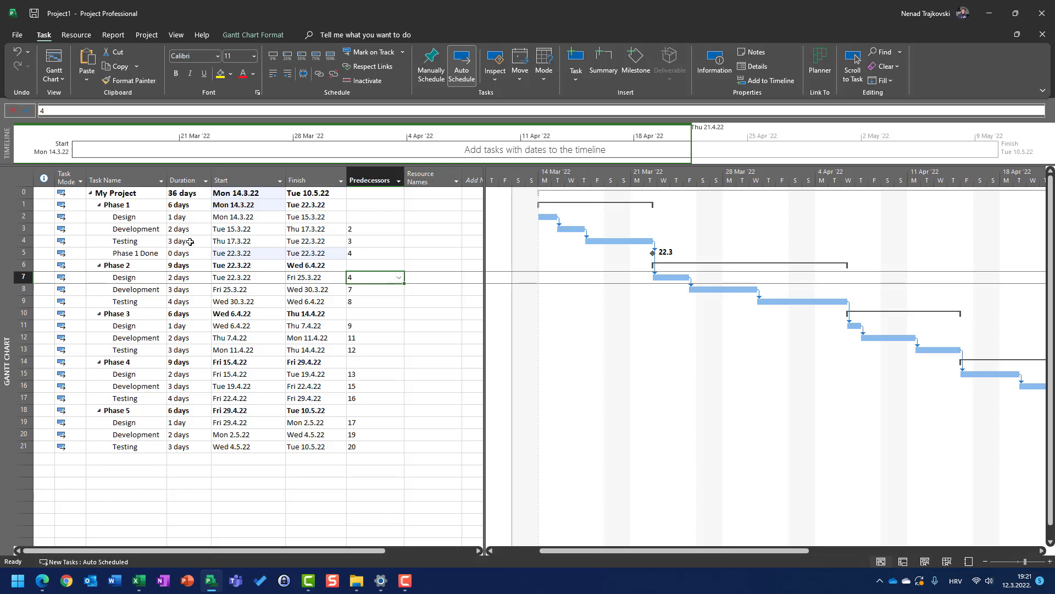
key(Up)
key(Up)
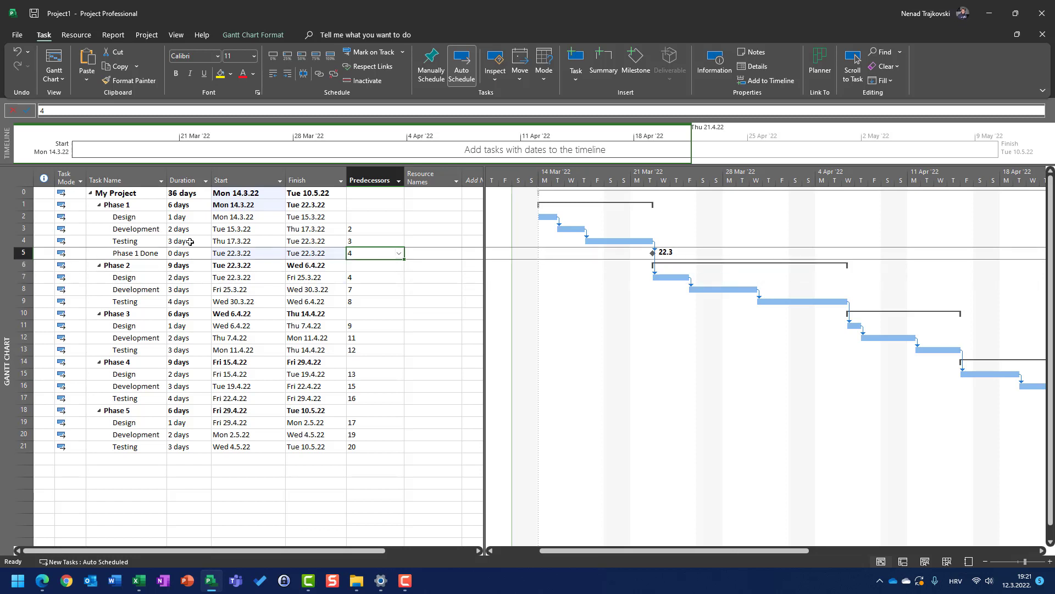
key(Down)
key(Down)
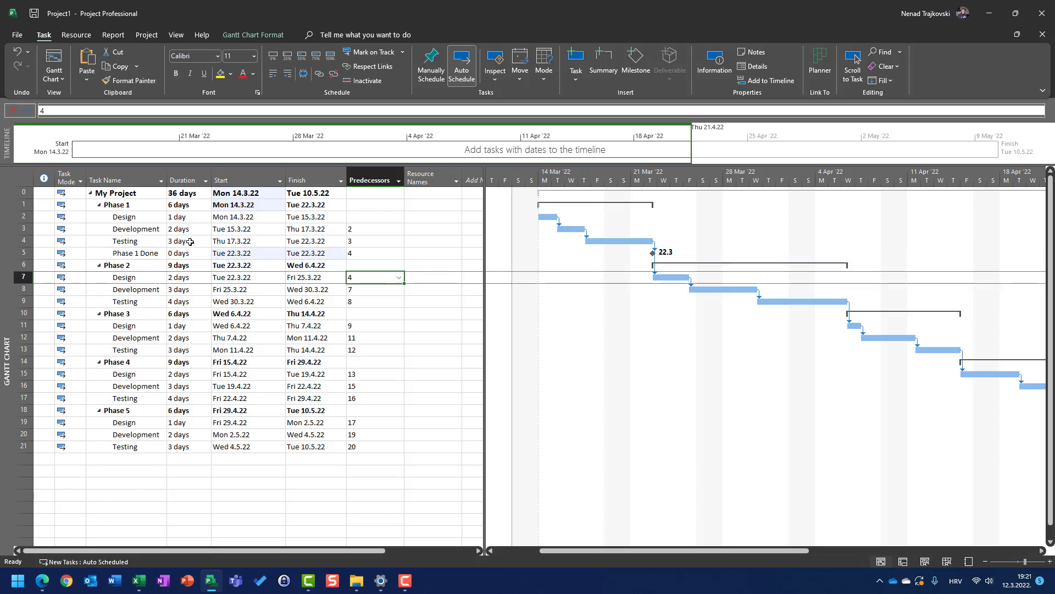
text(5)
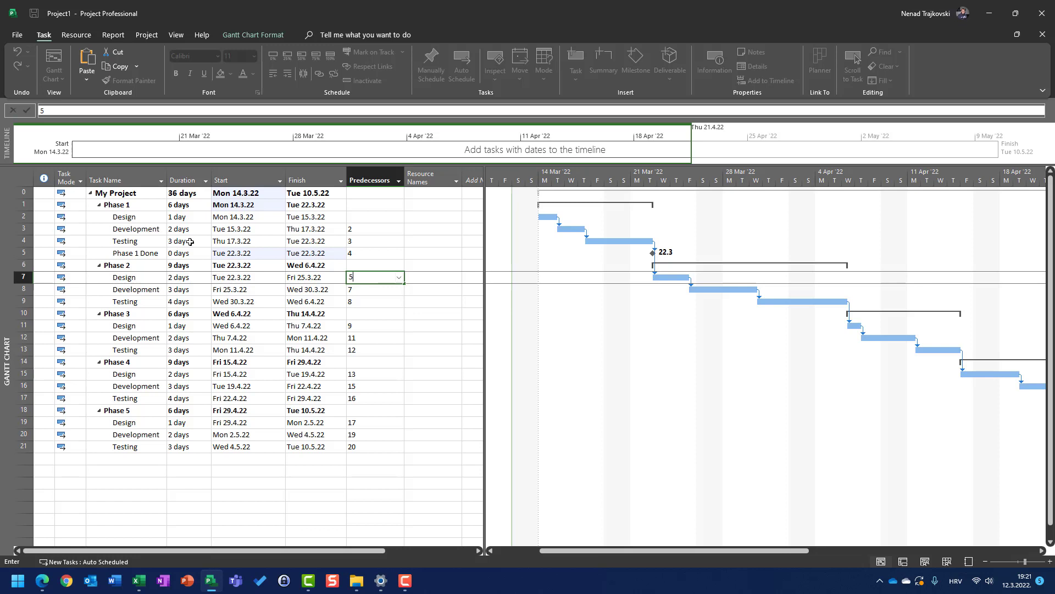
key(Return)
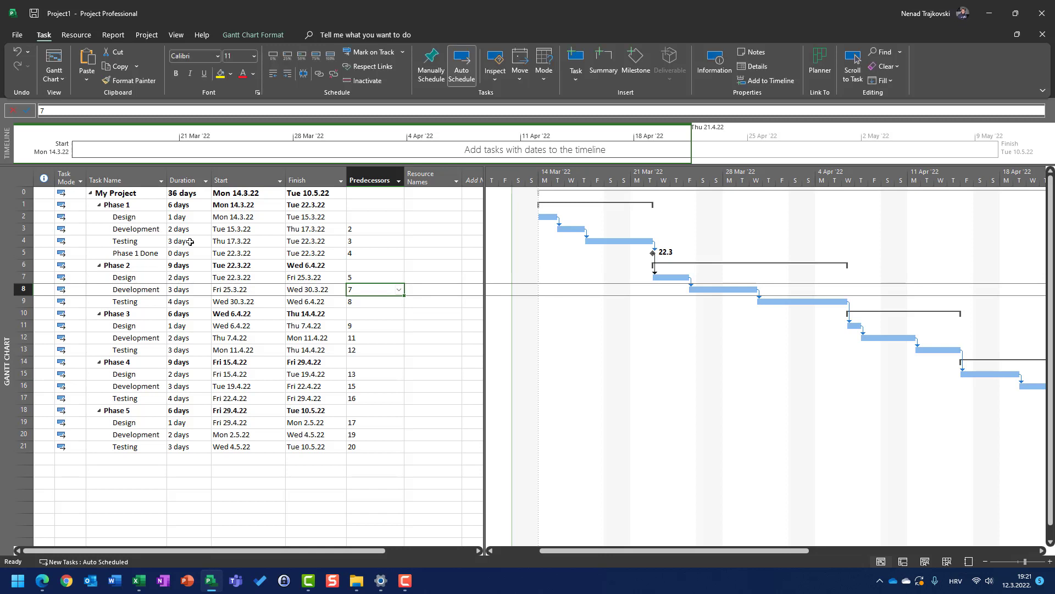
Select the Phase 3 summary task as the insertion point for a new row.
key(Down)
key(Down)
key(Down)
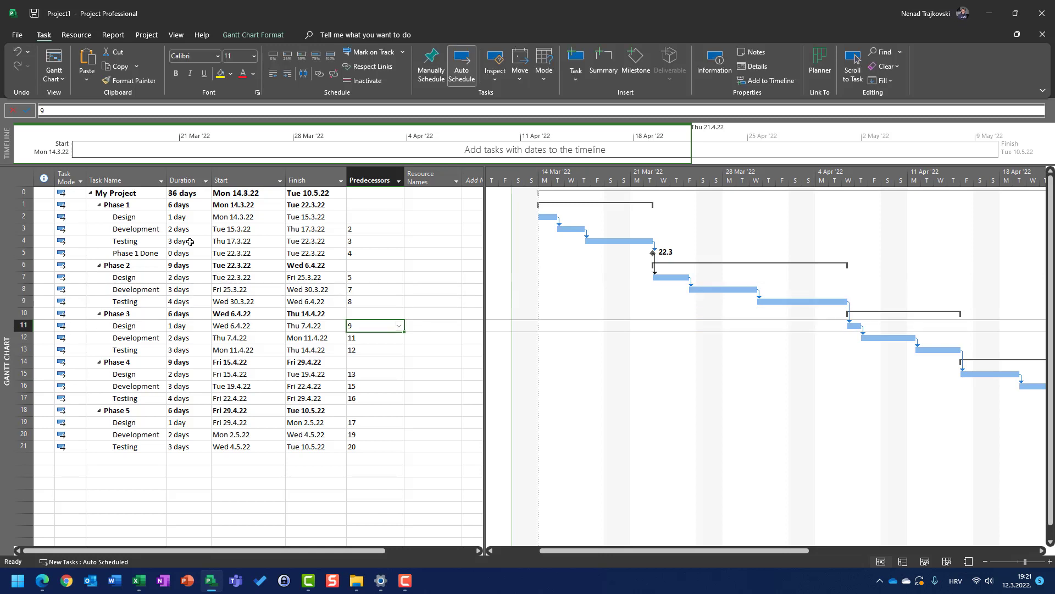
key(Up)
key(Up)
key(Down)
key(Down)
key(Up)
key(Left)
key(Left)
key(Left)
key(Left)
key(Left)
key(Left)
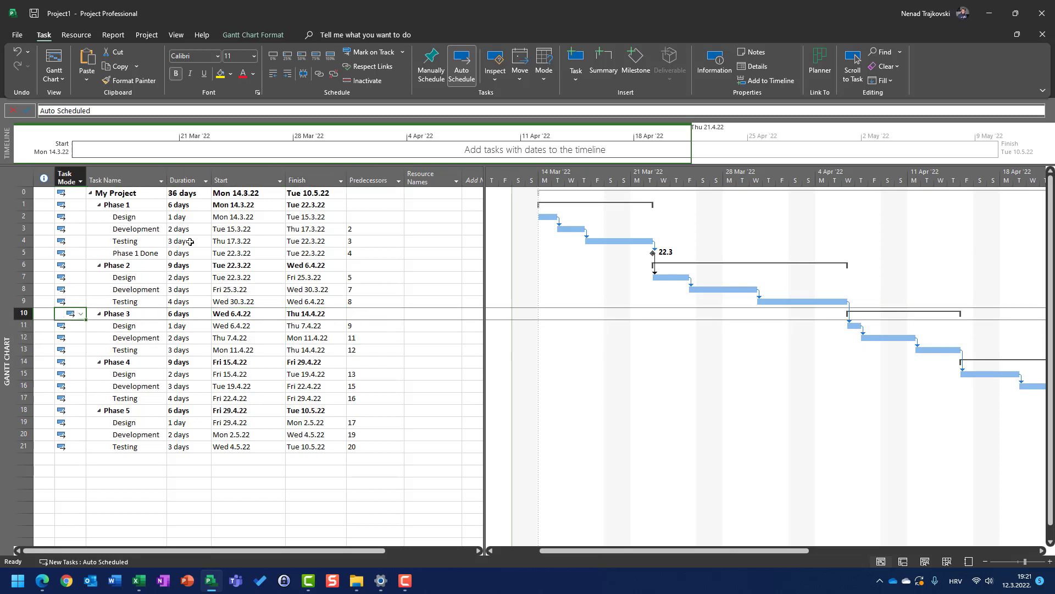
key(Insert)
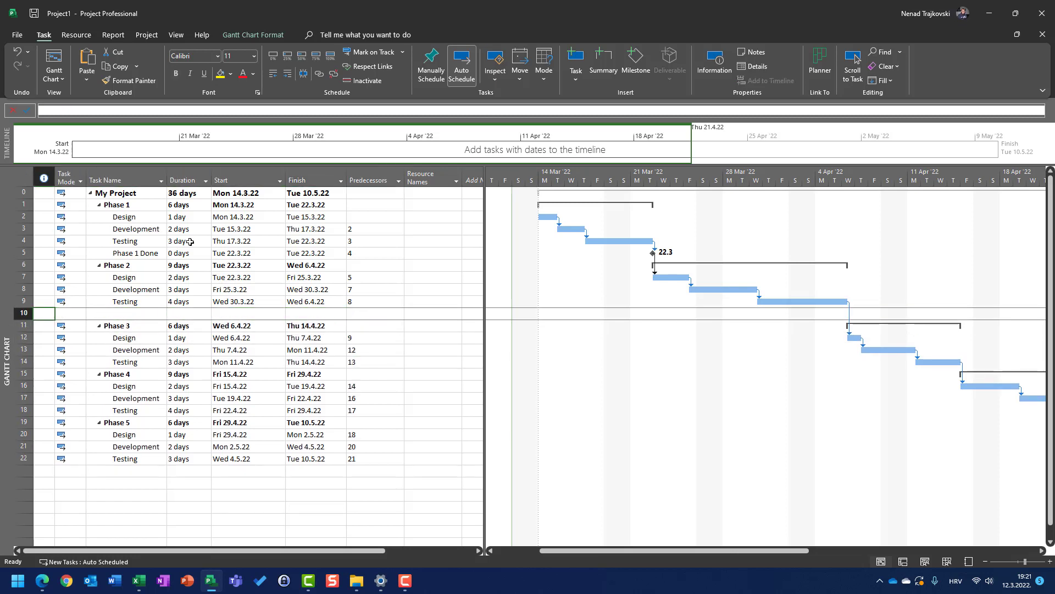
key(Right)
key(Right)
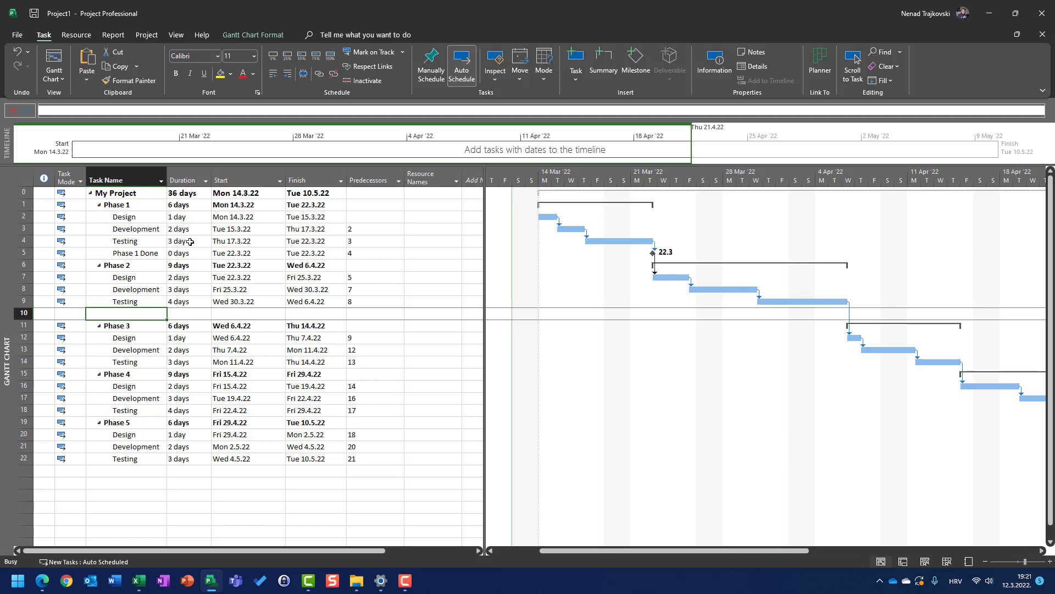
key(ctrl+z)
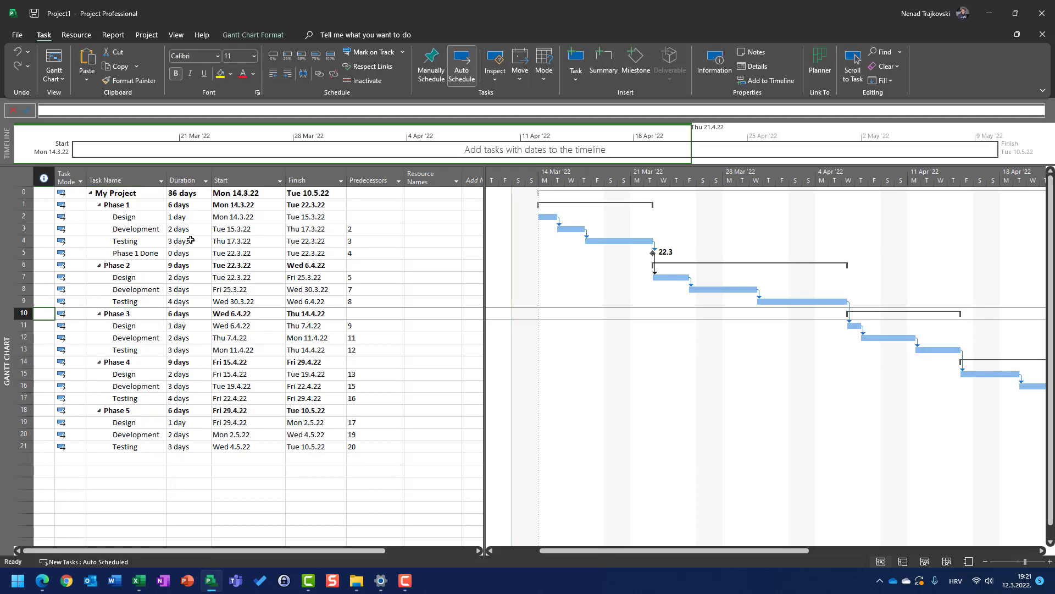
Insert a milestone above Phase 3 and name it Phase 2 Done.
click(636, 65)
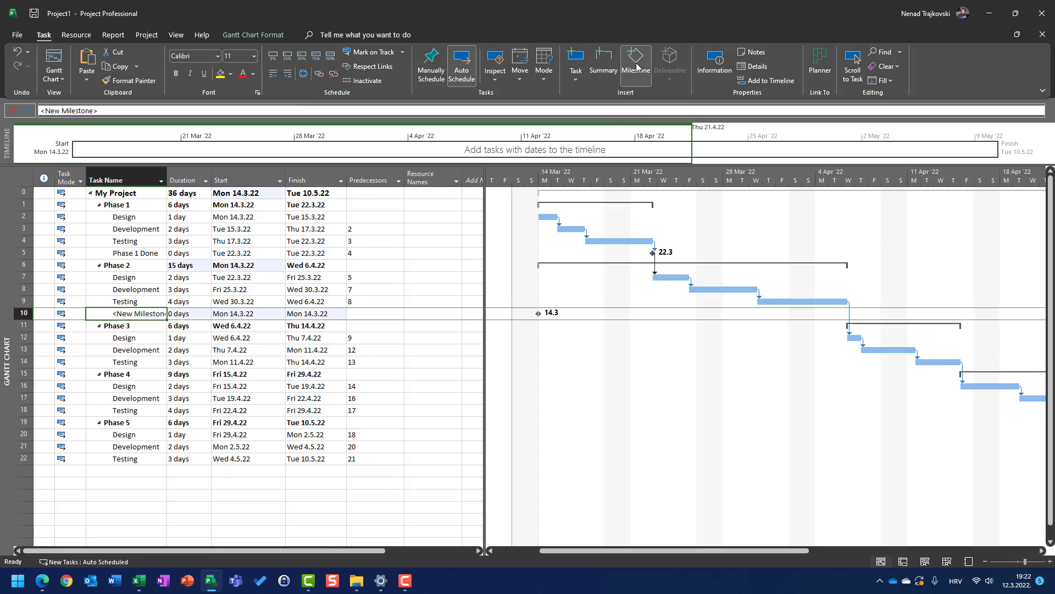
text(Phase 2 Done)
key(Return)
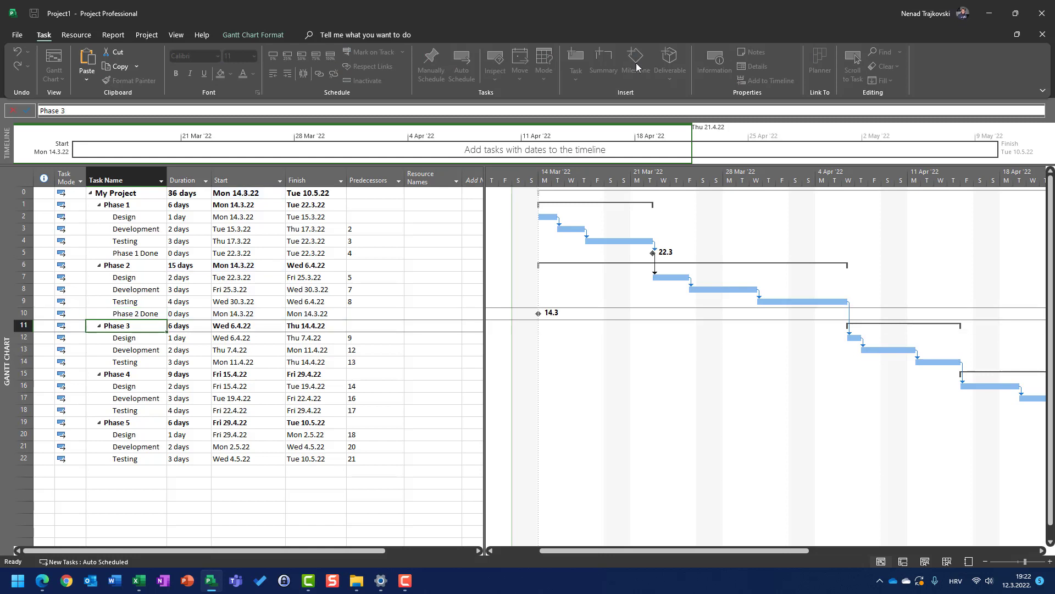
Set task 9 as the predecessor of the Phase 2 Done milestone and task 10 as the predecessor of Phase 3's Design task.
key(Right)
key(Right)
key(Right)
key(Right)
key(Up)
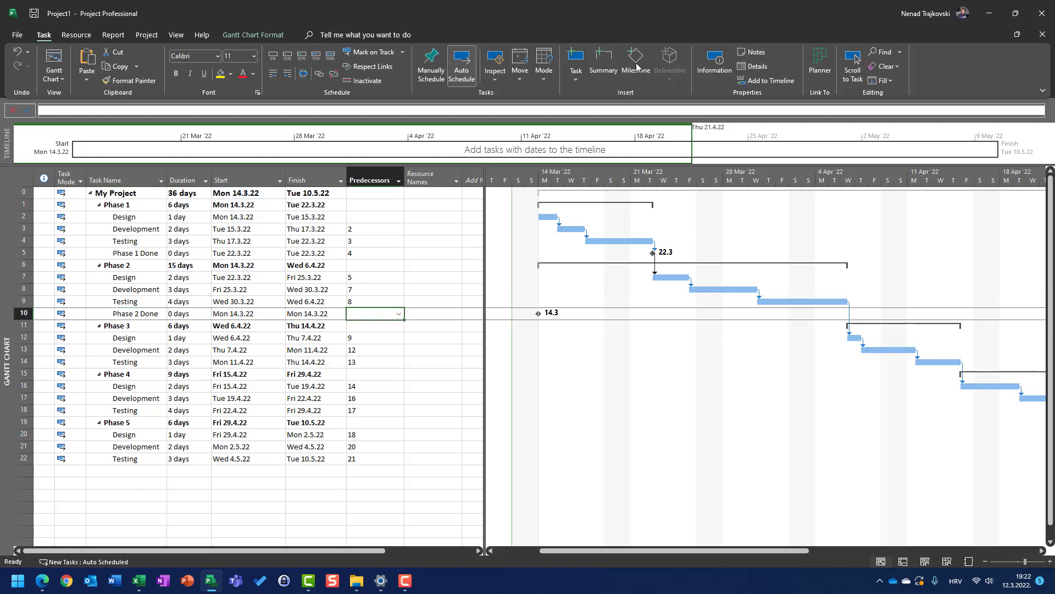
text(9)
key(Return)
key(Down)
text(1)
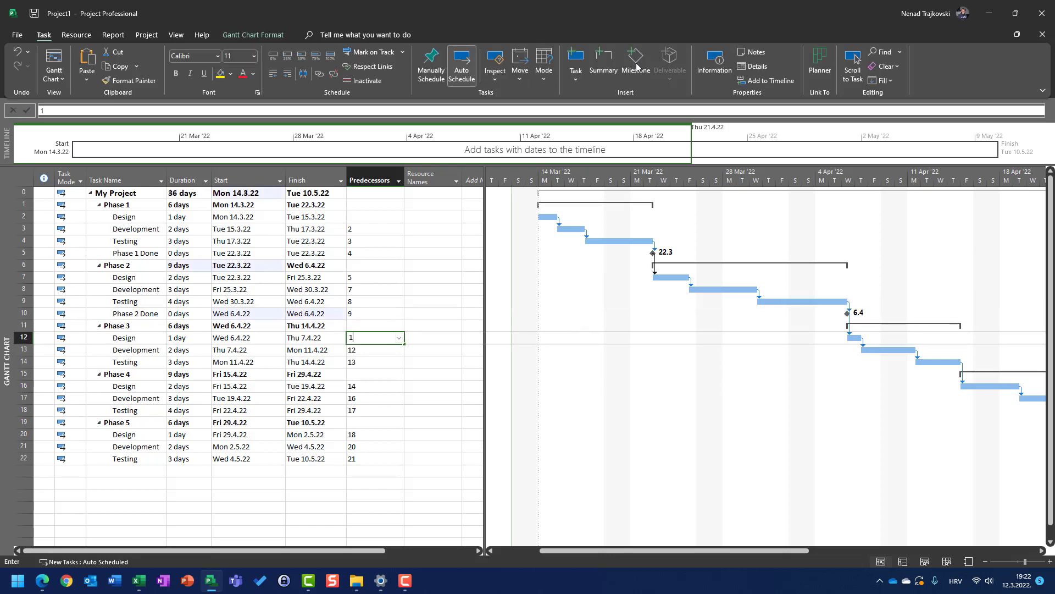
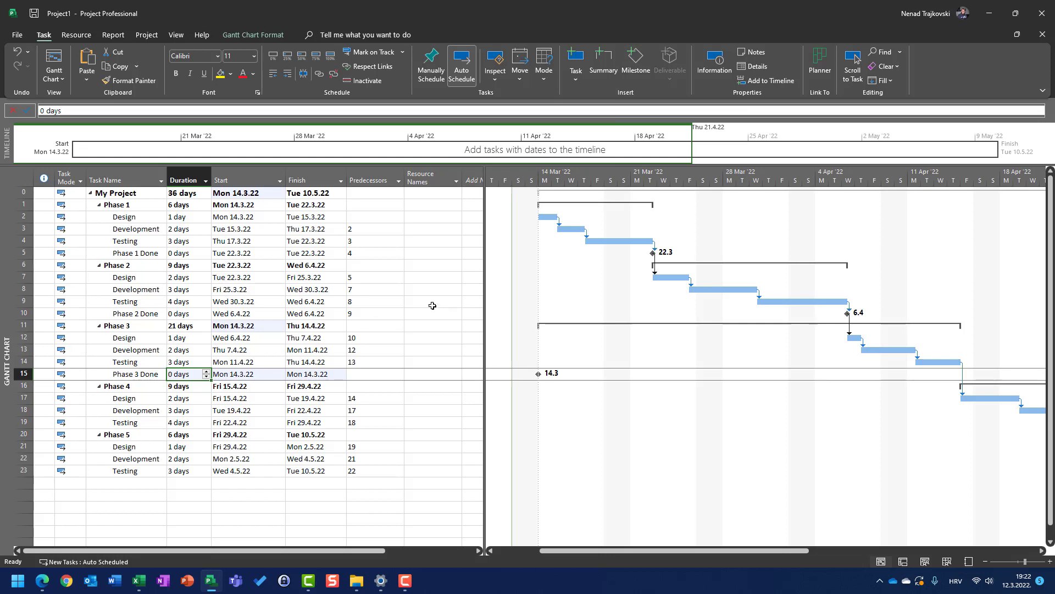
Set task 14, the Testing task of Phase 3, as the predecessor of the Phase 3 Done milestone.
key(Left)
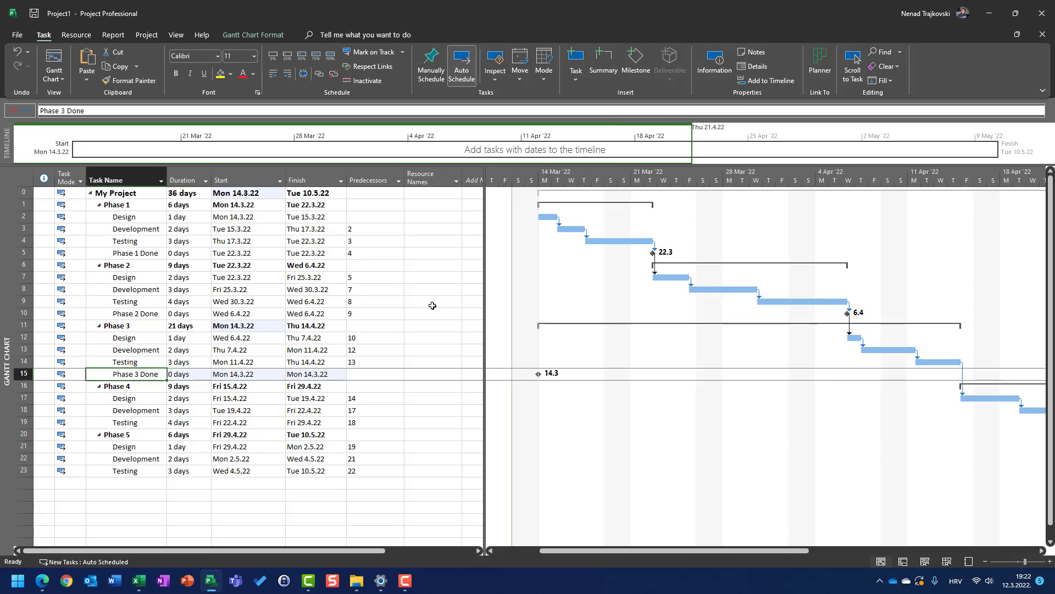
key(Right)
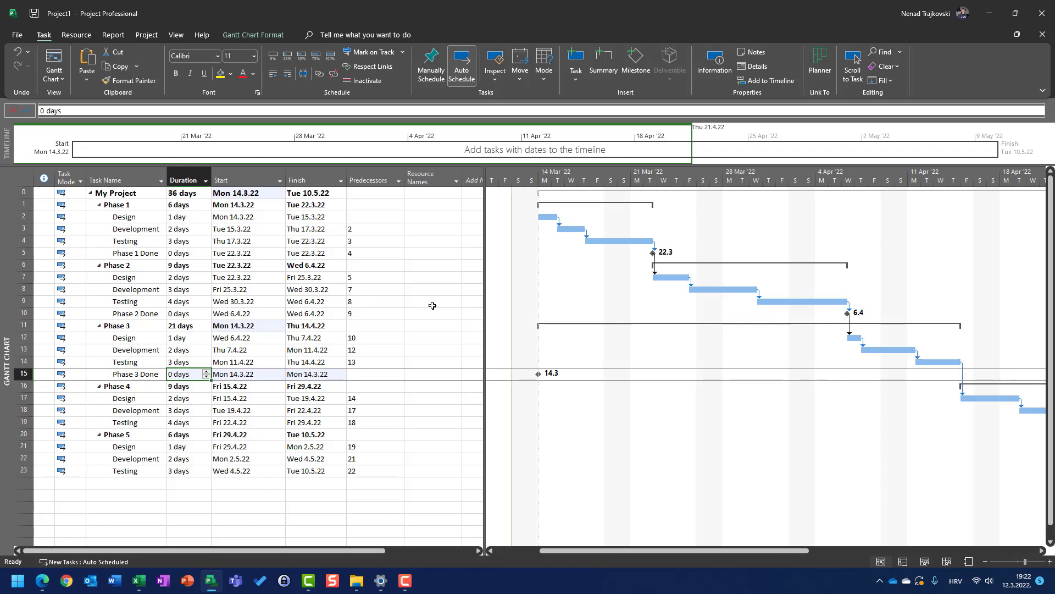
key(Right)
key(Right)
key(Right)
text(14)
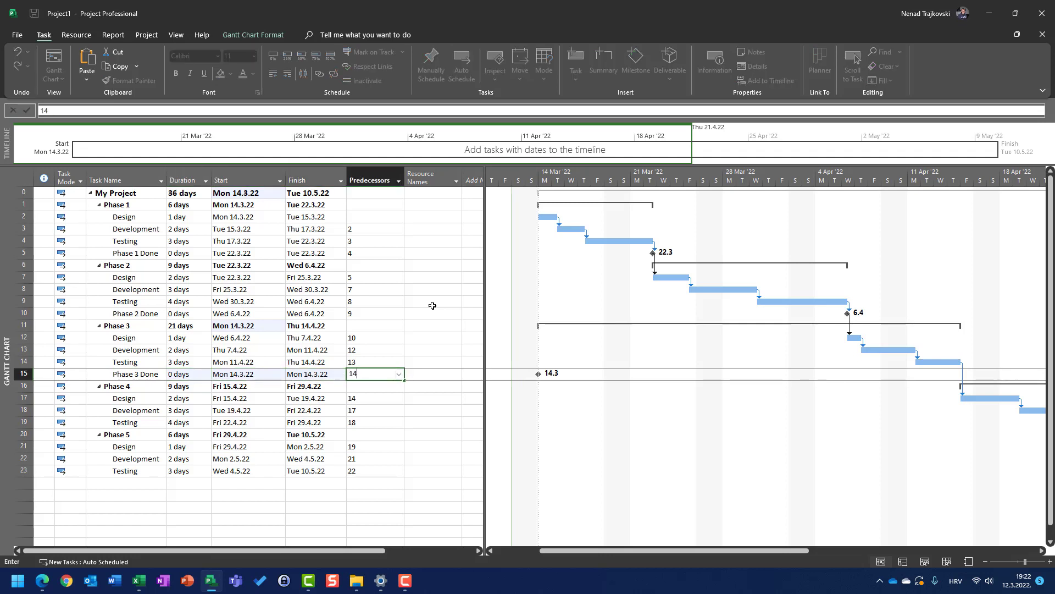
key(Return)
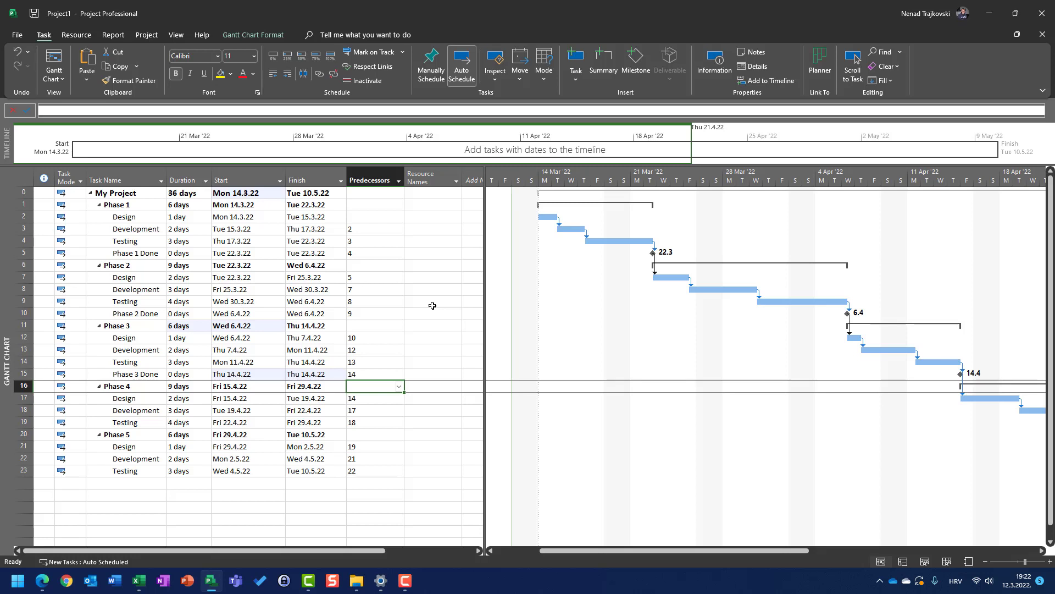
Change the predecessor of Phase 4's Design task to 15, the Phase 3 Done milestone.
key(Down)
text(15)
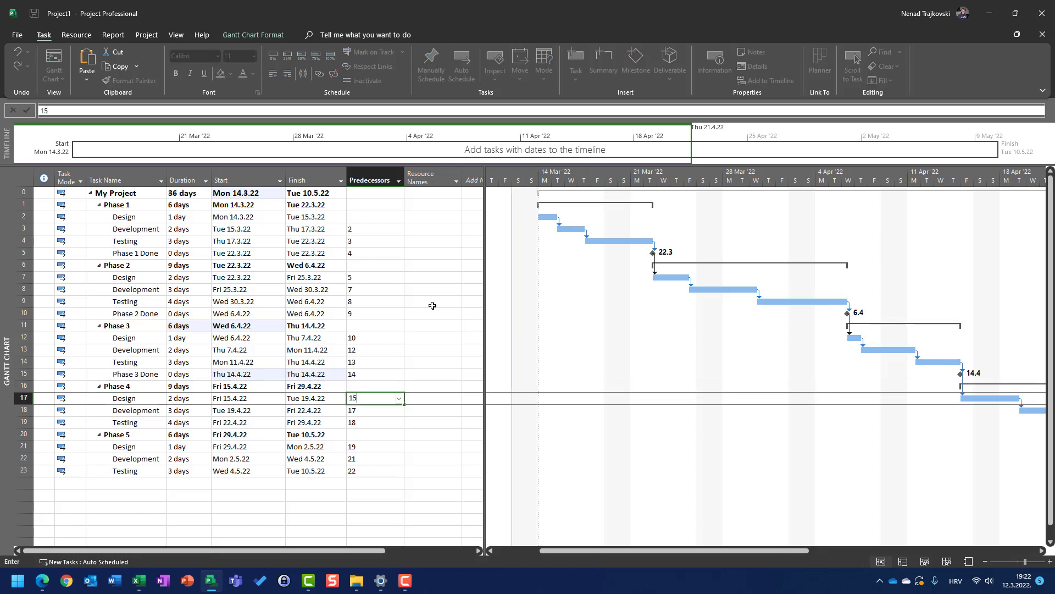
key(Return)
Insert an empty task row above Phase 5.
key(Down)
key(Down)
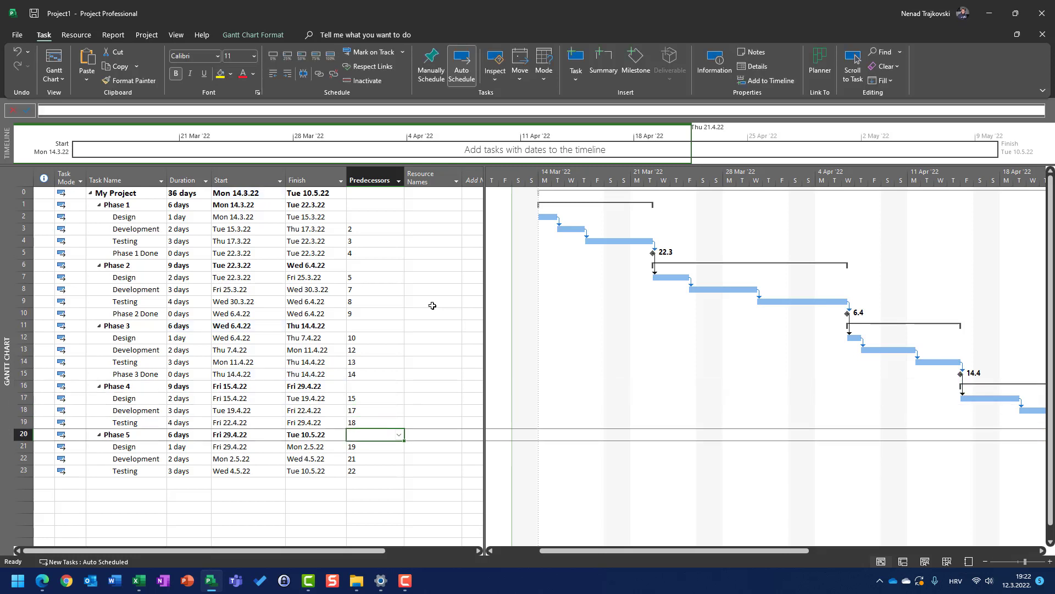
key(Left)
key(Left)
key(Left)
key(Left)
key(Left)
key(Left)
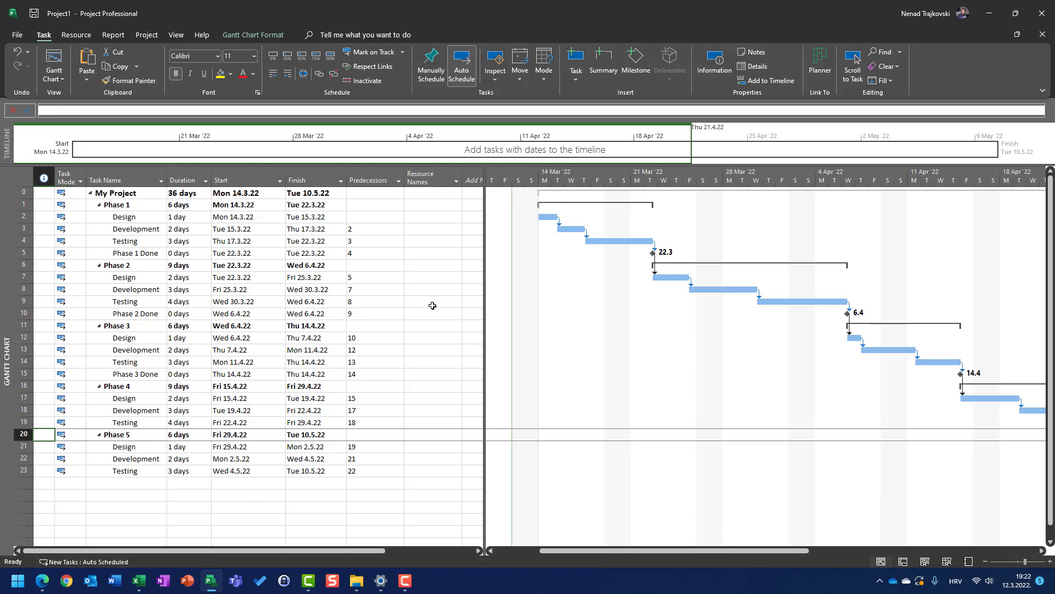
key(Insert)
Name the new task Phase 4 Done and give it a duration of 0 days.
key(Right)
key(Right)
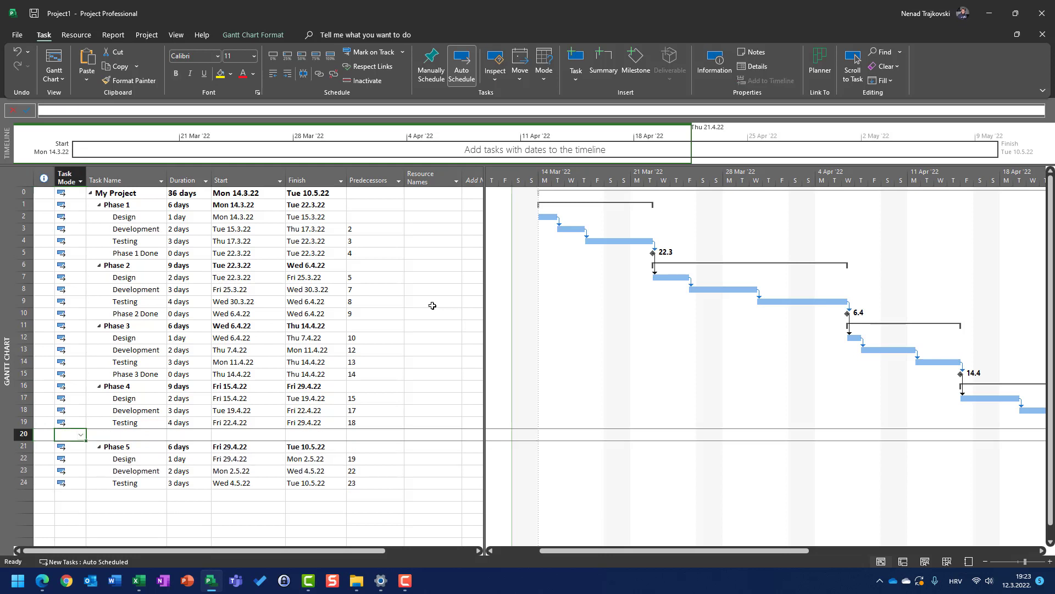
text(Ph)
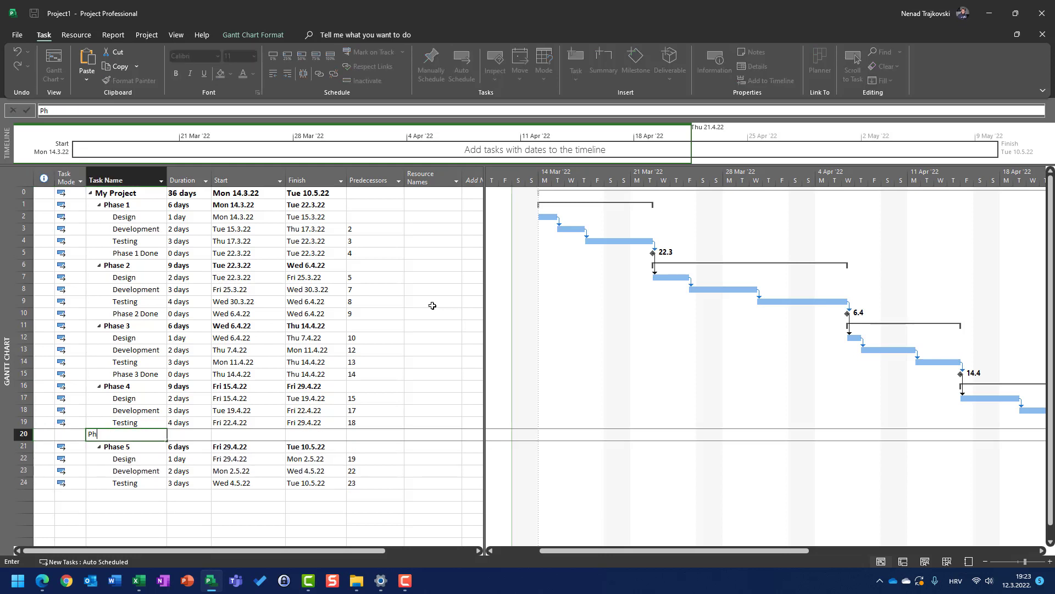
text(ase )
text(4 Done)
key(Return)
key(Right)
key(Up)
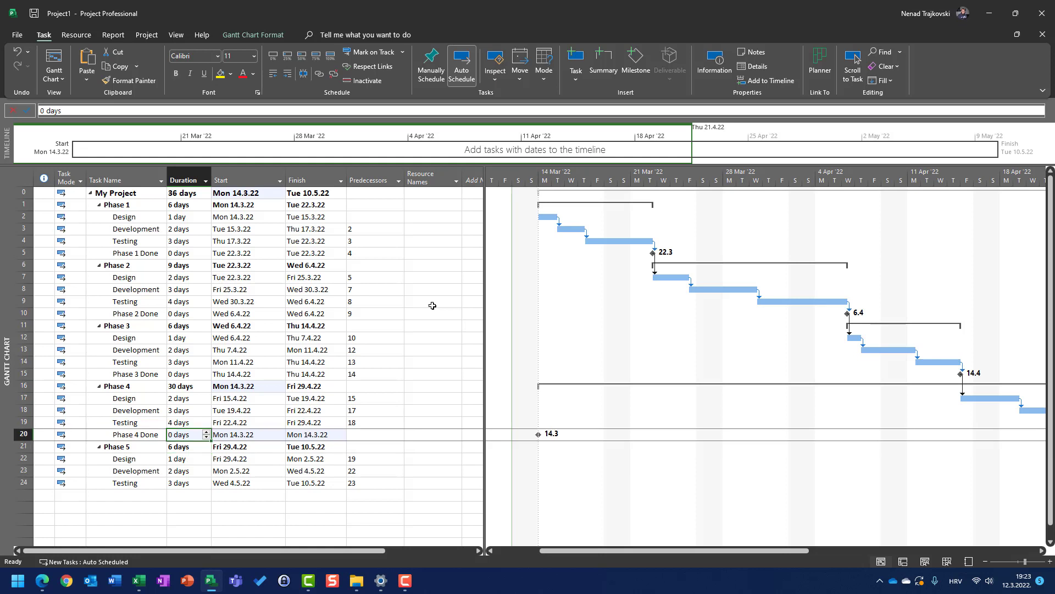
Set task 19, the Testing task of Phase 4, as the predecessor of the Phase 4 Done milestone.
key(Right)
key(Right)
key(Right)
key(Right)
key(Left)
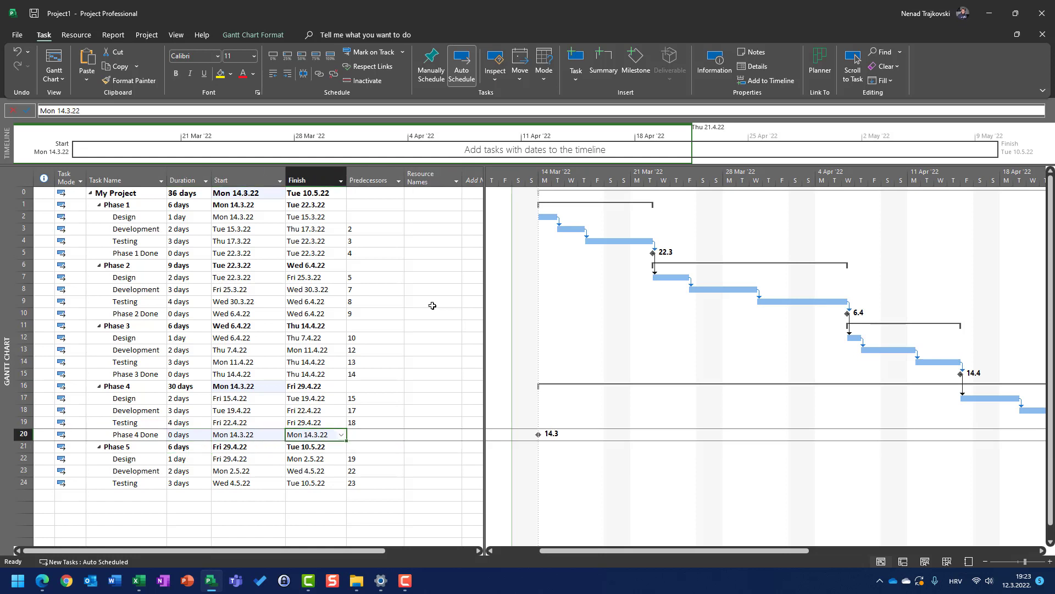
text(19)
key(Return)
Change the predecessor of Phase 5's Design task to 20, the Phase 4 Done milestone.
key(Down)
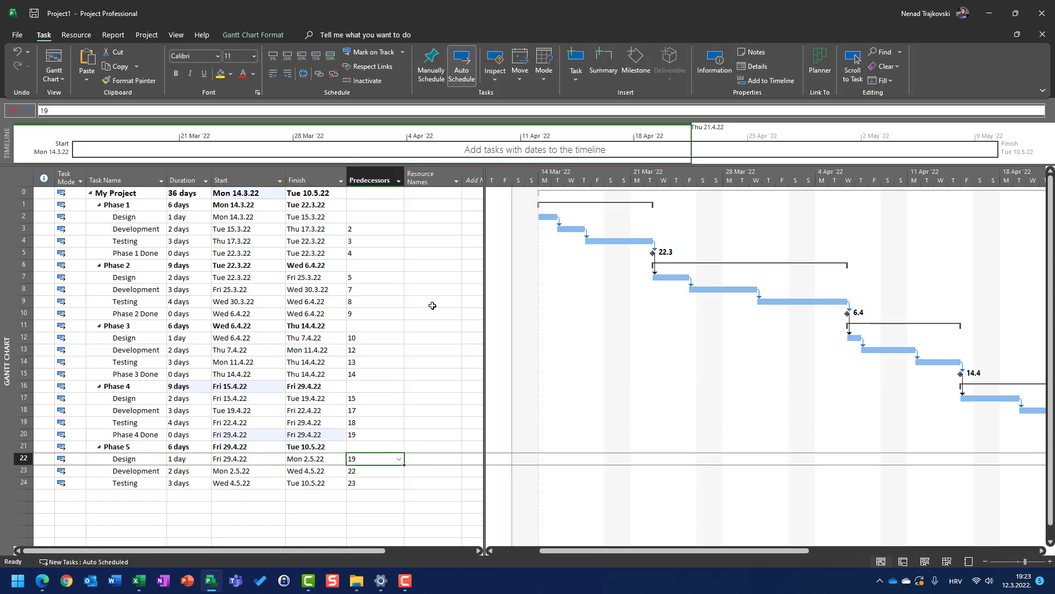
text(20)
key(Return)
Add a task named Phase 5 Done below Phase 5's Testing task with a duration of 0 days.
key(Down)
key(Left)
key(Left)
key(Left)
key(Left)
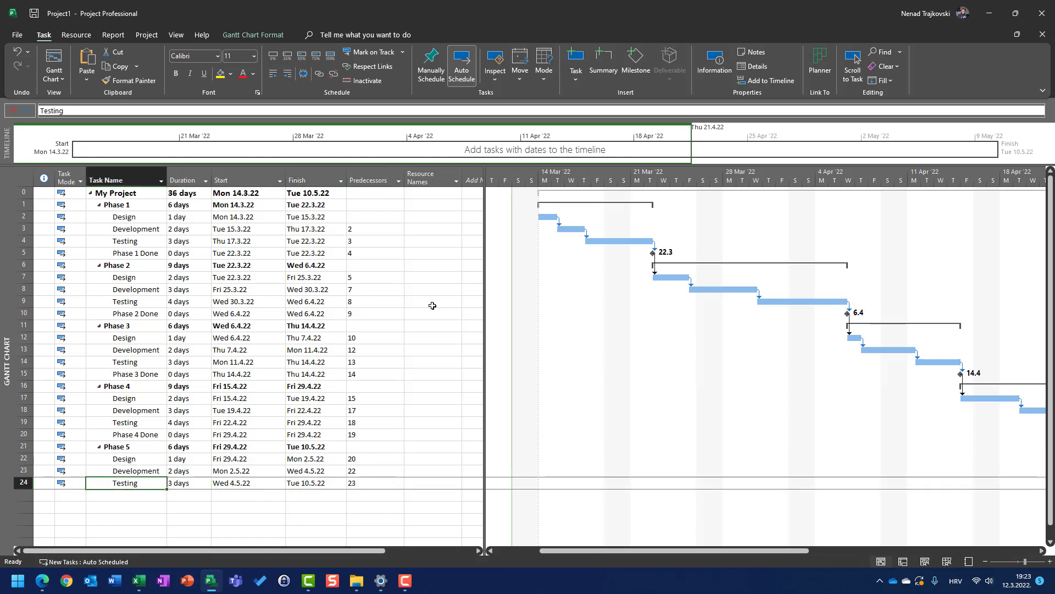
key(Down)
text(Phase )
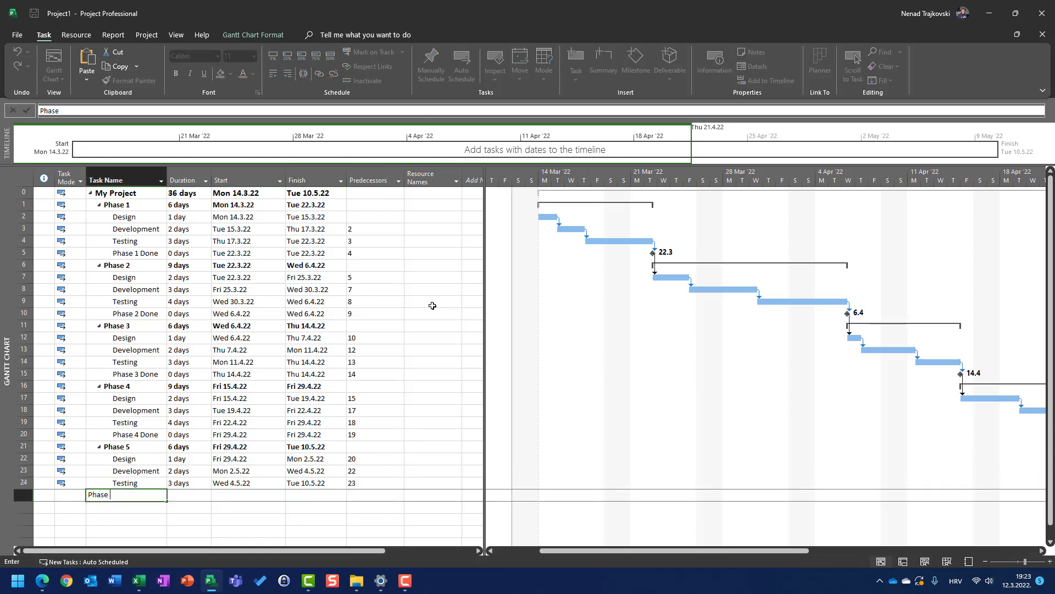
text(4 Done)
key(Tab)
text(0)
key(Return)
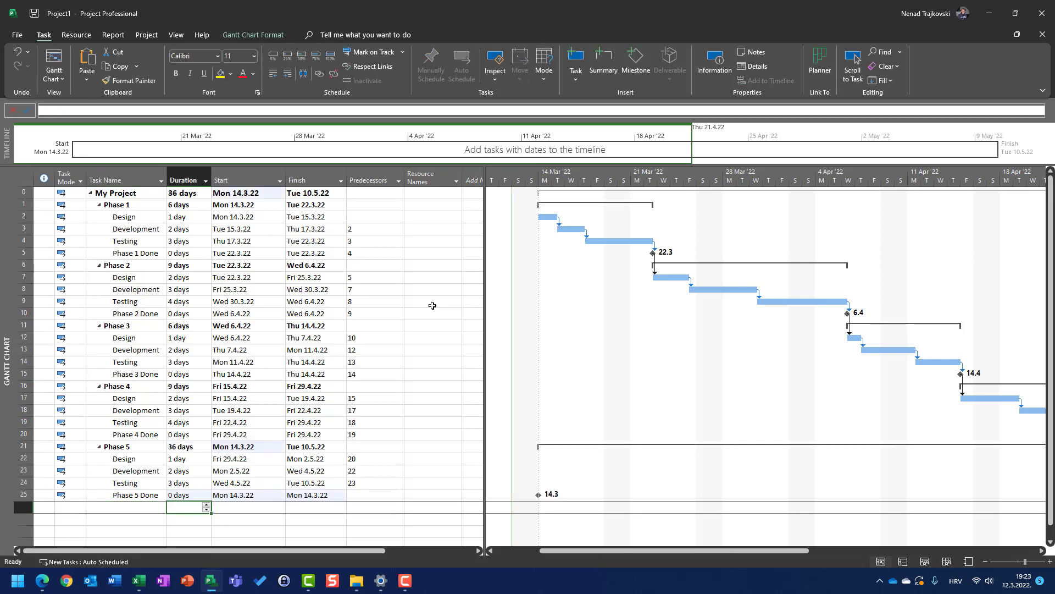
Set task 24, the Testing task of Phase 5, as the predecessor of the Phase 5 Done milestone.
key(Up)
key(Right)
key(Right)
key(Right)
key(Right)
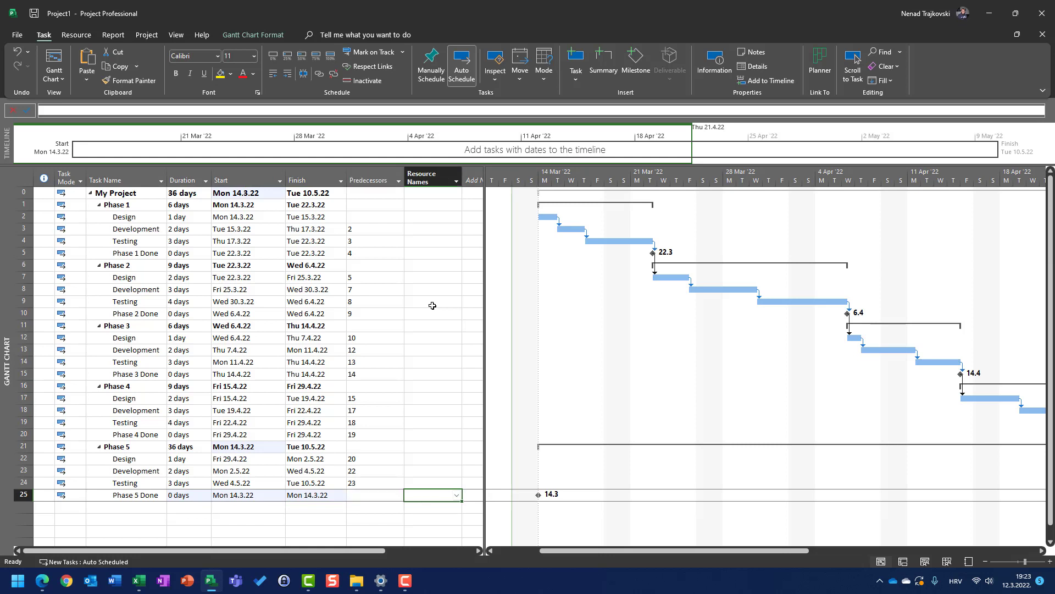
key(Left)
text(24)
key(Return)
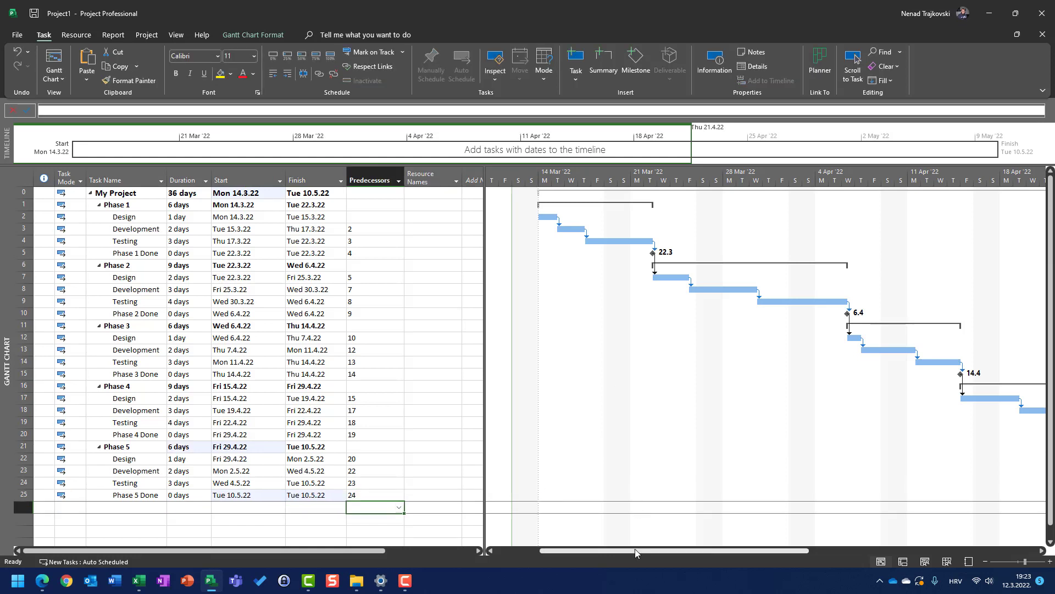
drag(636, 548, 686, 550)
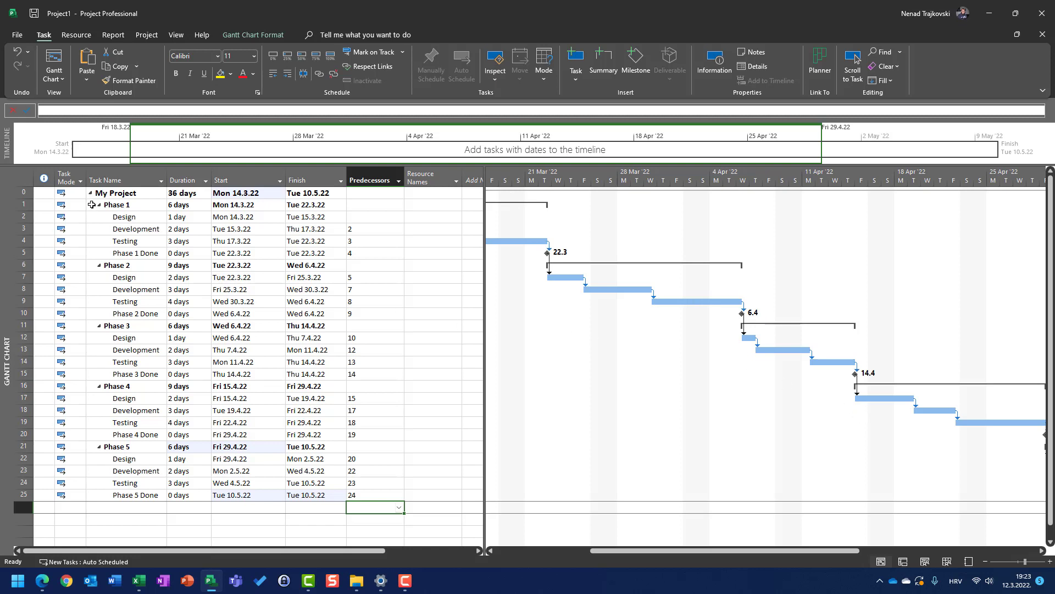
click(125, 218)
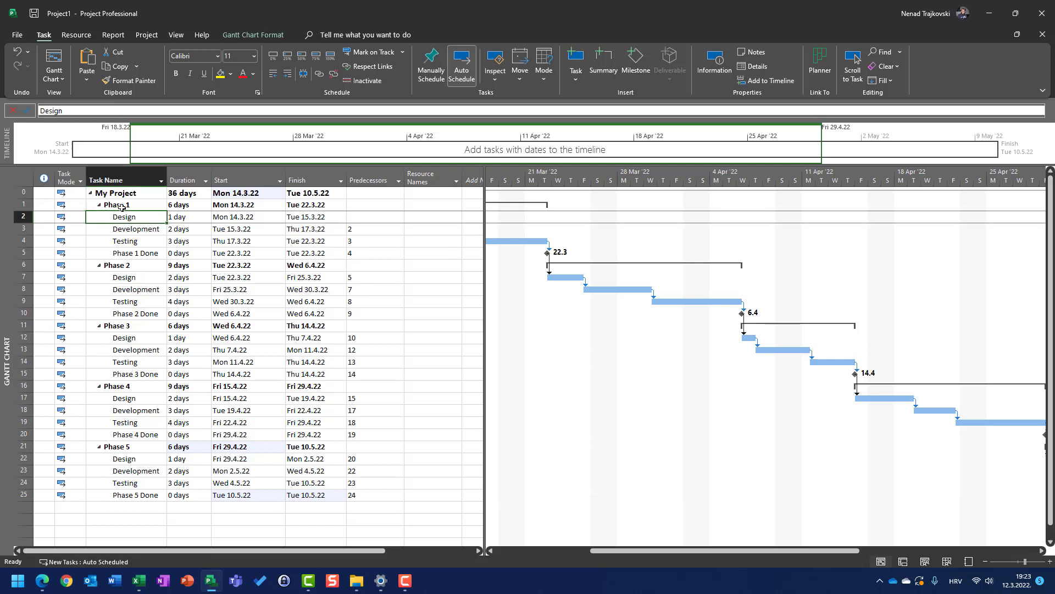
click(122, 206)
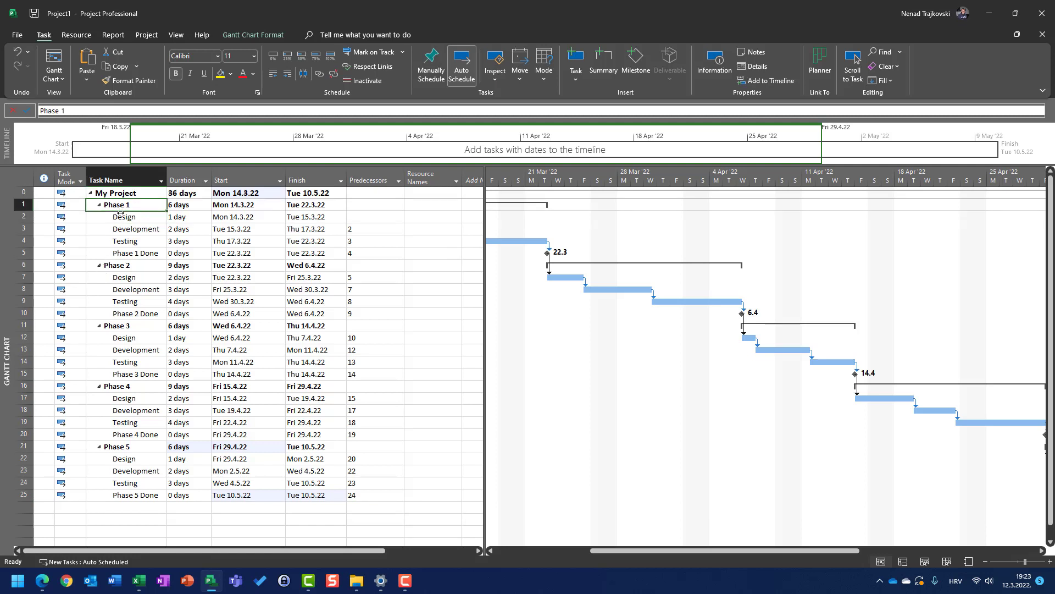
click(116, 253)
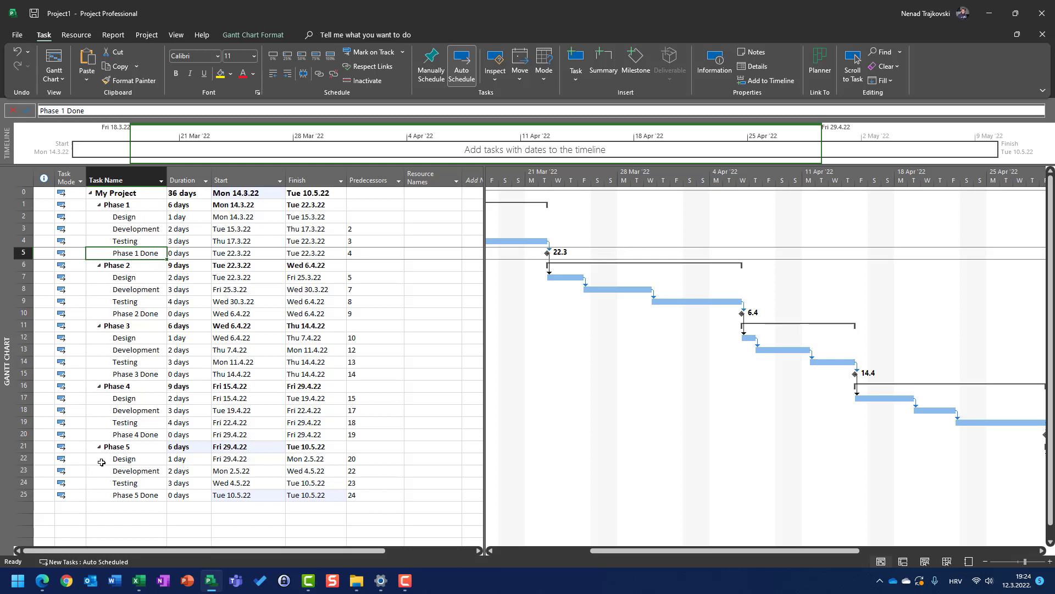
Add a task named My Project Done below Phase 5 Done with a duration of 0 days.
click(113, 504)
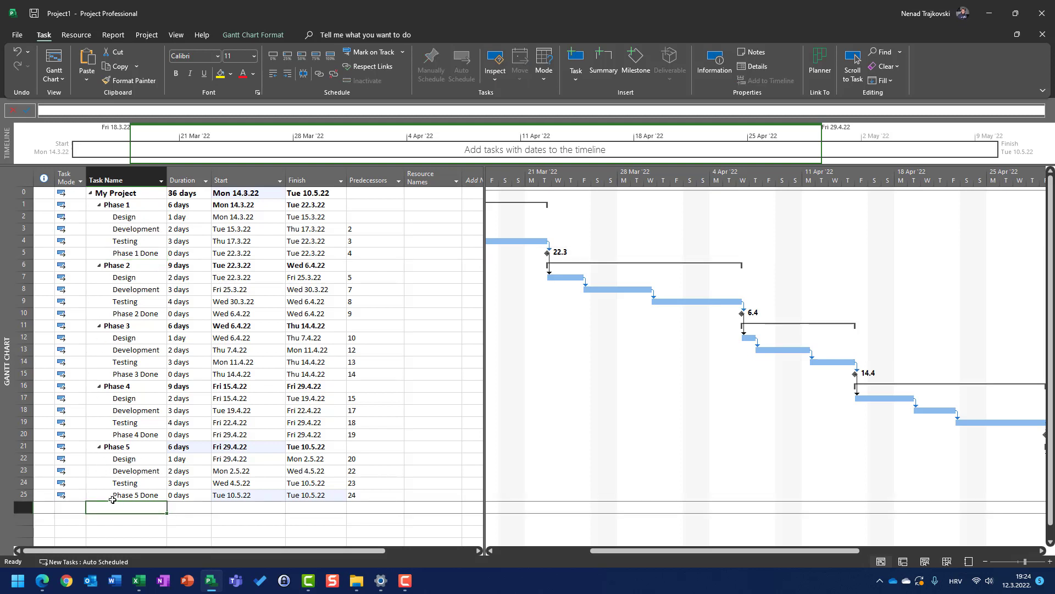
text(My )
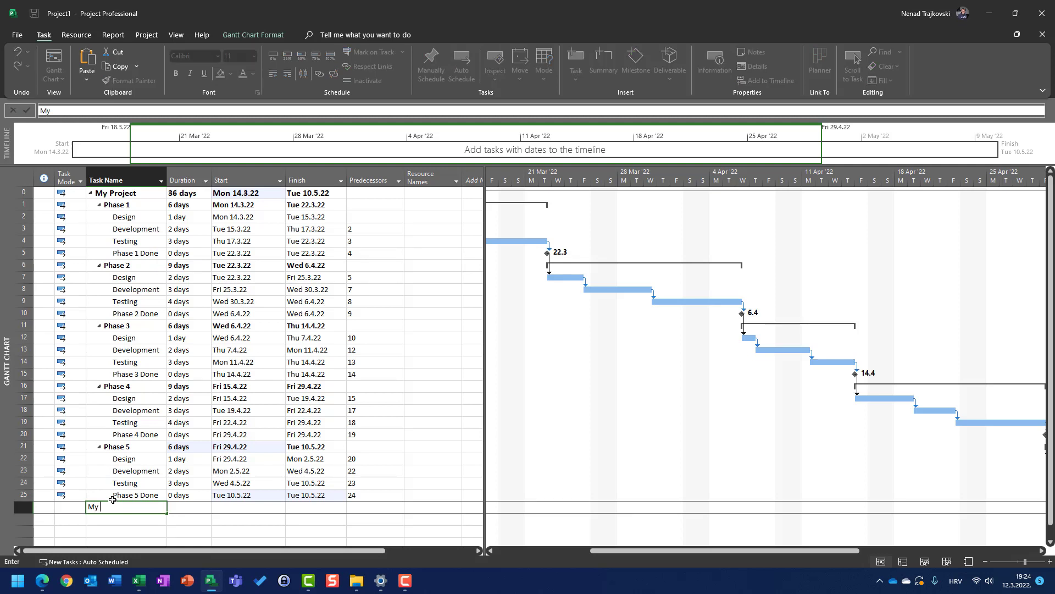
text(Project Done)
key(Tab)
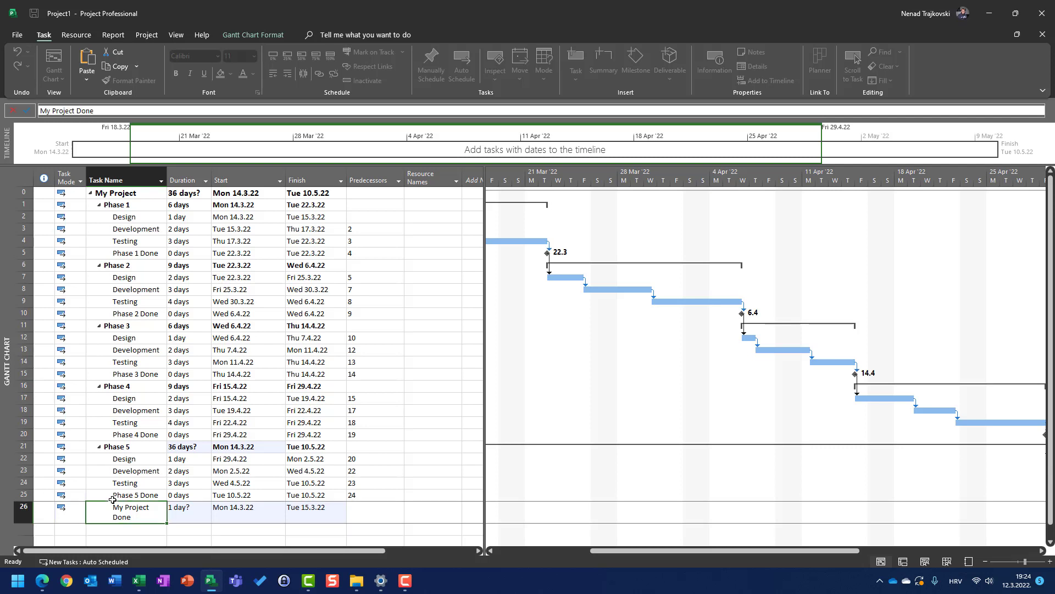
text(0)
key(Return)
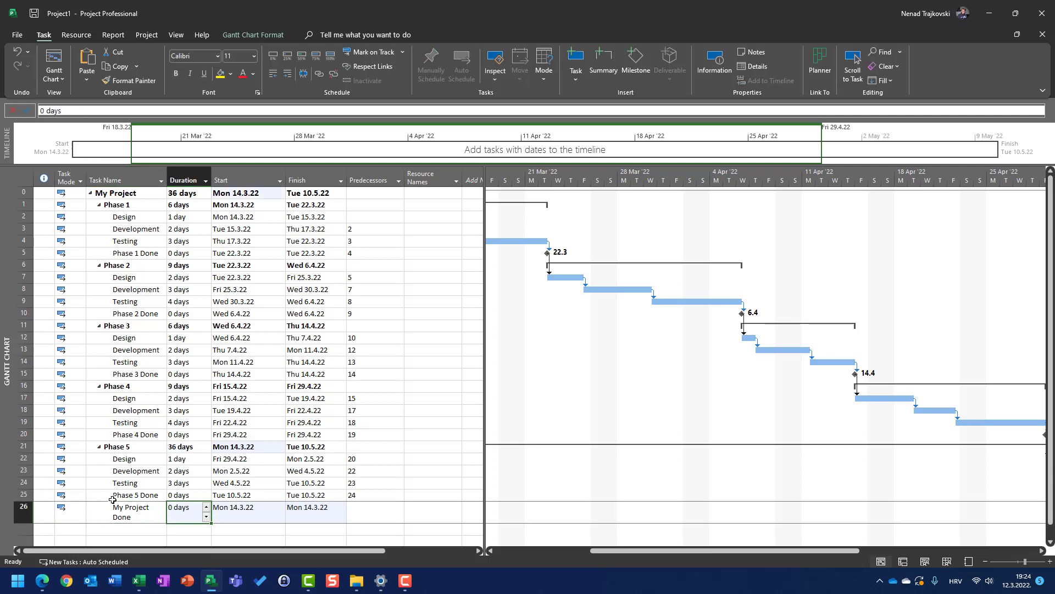
Outdent the My Project Done milestone to the same outline level as the phases.
click(274, 77)
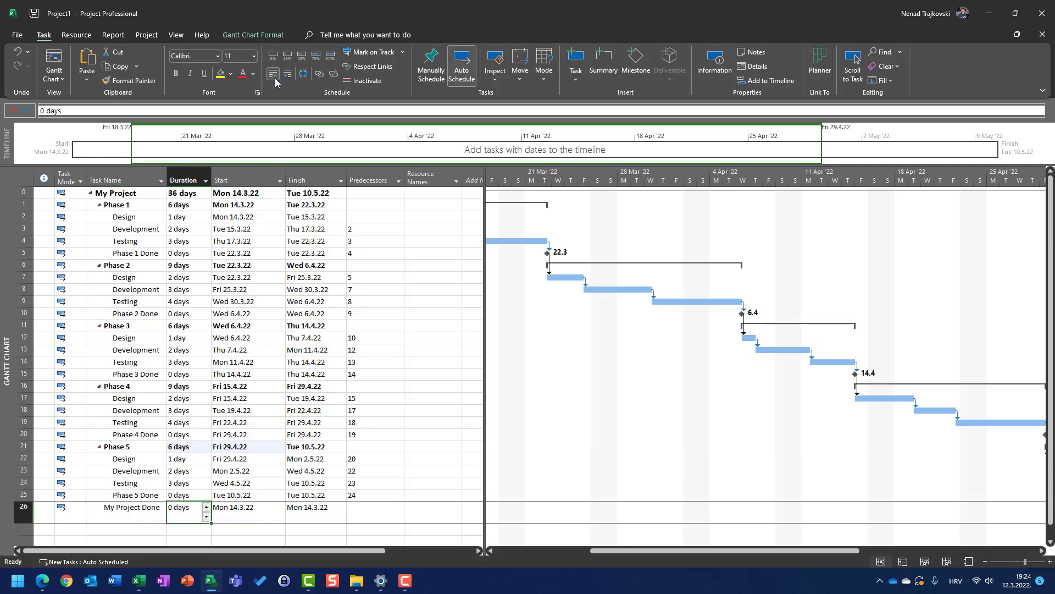
click(275, 80)
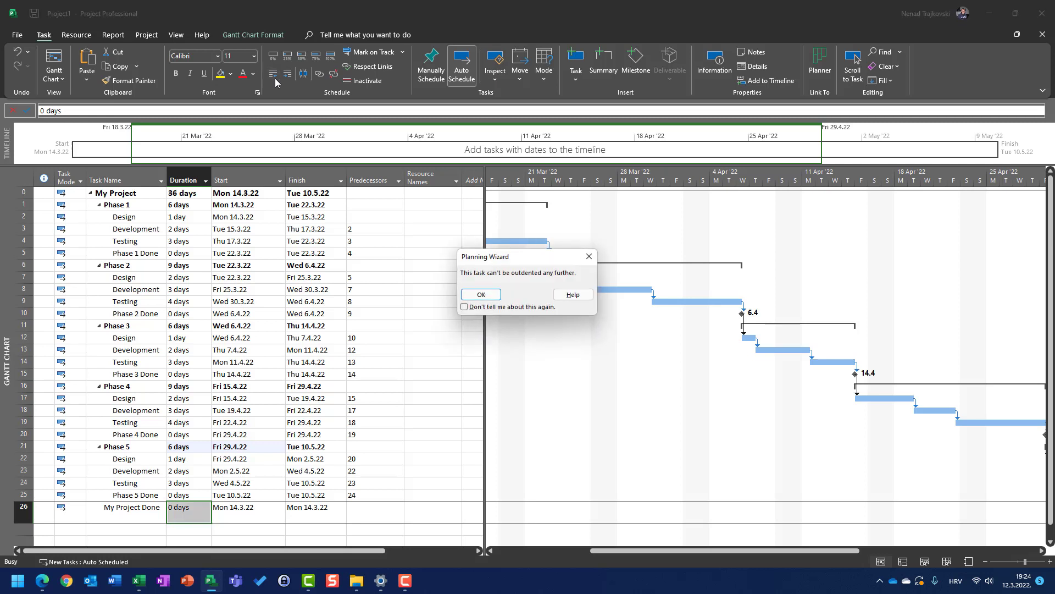
click(481, 295)
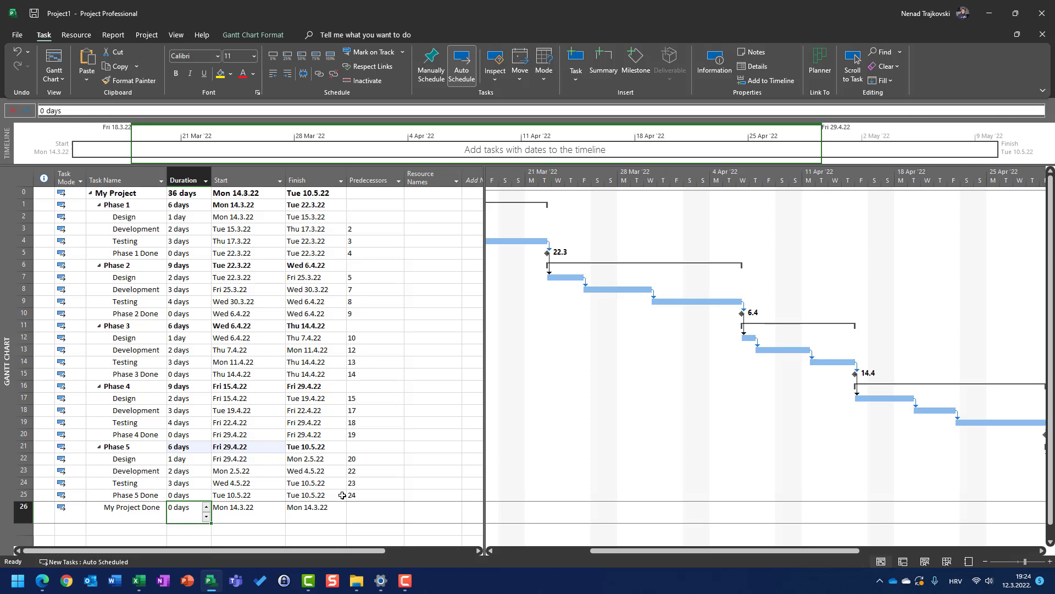
Set the Phase 1 to Phase 5 Done milestones (5, 10, 15, 20 and 25) as predecessors of My Project Done.
click(376, 518)
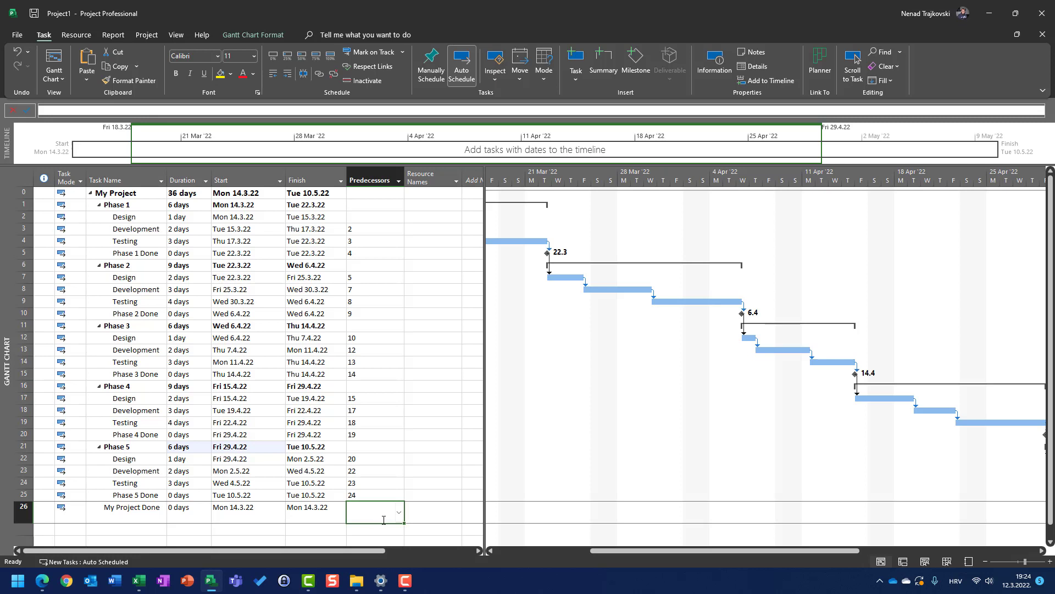
click(400, 516)
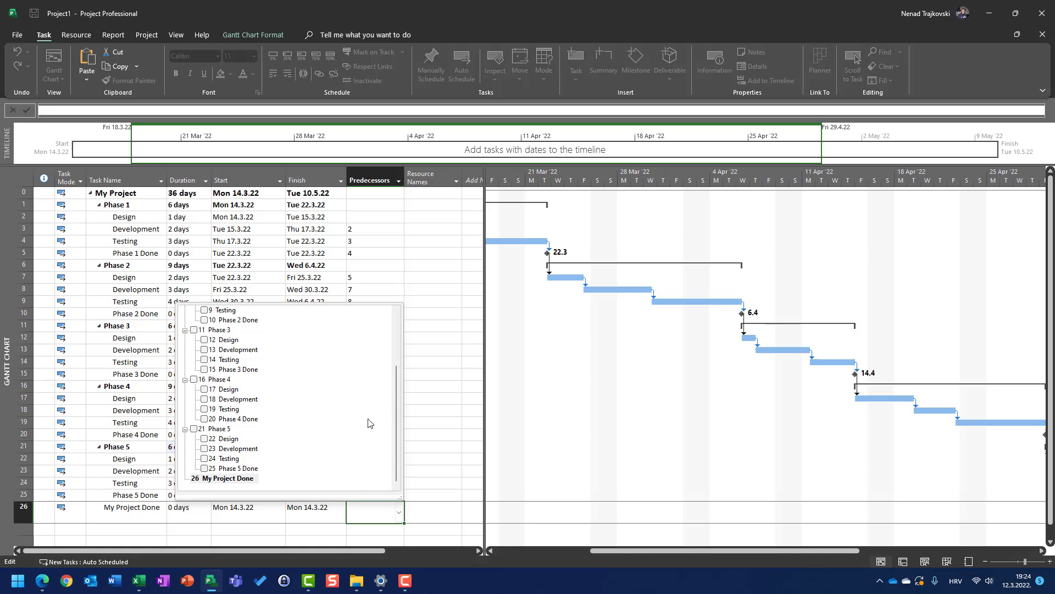
scroll(369, 423, up, 3)
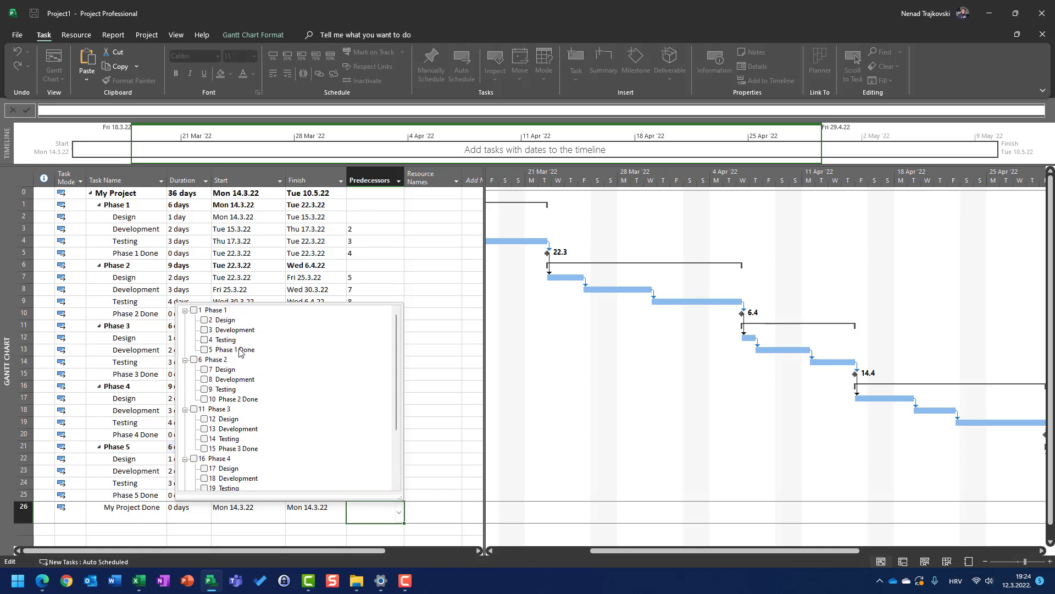
click(240, 351)
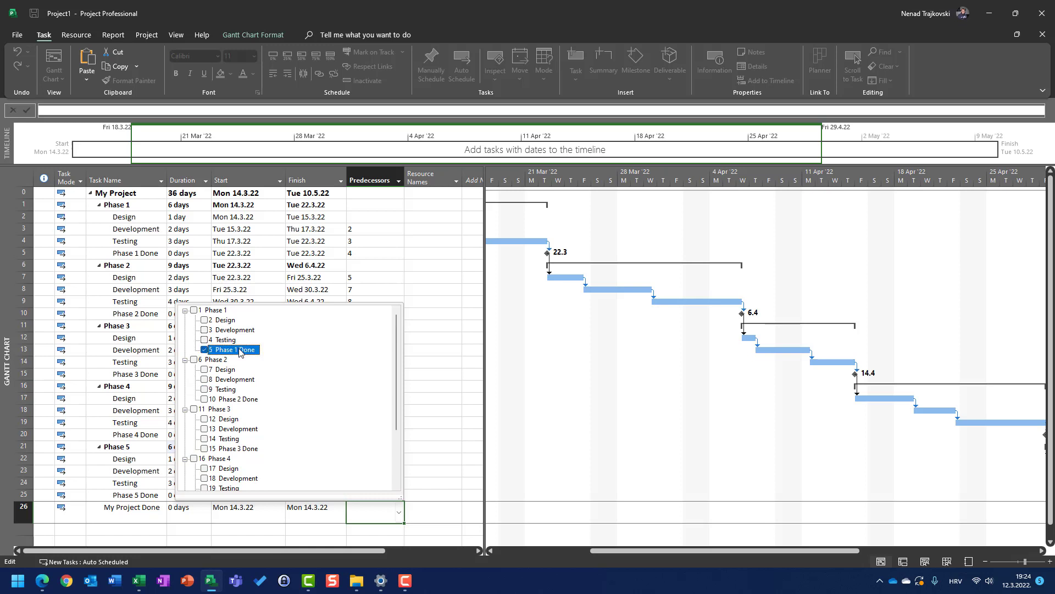
click(210, 400)
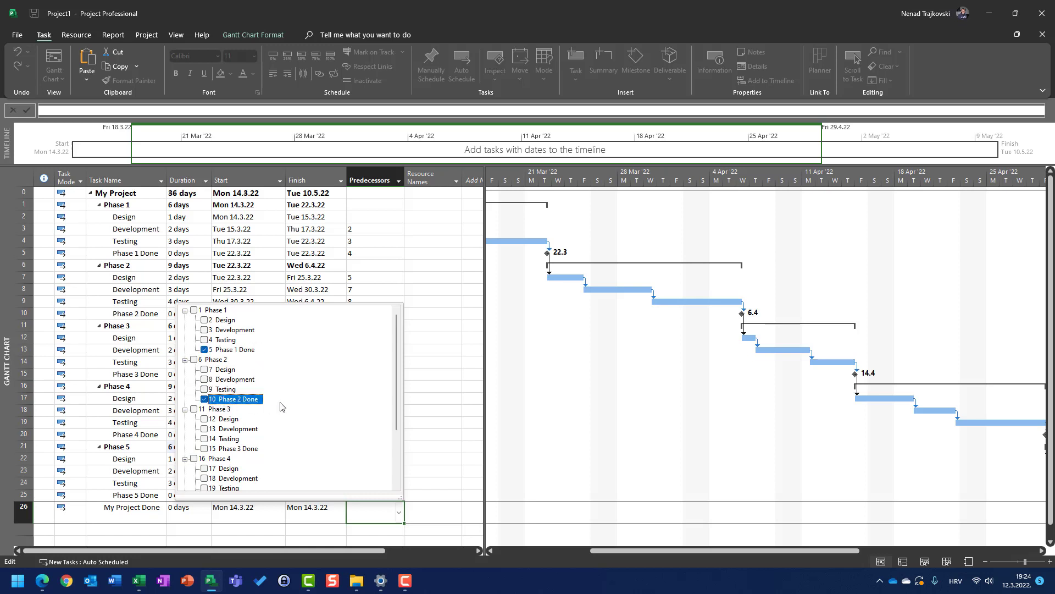
click(206, 450)
scroll(205, 448, down, 2)
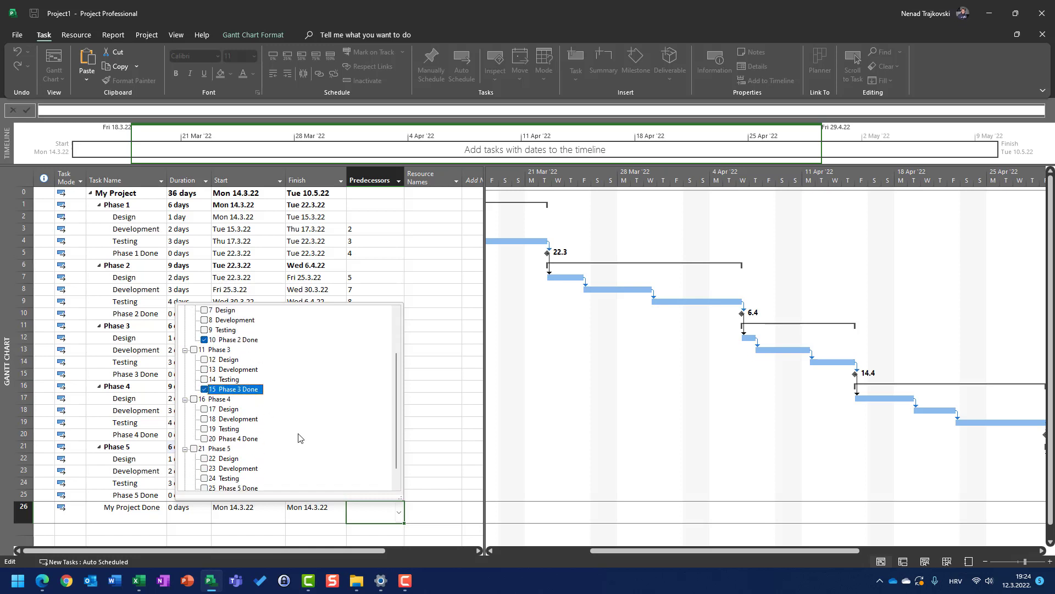
click(204, 439)
scroll(206, 440, down, 1)
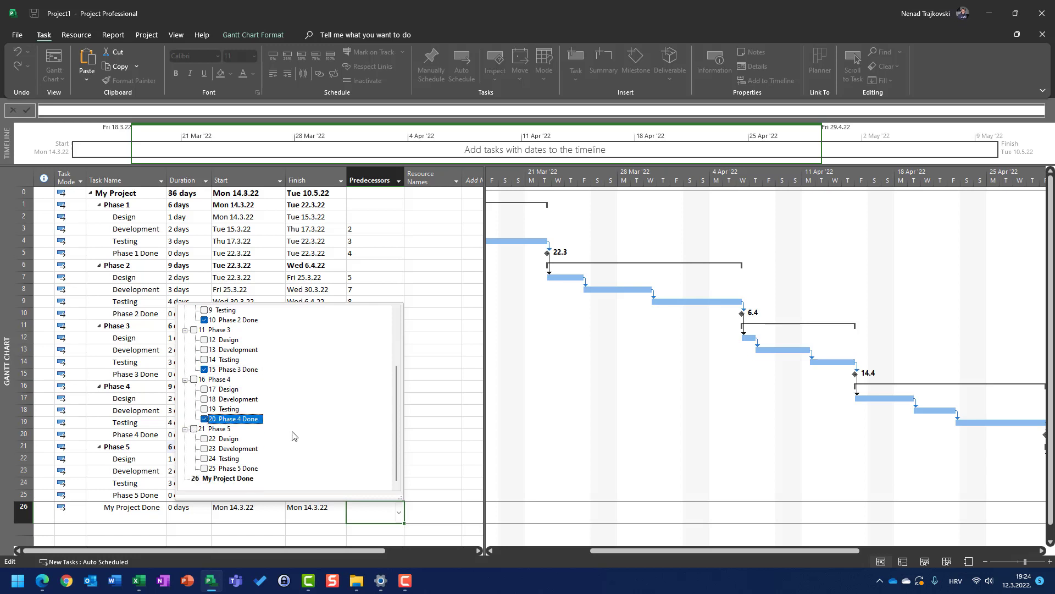
click(205, 469)
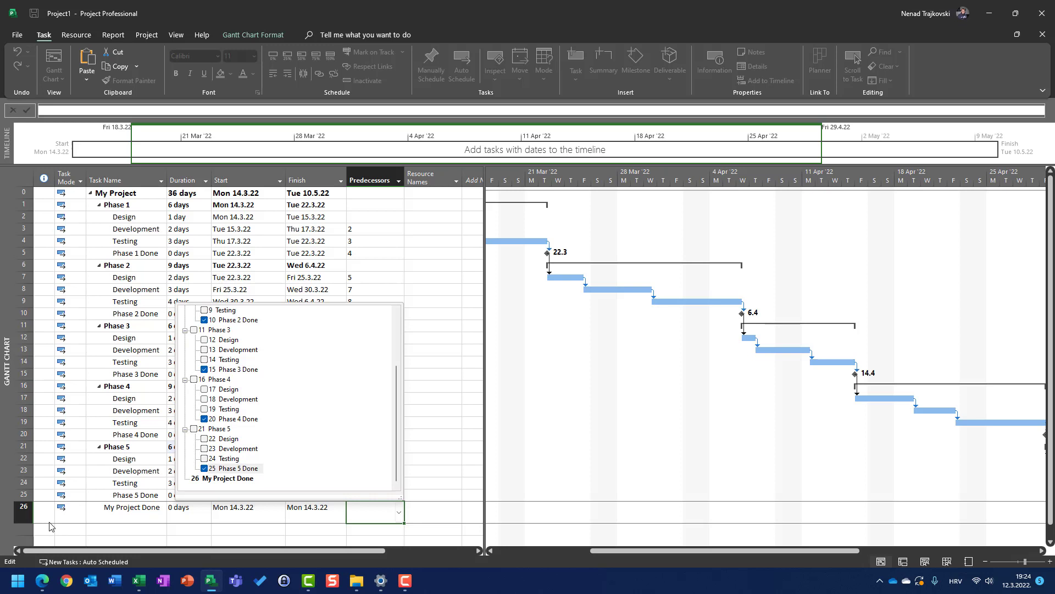
click(371, 520)
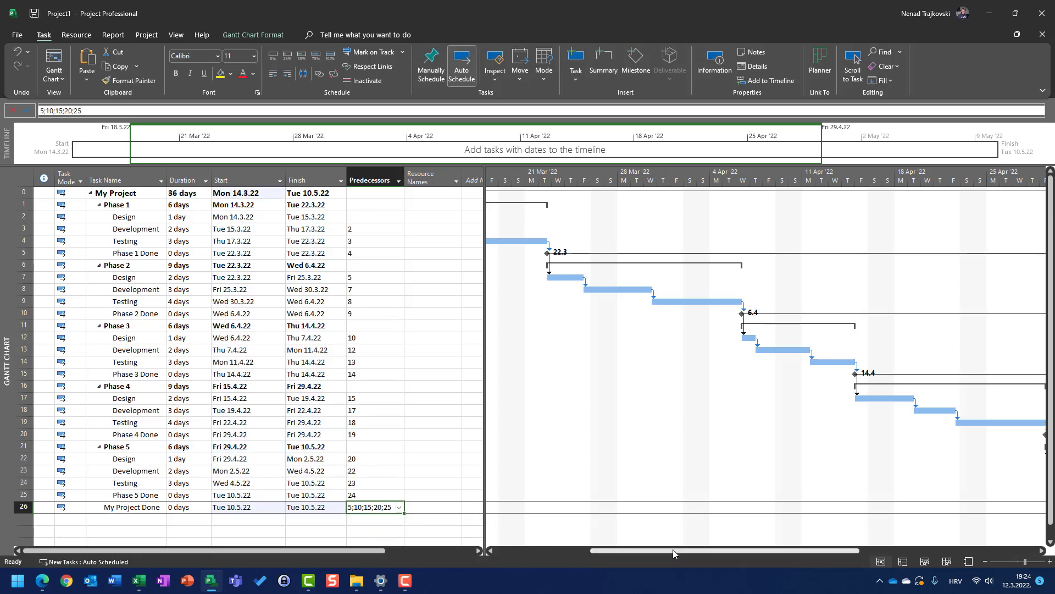
Set the duration of Phase 2's Testing task to 20 days and review the rescheduled bars across the Gantt chart.
drag(672, 549, 779, 547)
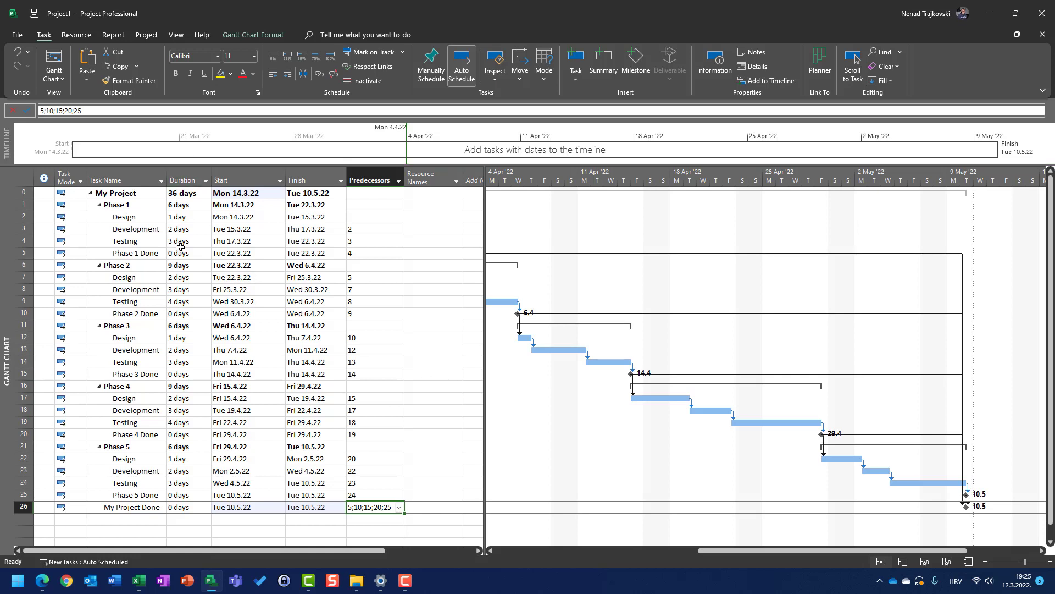
click(176, 301)
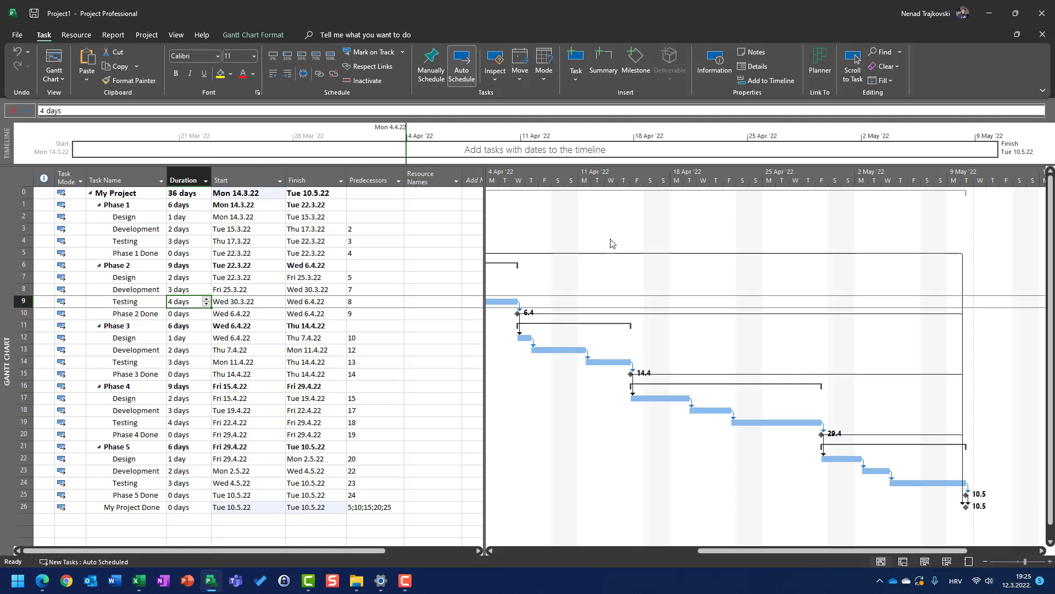
text(20)
key(Return)
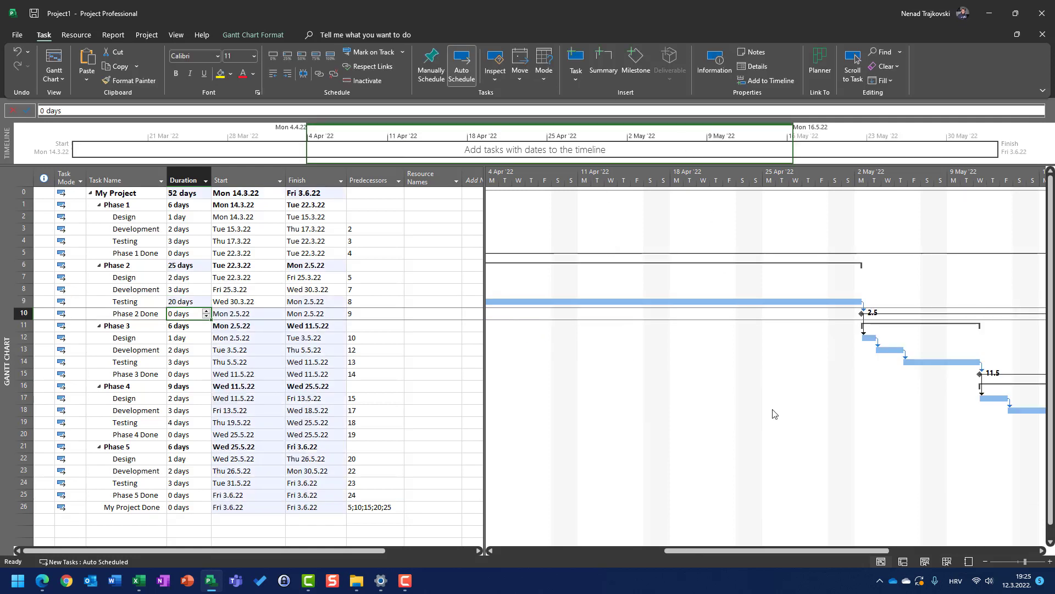
drag(765, 551, 914, 551)
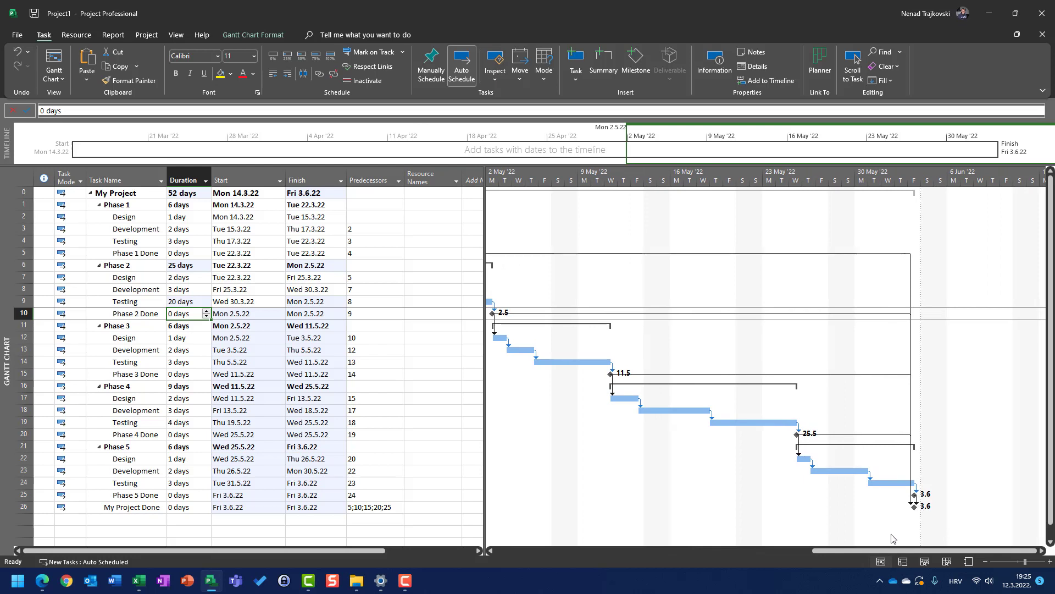
drag(860, 551, 588, 549)
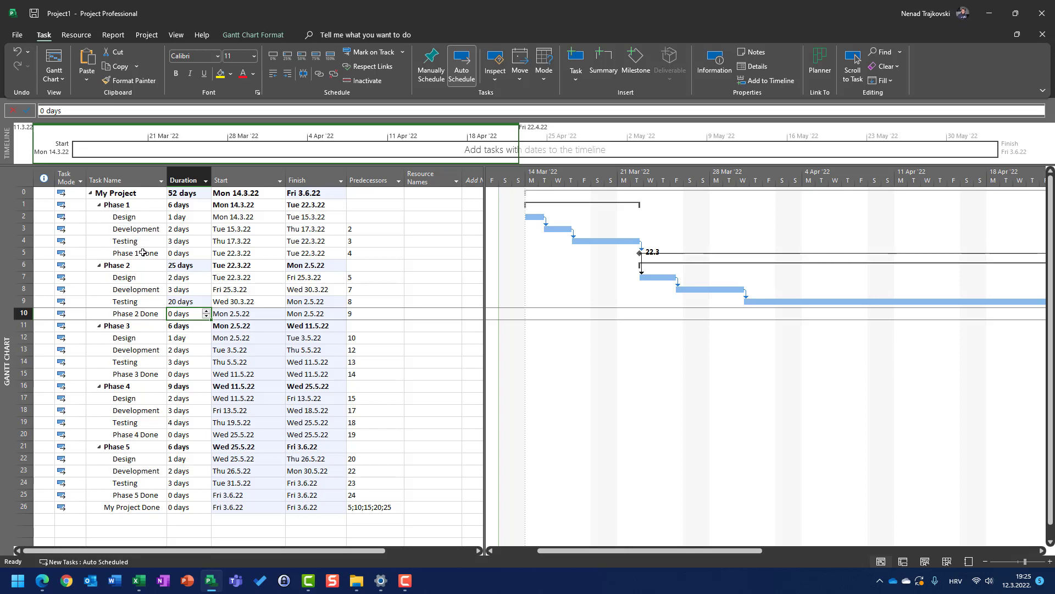
Create a new blank project and set its start date to Mon 14.3.2022.
scroll(141, 252, down, 1)
scroll(142, 252, down, 5)
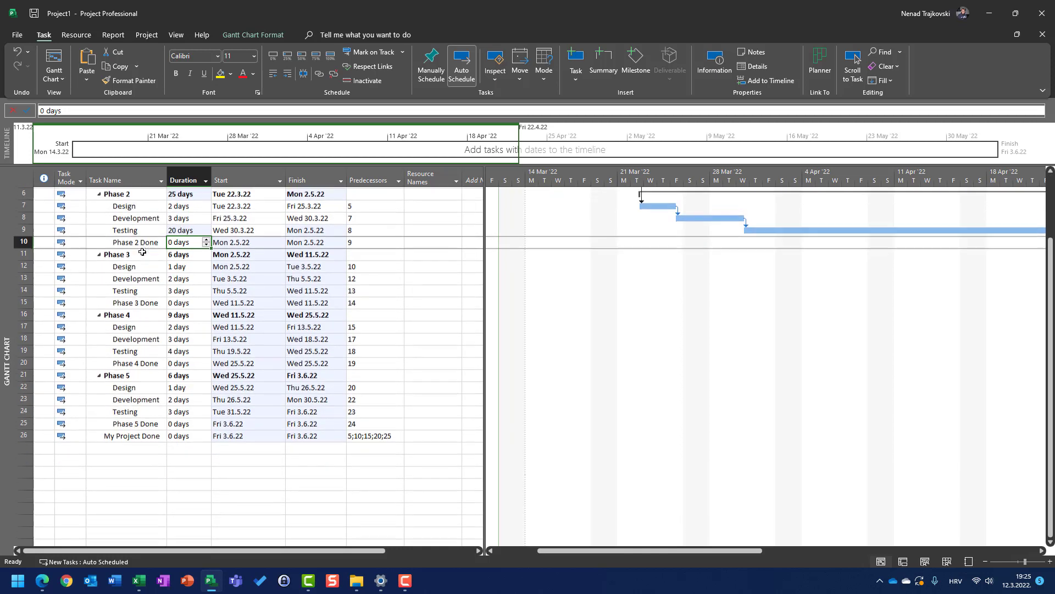
click(136, 337)
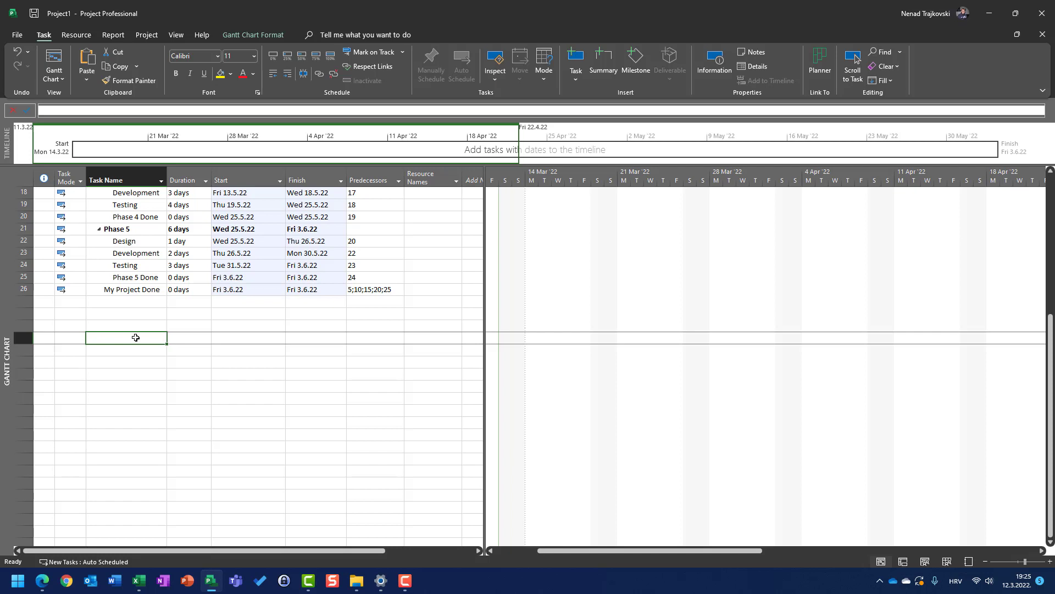
key(ctrl+n)
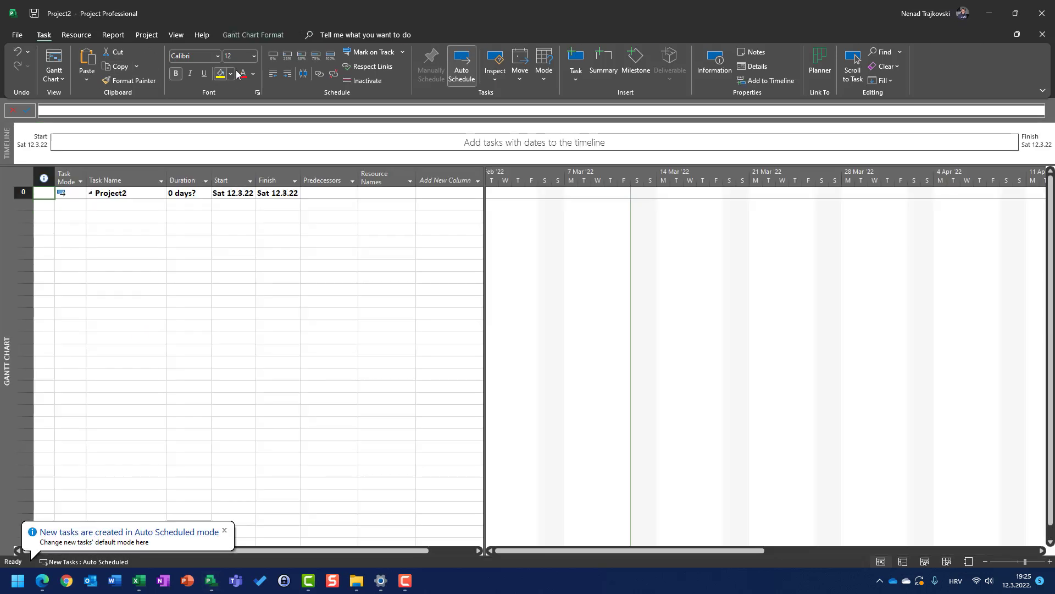
click(146, 34)
click(139, 68)
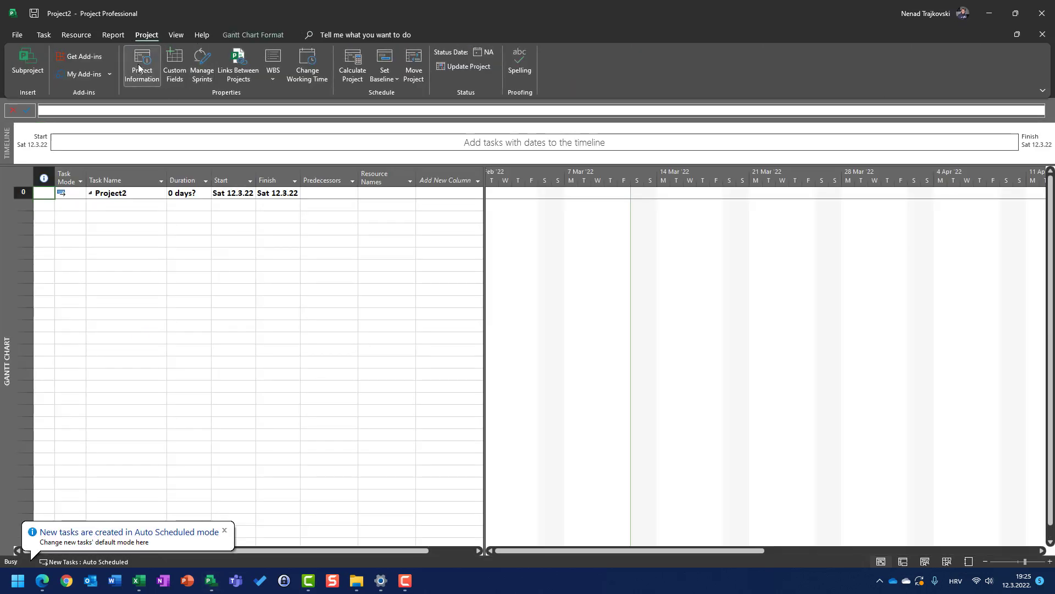
click(522, 196)
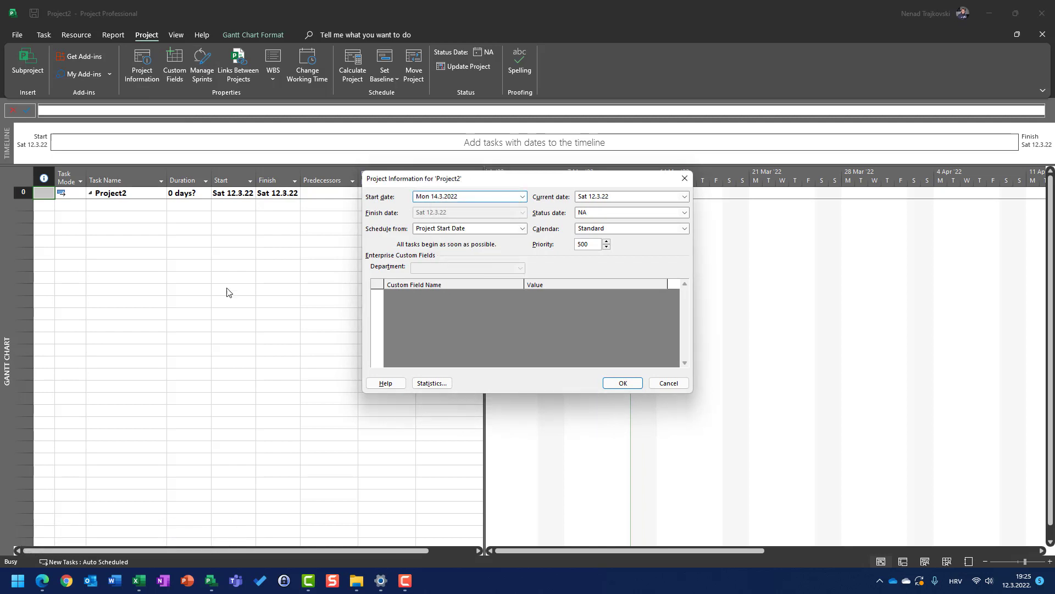
click(610, 383)
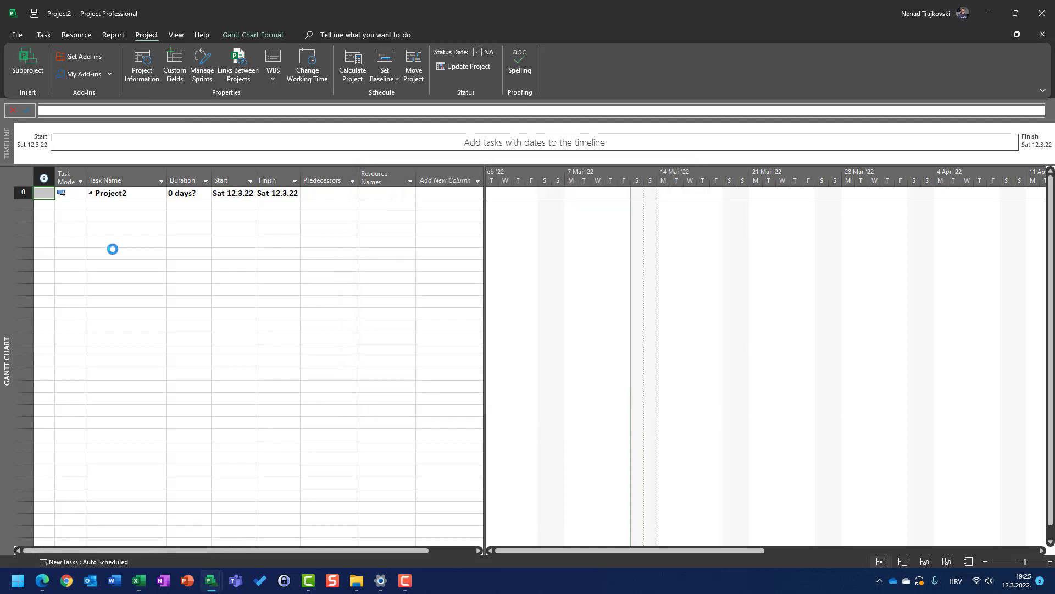
Add two tasks named Phase 1 and SunPhase 1 in the first rows of the new project.
click(139, 206)
text(Phas)
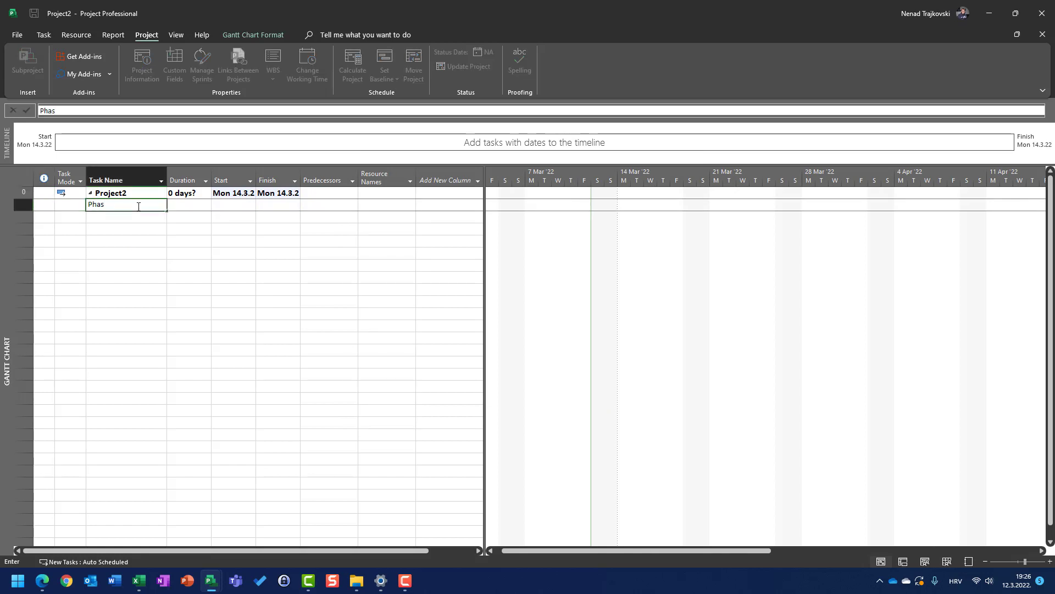
text(e 1)
key(Return)
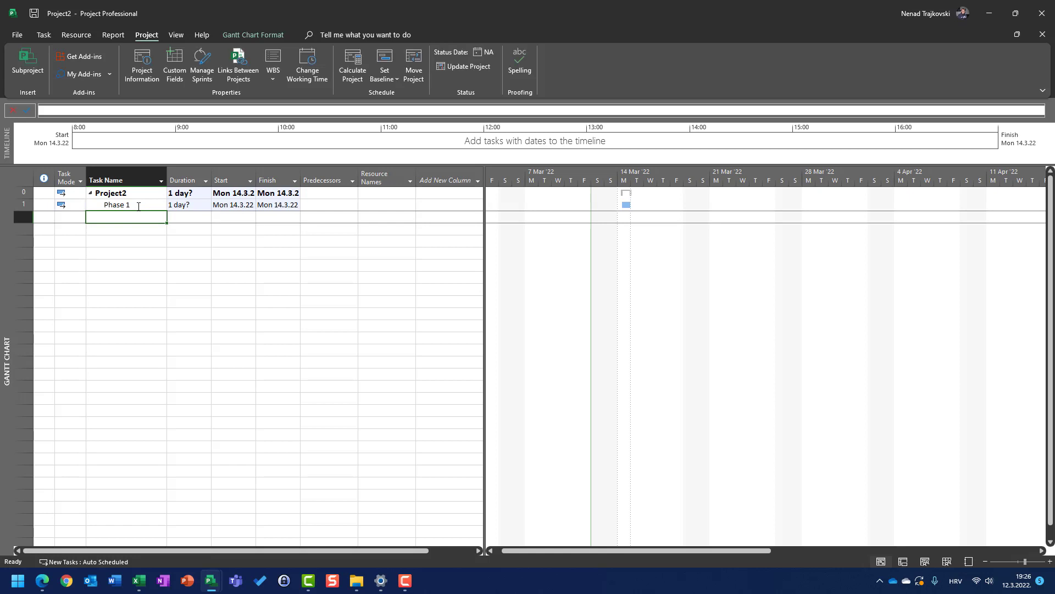
text(Sun)
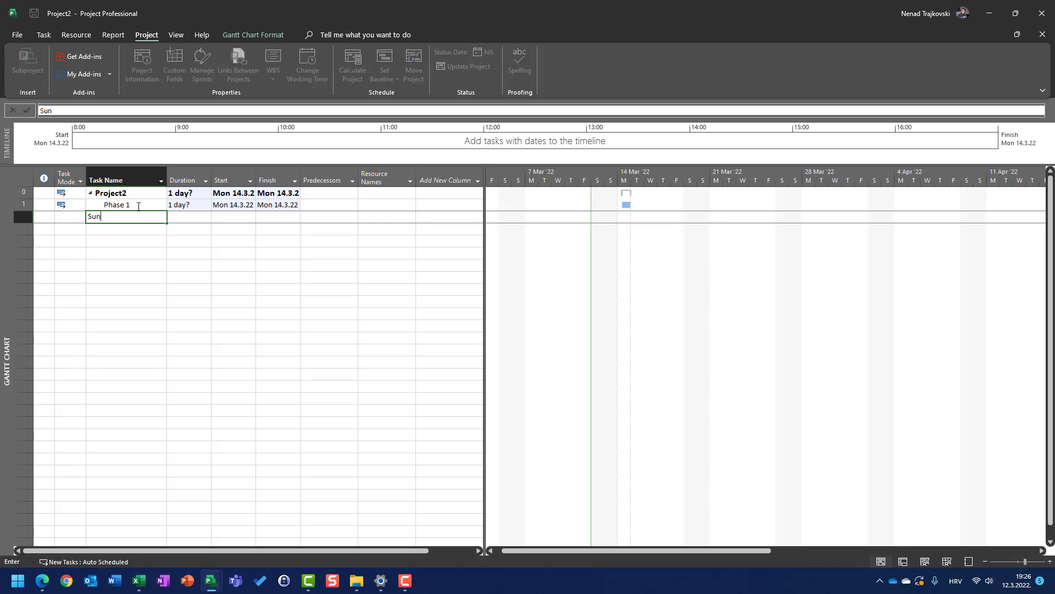
text(Phase 1)
key(Return)
key(Up)
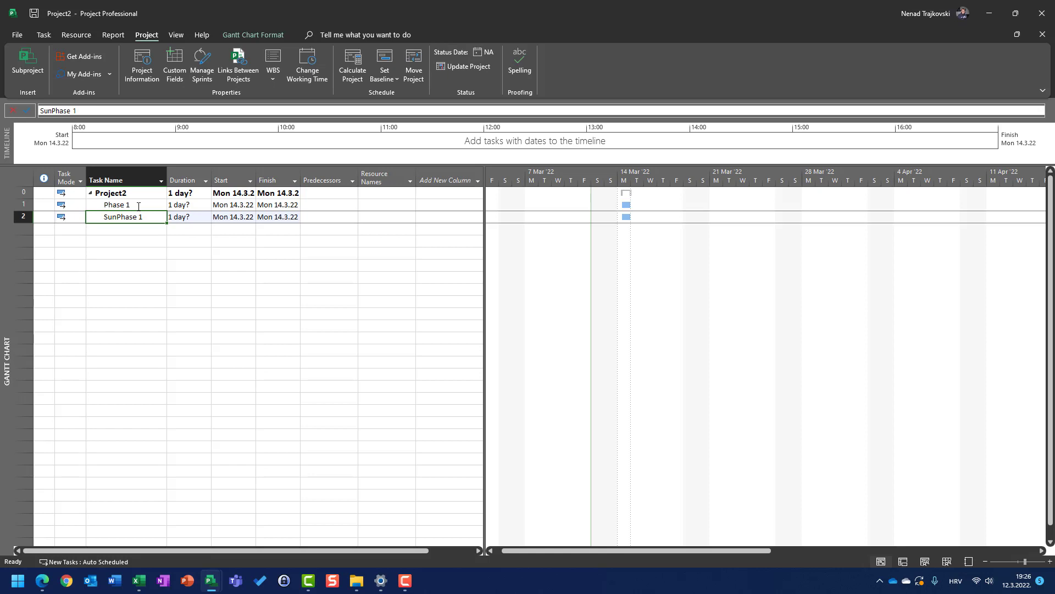
Indent the SunPhase 1 task one level so it becomes a subtask of Phase 1.
click(51, 38)
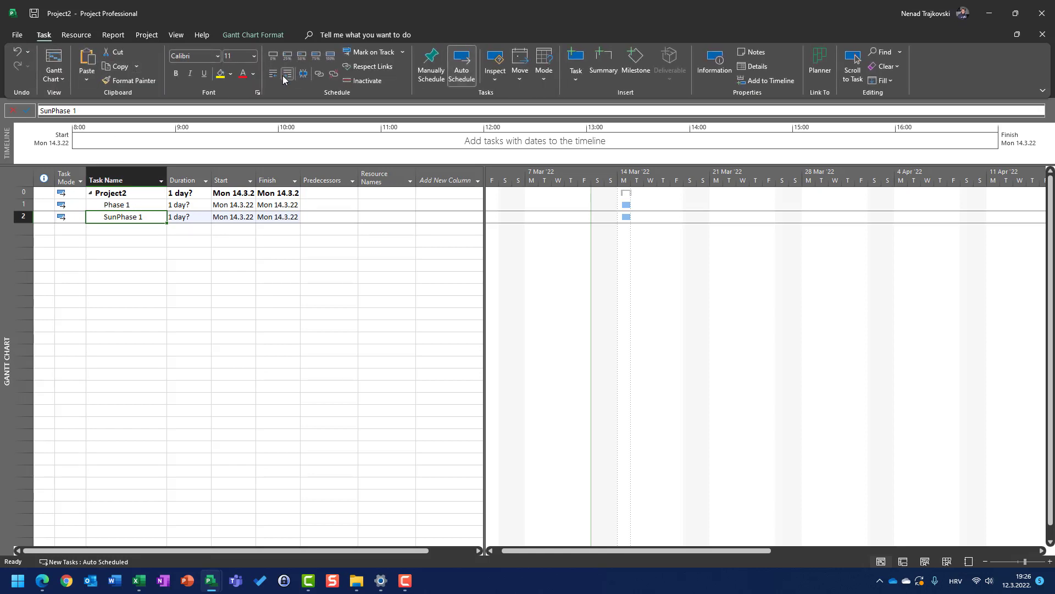
click(284, 74)
click(143, 228)
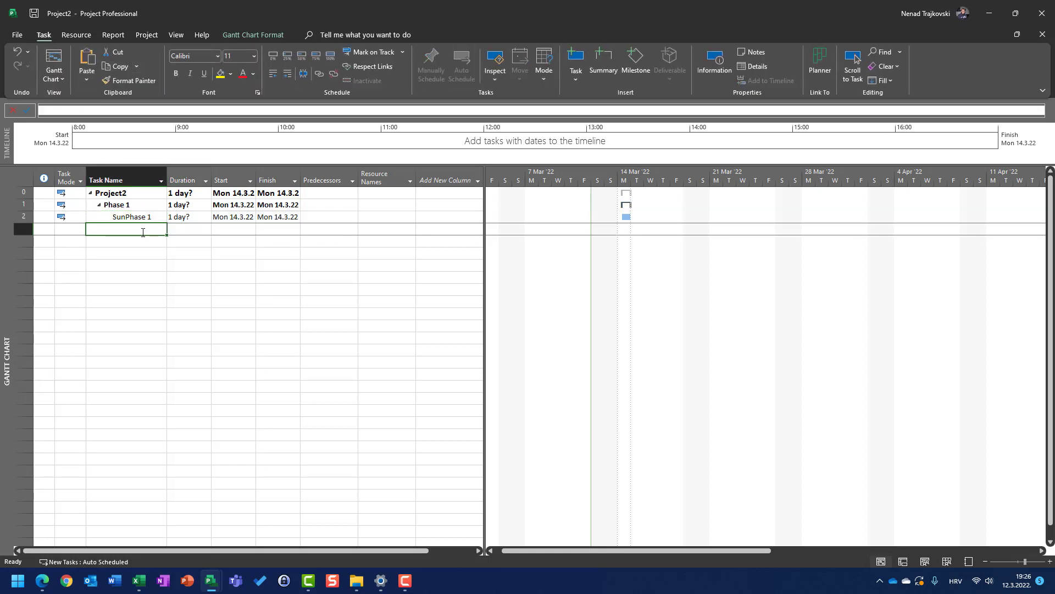
Correct the name of the subtask under Phase 1 to SubPhase 1.
click(121, 217)
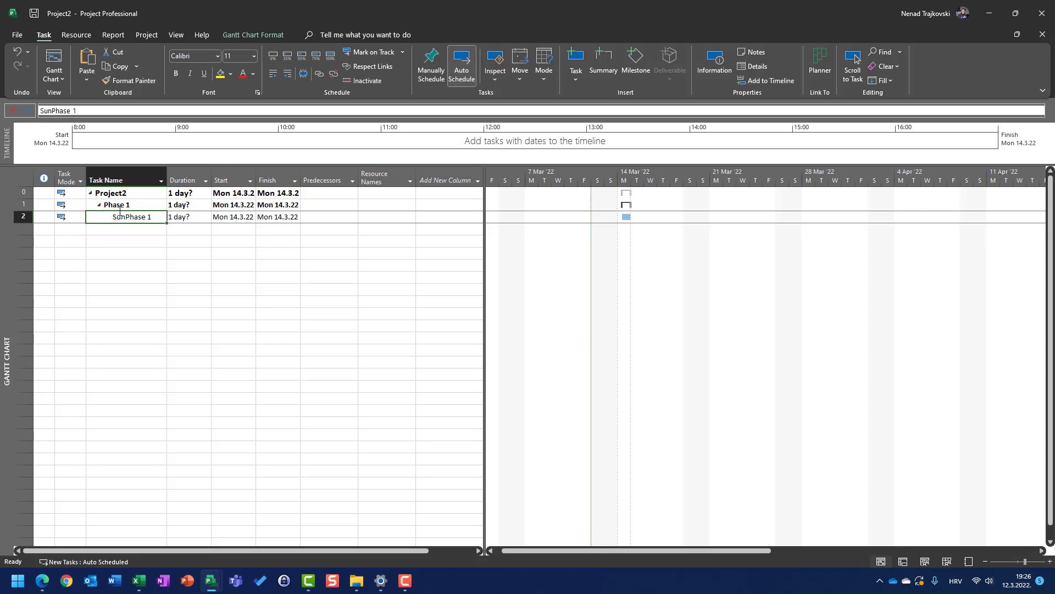
click(120, 213)
key(Delete)
text(b)
key(Return)
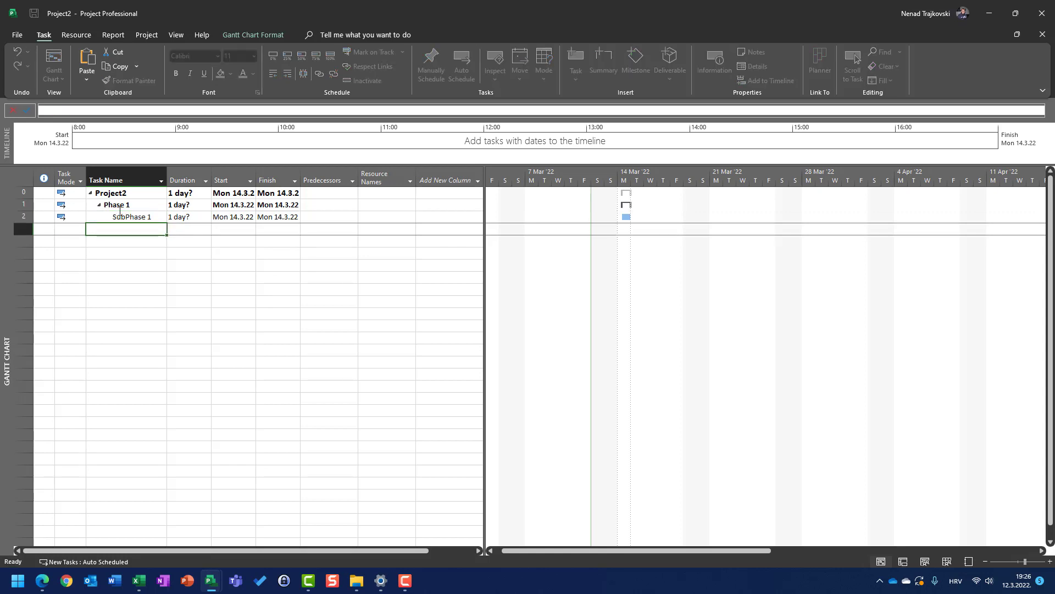
Add three tasks named Task 1, Task 2 and Task 3 below SubPhase 1.
text(Task 1)
key(Return)
text(Task 2)
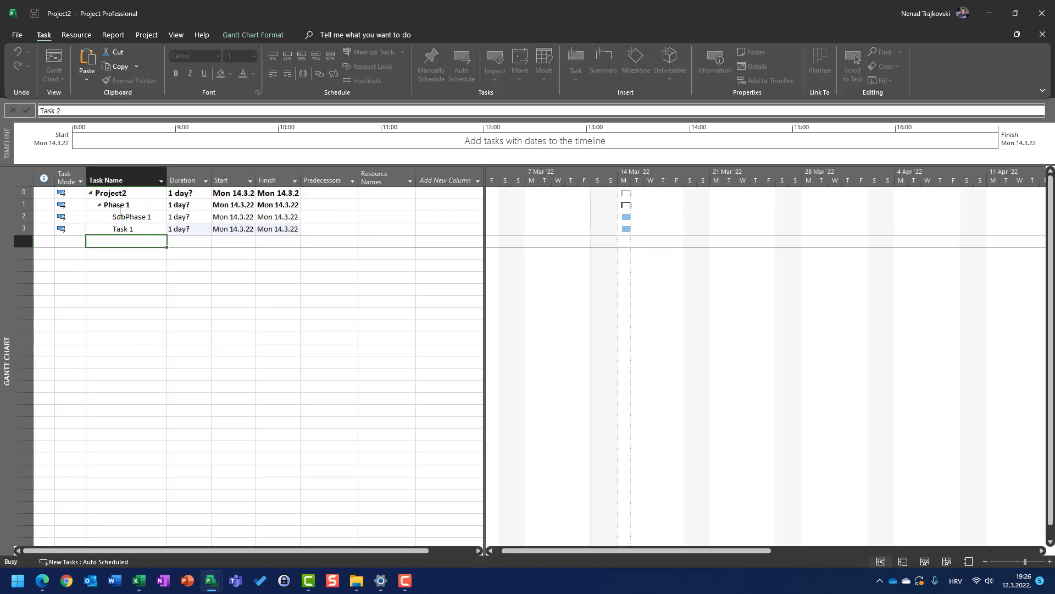
key(Return)
text(Task )
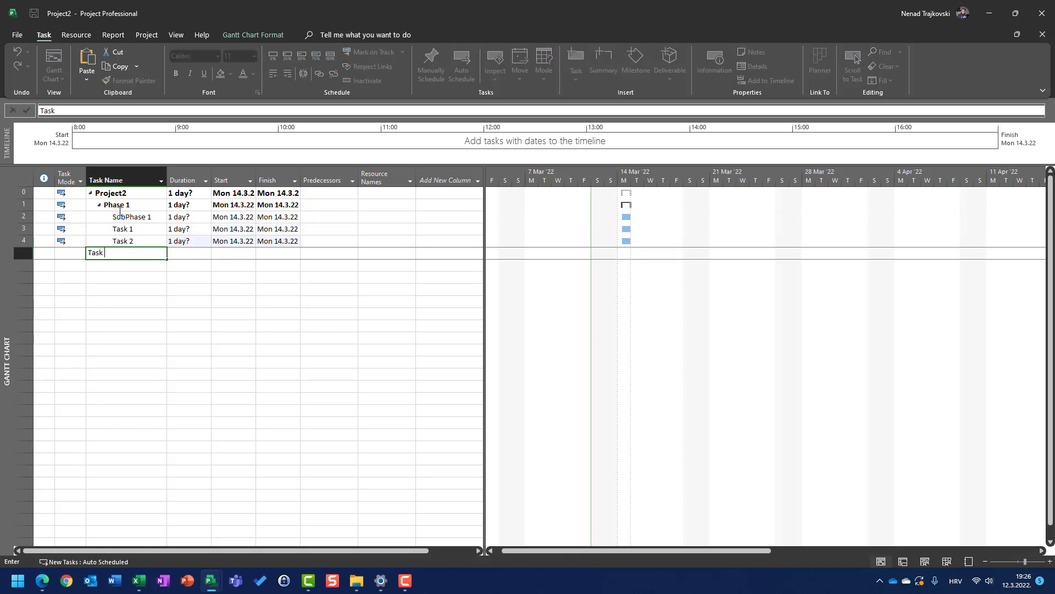
text(3)
key(Return)
Indent Task 1, Task 2 and Task 3 one level so they become subtasks of SubPhase 1.
key(Up)
key(Up)
key(Up)
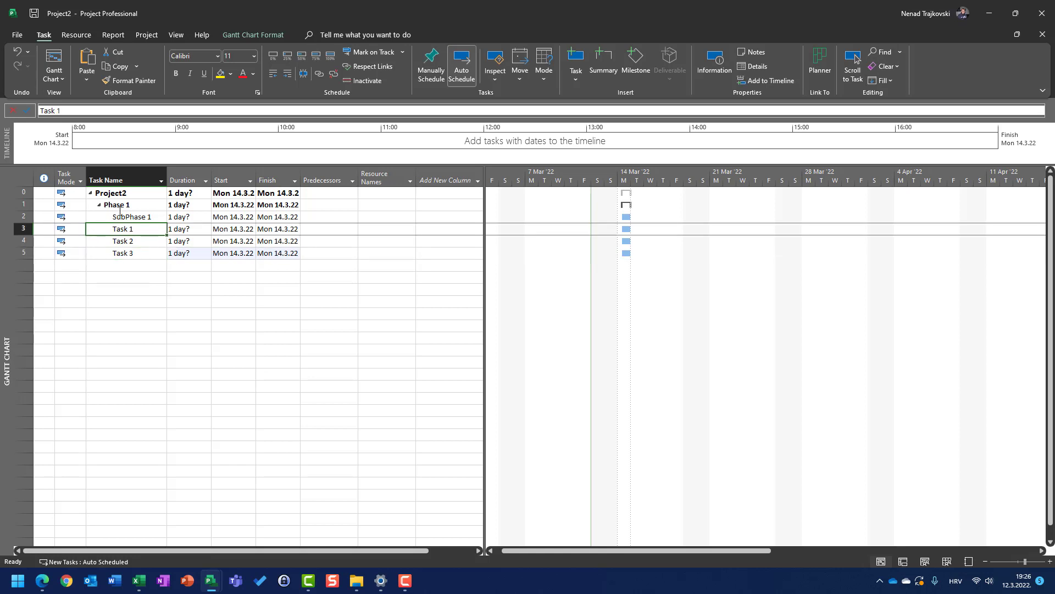
key(shift+Down)
key(shift+Down)
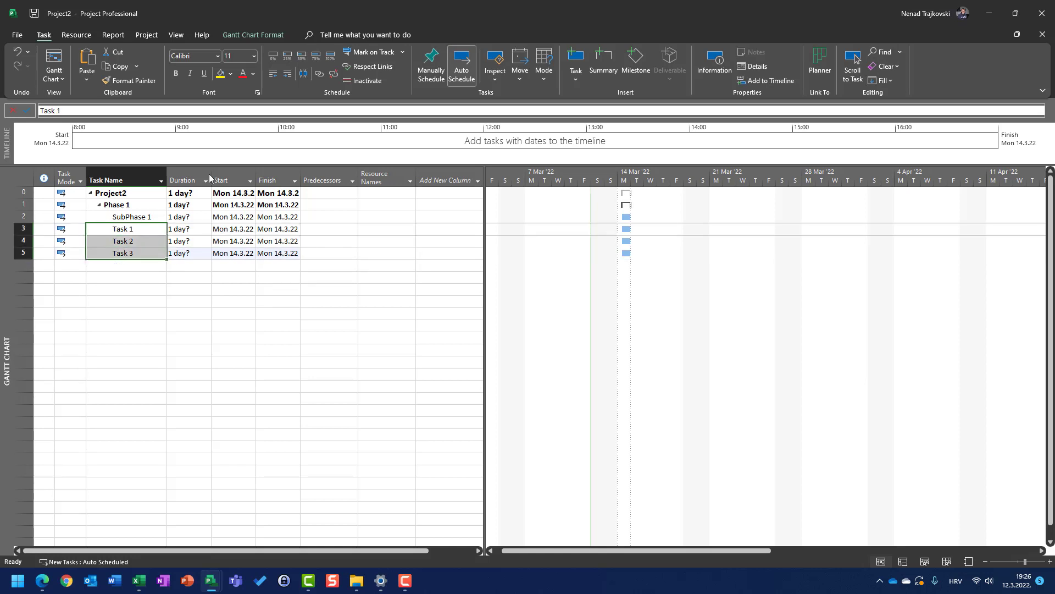
click(287, 74)
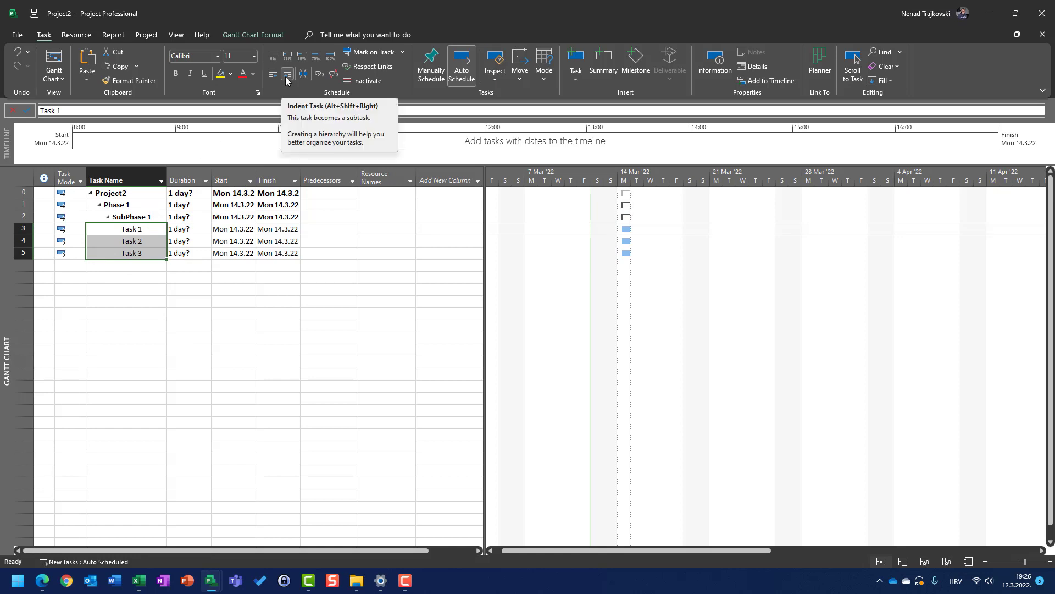
Add a milestone named Subhase1 Done with a duration of 0 days below Task 3.
click(133, 264)
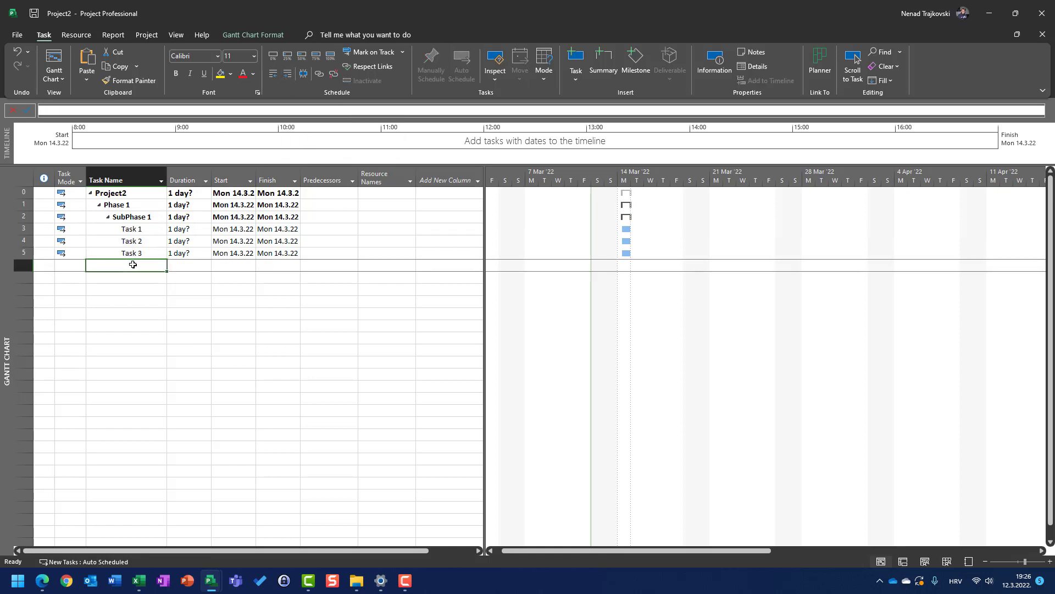
text(Sub)
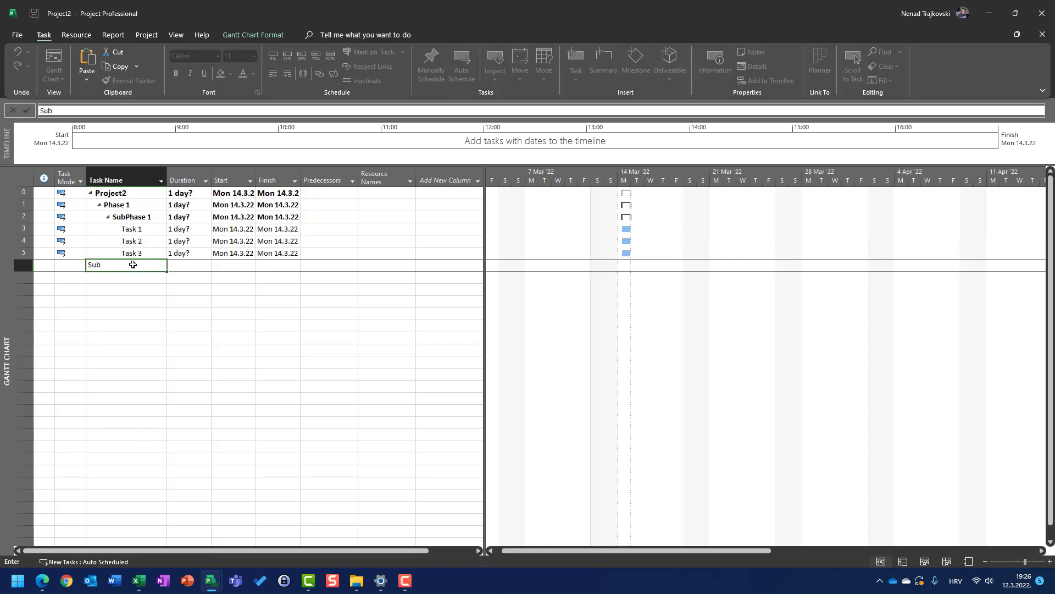
text(Phase1 Done)
key(Tab)
text(0)
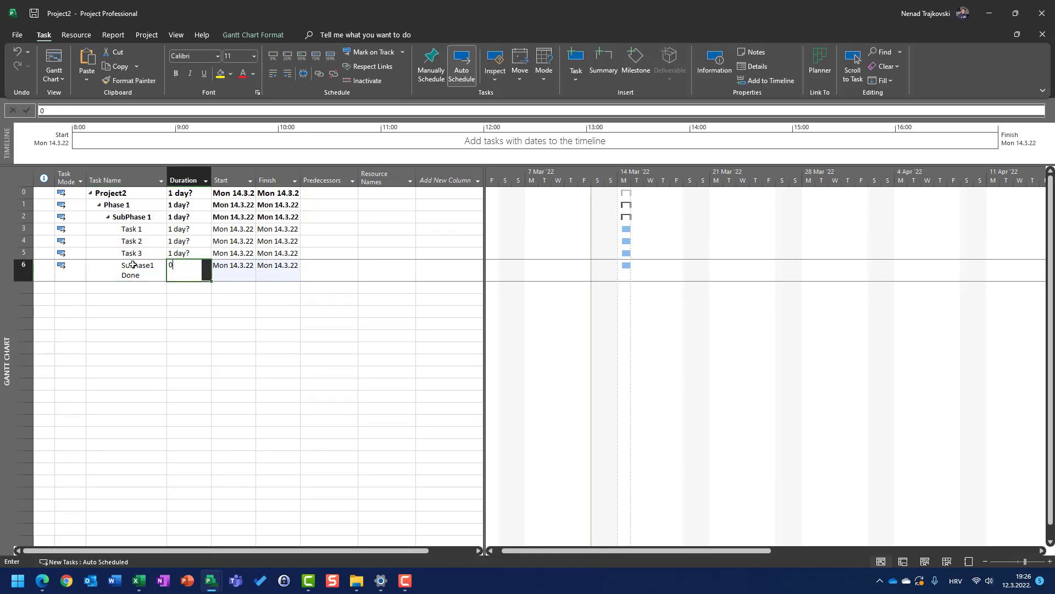
key(Return)
key(Left)
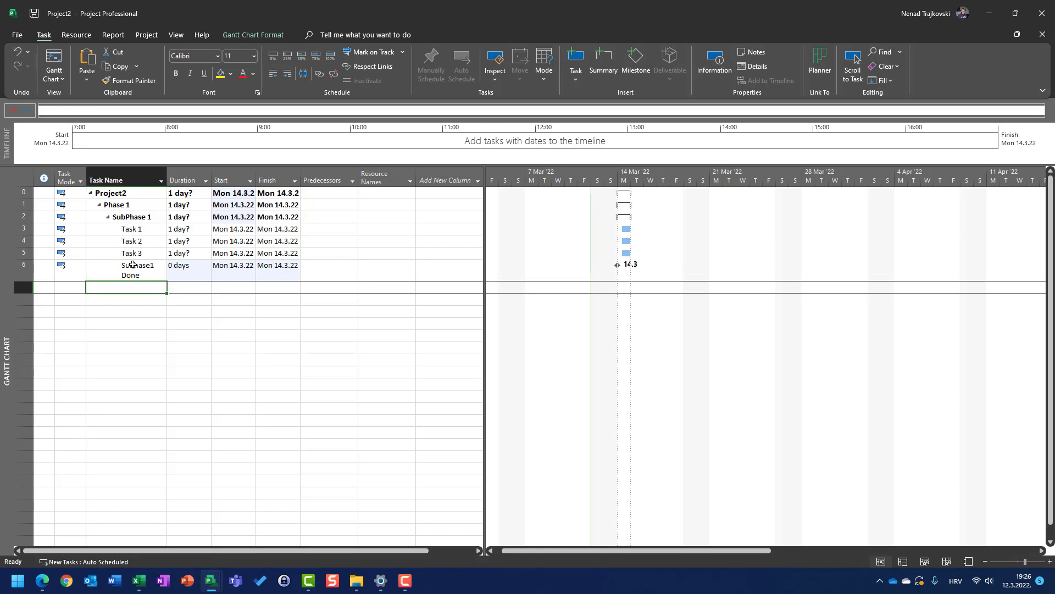
Add a task named Subphase2 below the milestone and outdent it one level to match SubPhase 1.
text(Subphas)
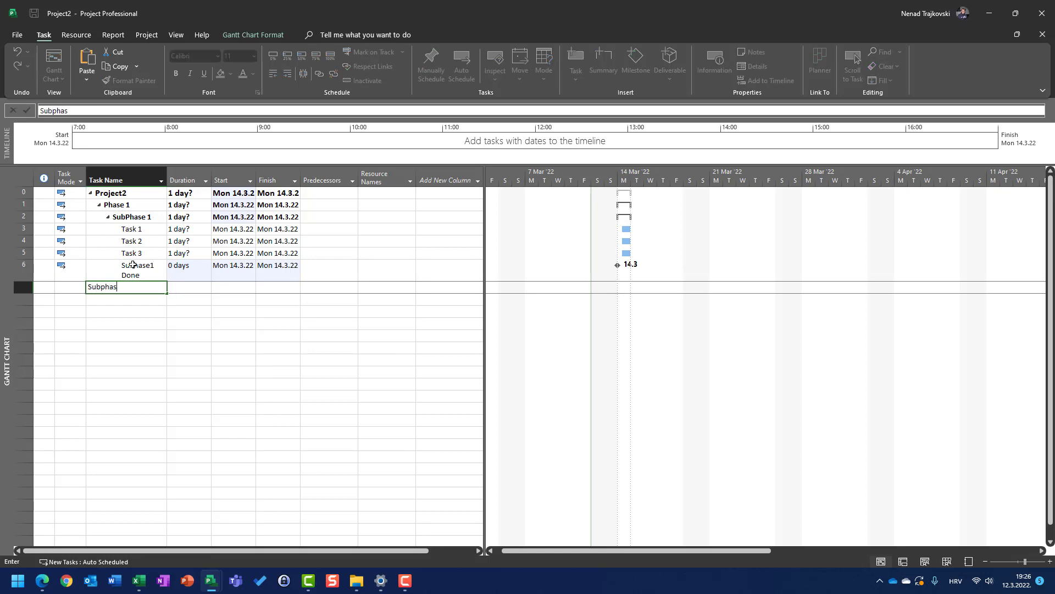
text(e2)
key(Return)
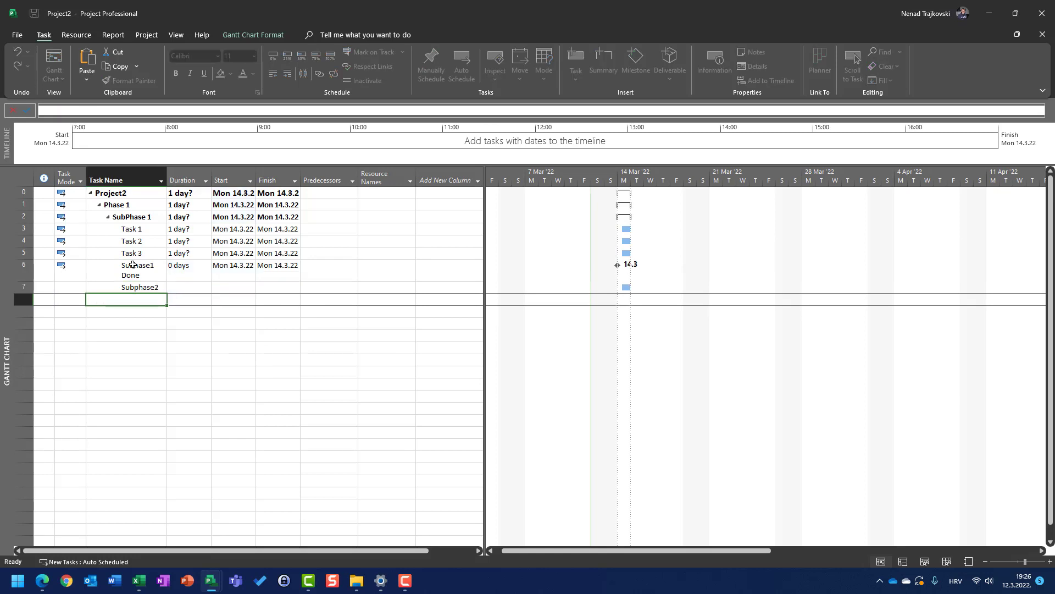
key(Up)
key(Up)
key(Up)
key(Down)
key(Down)
key(Down)
key(Up)
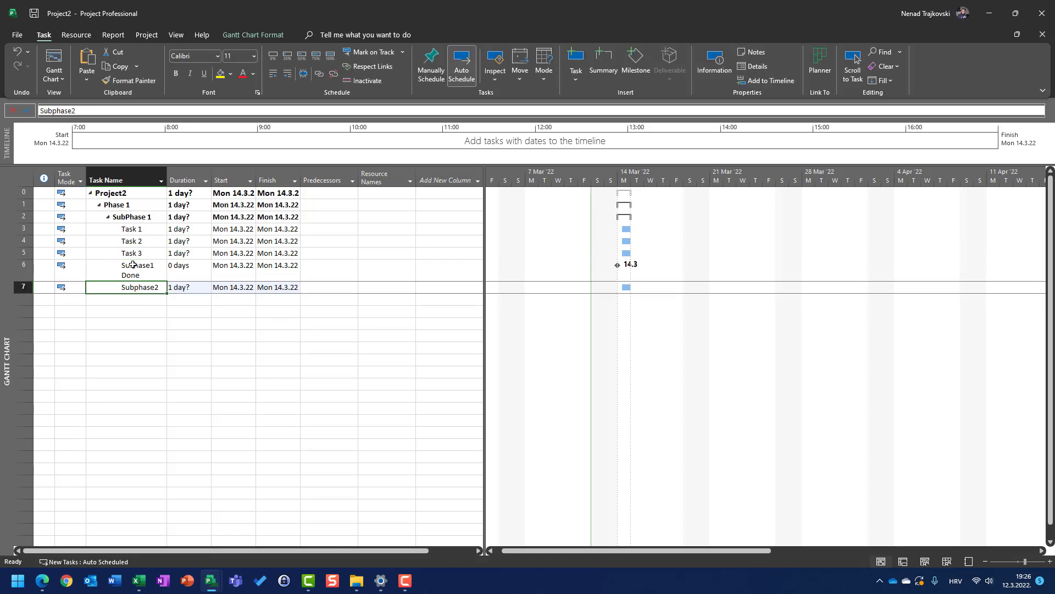
click(272, 76)
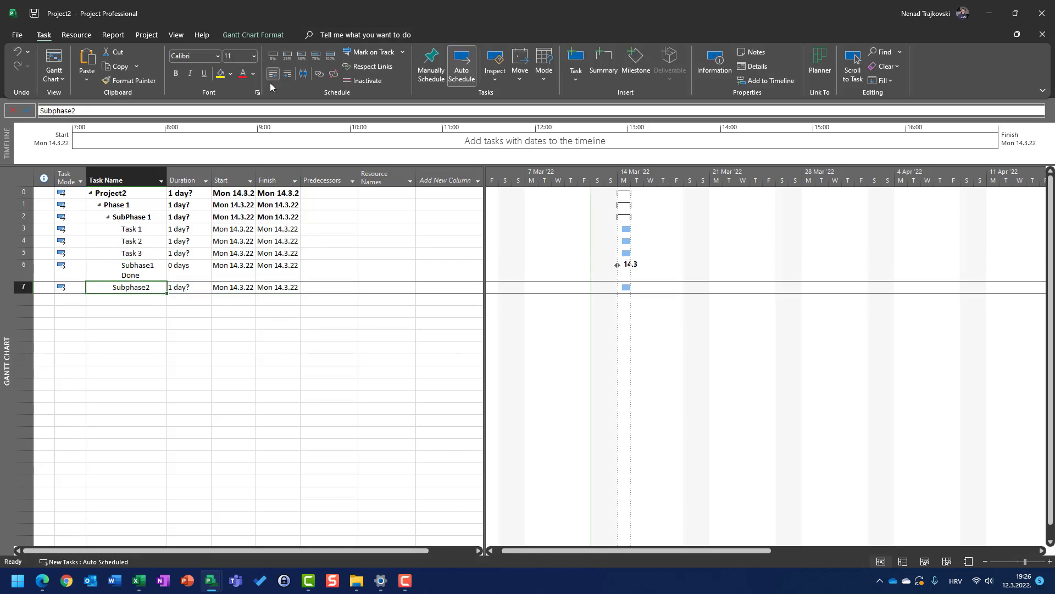
Add three tasks named Task 4, Task 5 and Subphase2 Done below Subphase2.
click(125, 298)
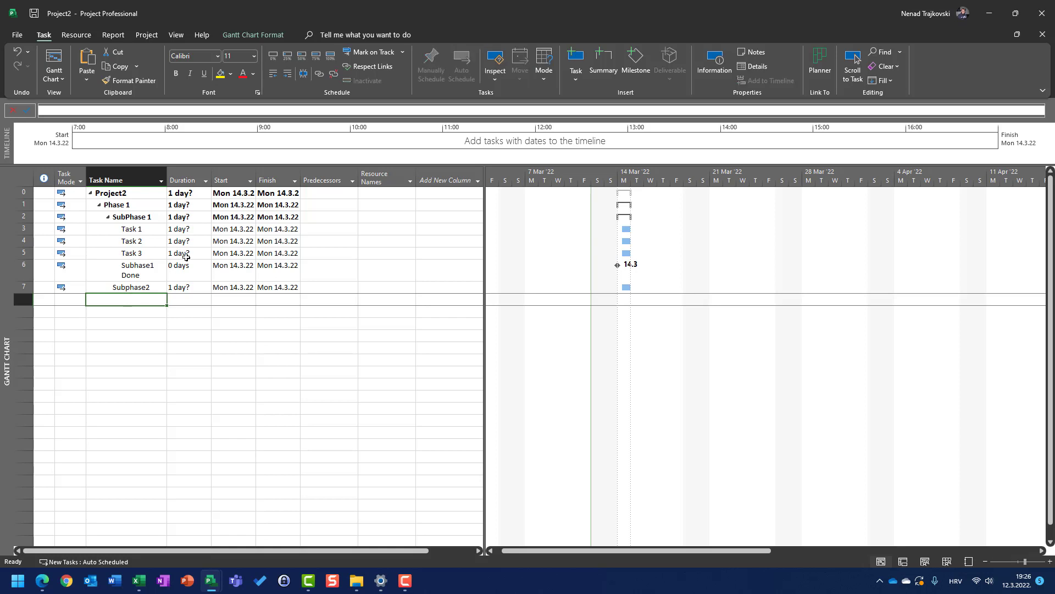
text(Tas)
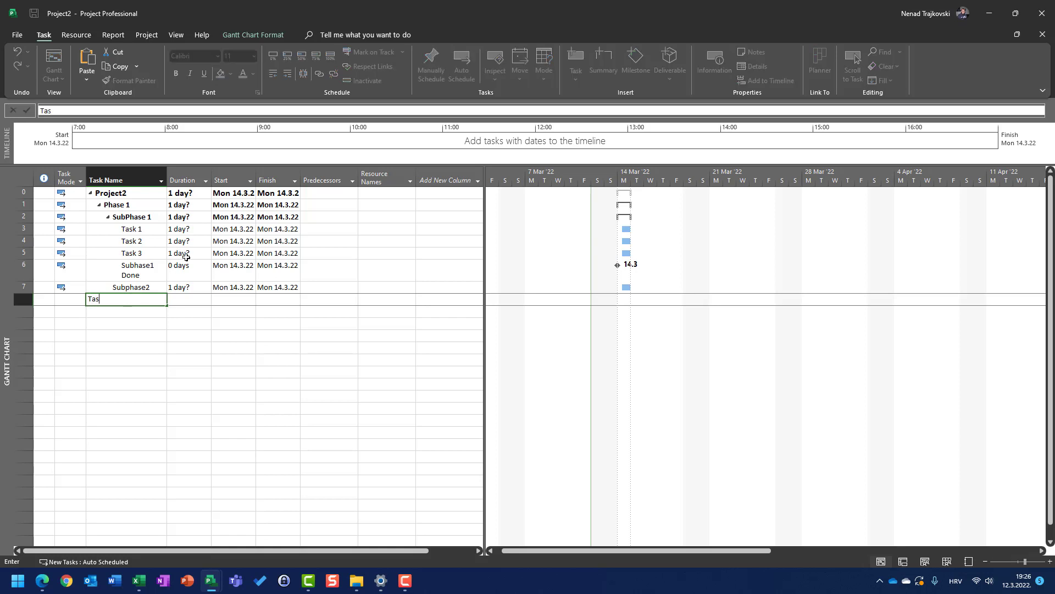
text(k 4)
key(Return)
text(Task 5)
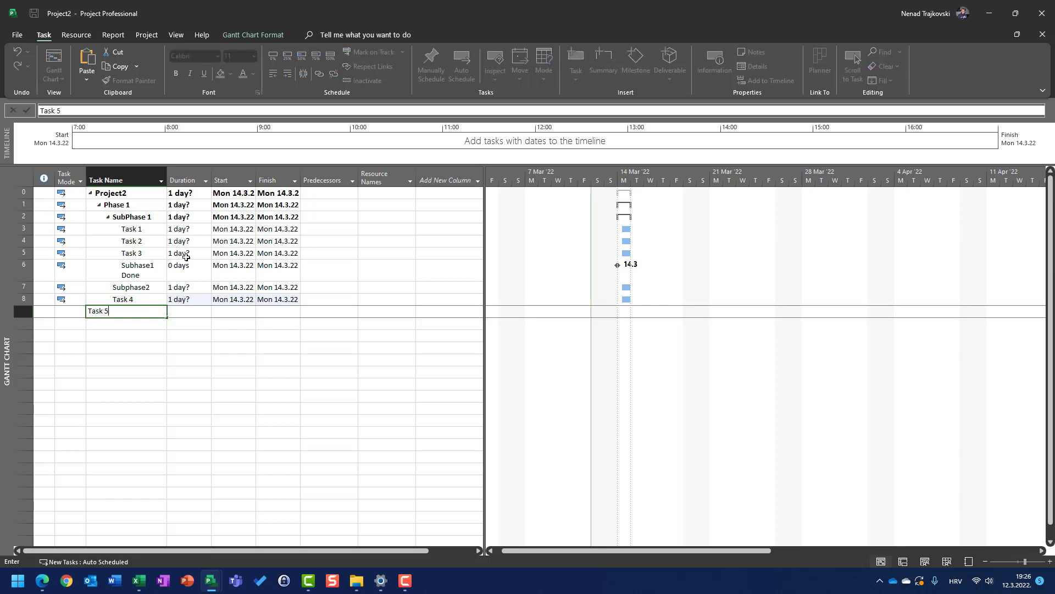
key(Return)
text(S)
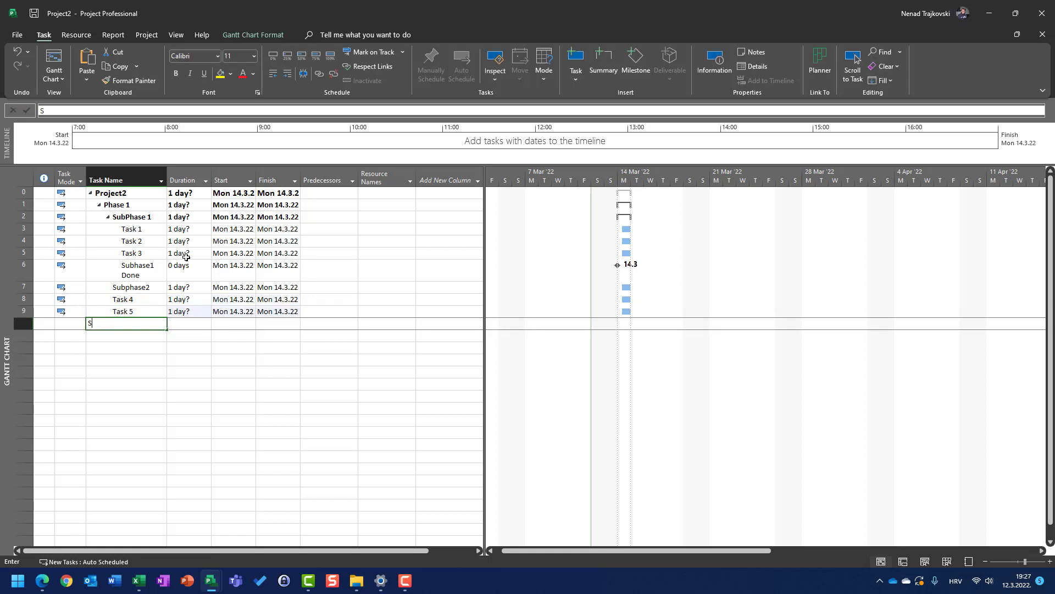
text(ubp)
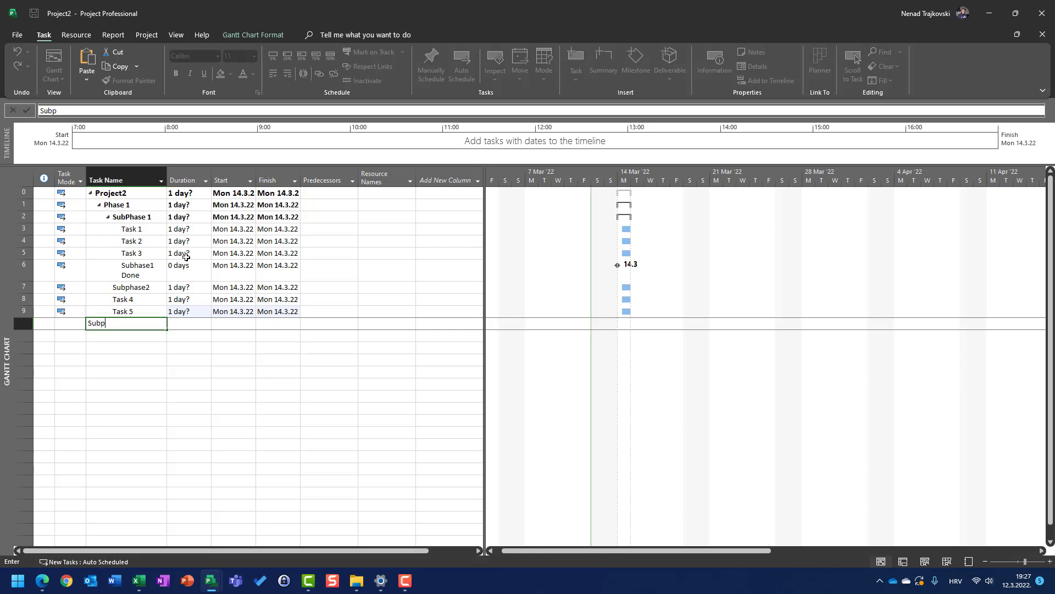
text(hase)
key(Return)
Correct the misspelled name of the milestone below Task 3 to Subphase1 Done.
key(Up)
key(Up)
key(Up)
key(Up)
key(Up)
key(F2)
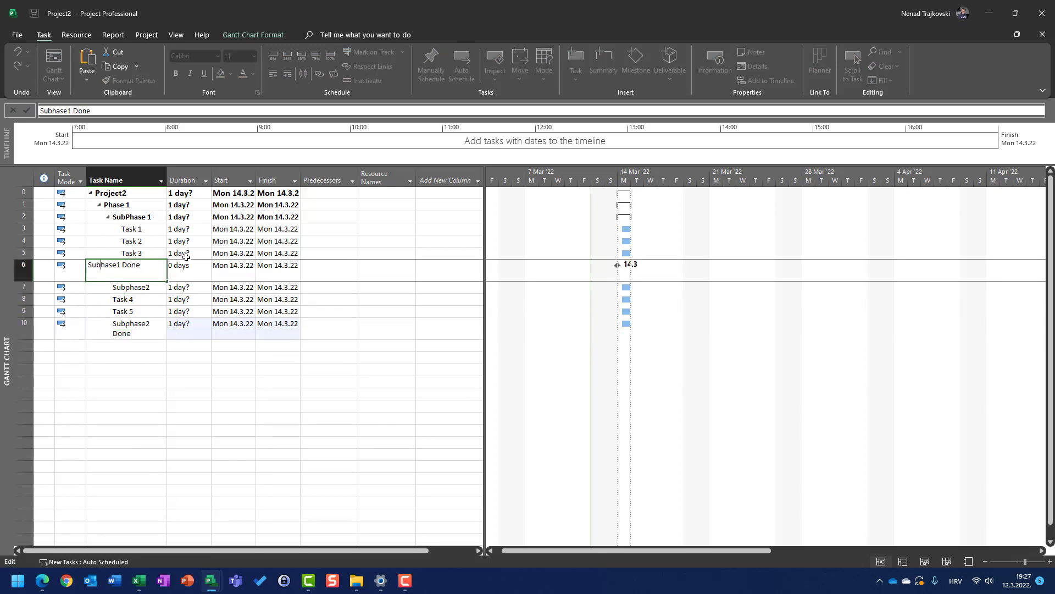
text(p)
key(Return)
Set the duration of Subphase2 Done to 0 days to make it a milestone.
key(Down)
key(Down)
key(Down)
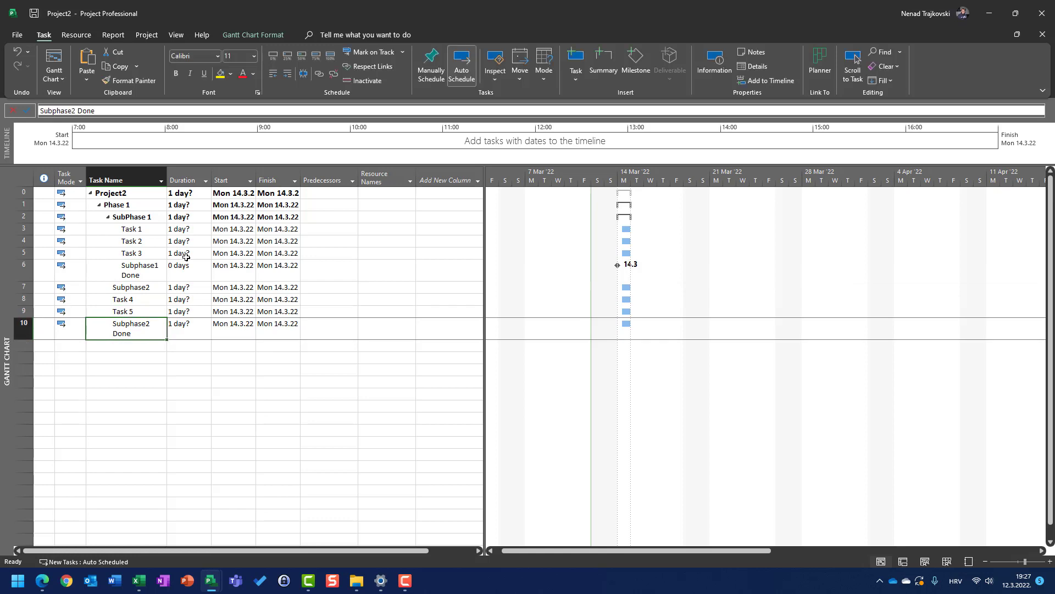
key(Right)
text(0)
key(Return)
Indent Task 4, Task 5 and Subphase2 Done one level so they become subtasks of Subphase2.
key(Up)
key(Up)
key(Left)
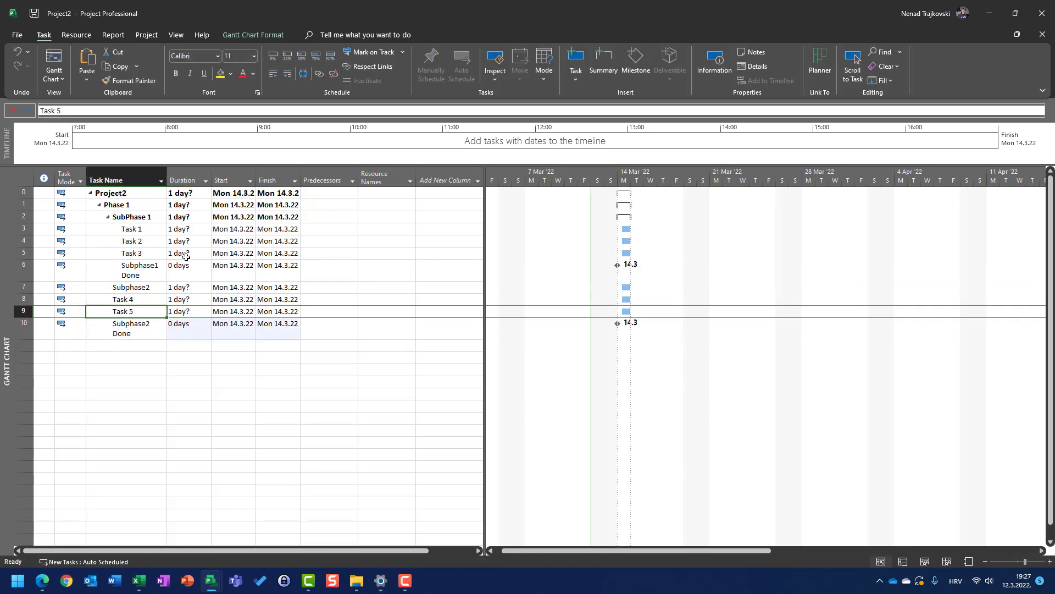
key(Left)
key(Right)
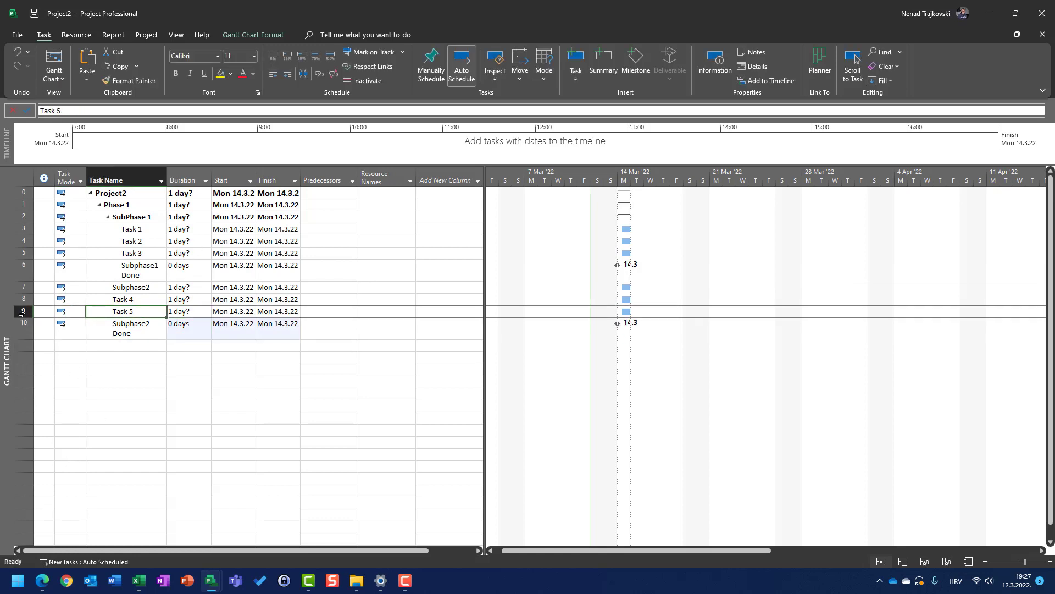
drag(25, 301, 27, 330)
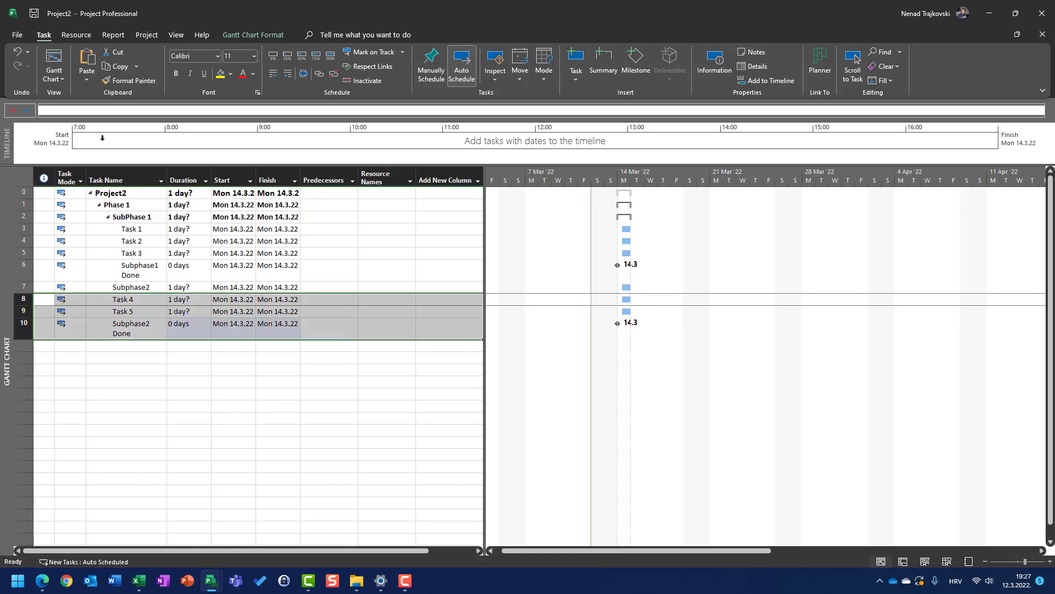
click(287, 73)
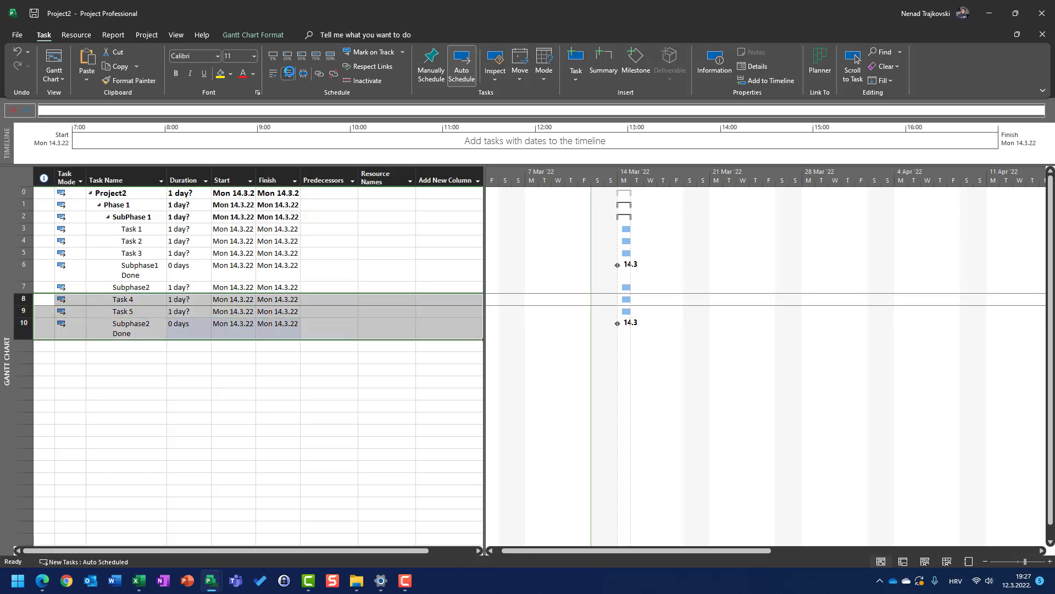
Add a task named Phase 1 Done below Subphase2 Done and outdent it to the subphase level.
click(122, 346)
text(Ph)
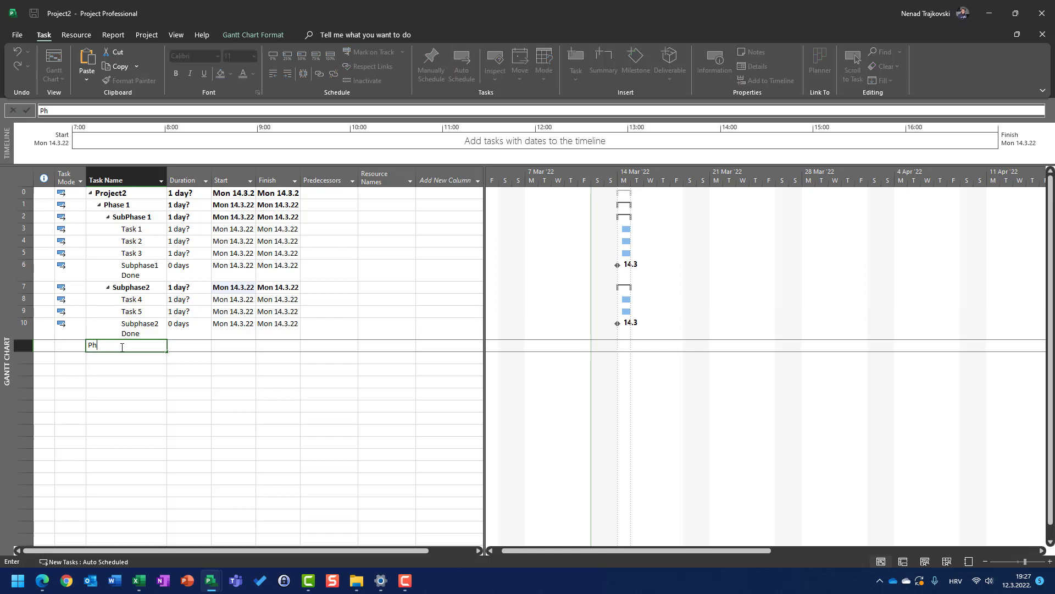
text(ase 1 Done)
key(Return)
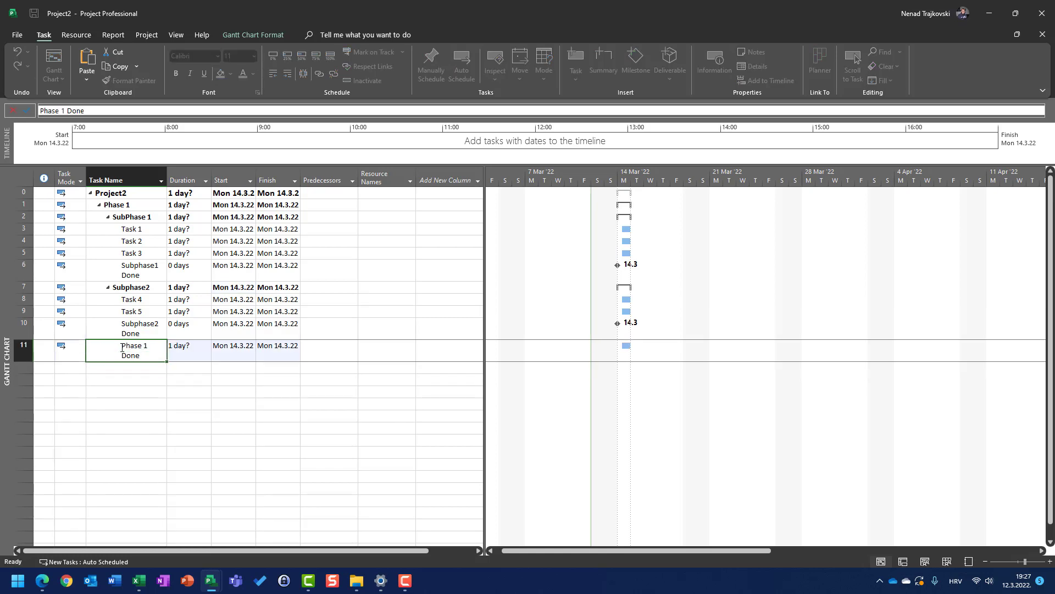
click(273, 74)
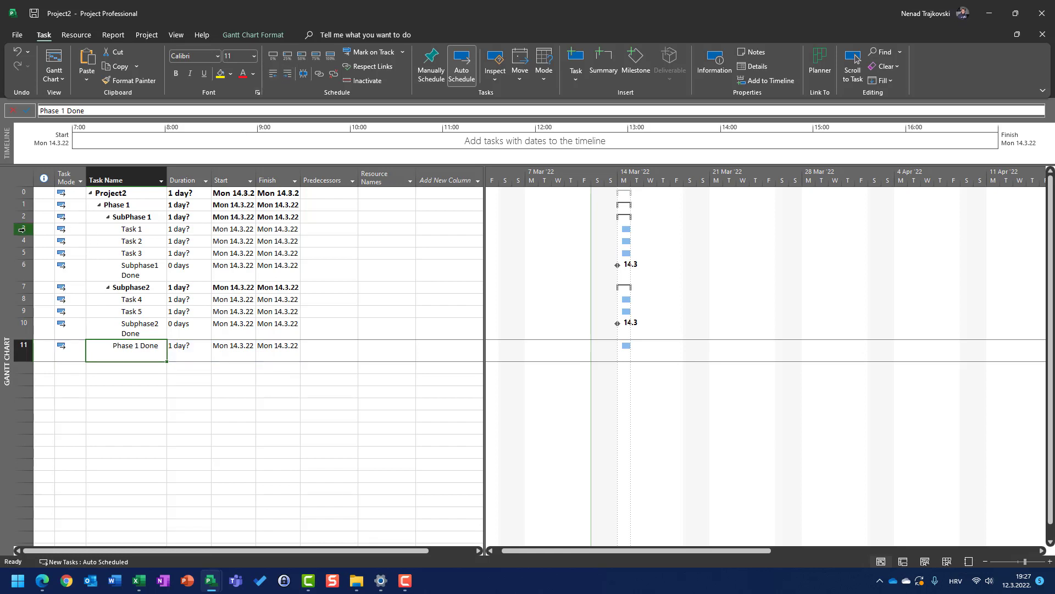
Link Task 1 through Subphase1 Done in sequence, and give Task 4, Task 5 and Subphase2 Done the predecessors 6, 8 and 9.
drag(22, 229, 23, 269)
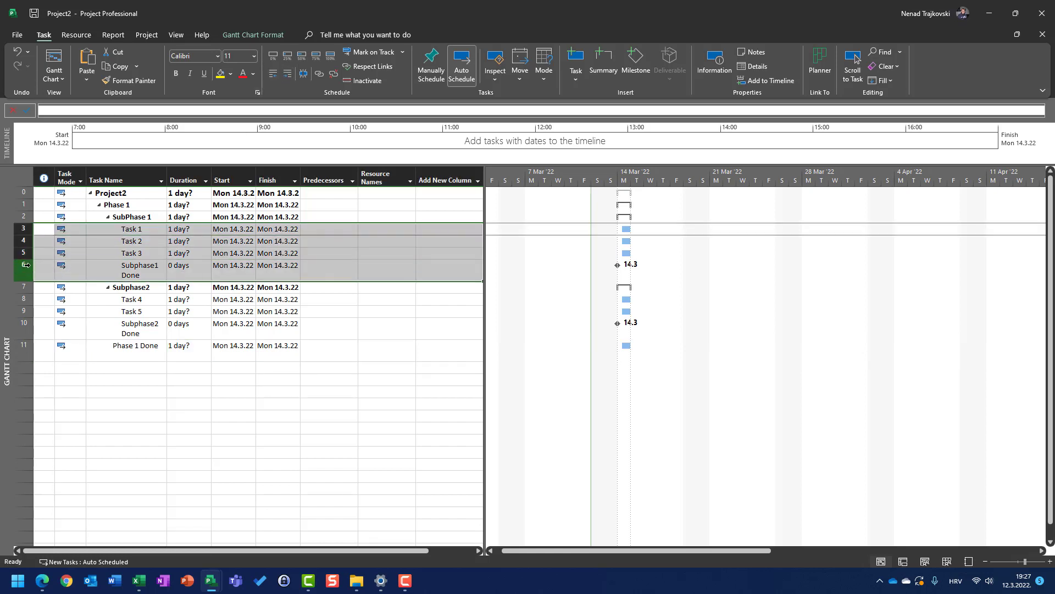
click(319, 73)
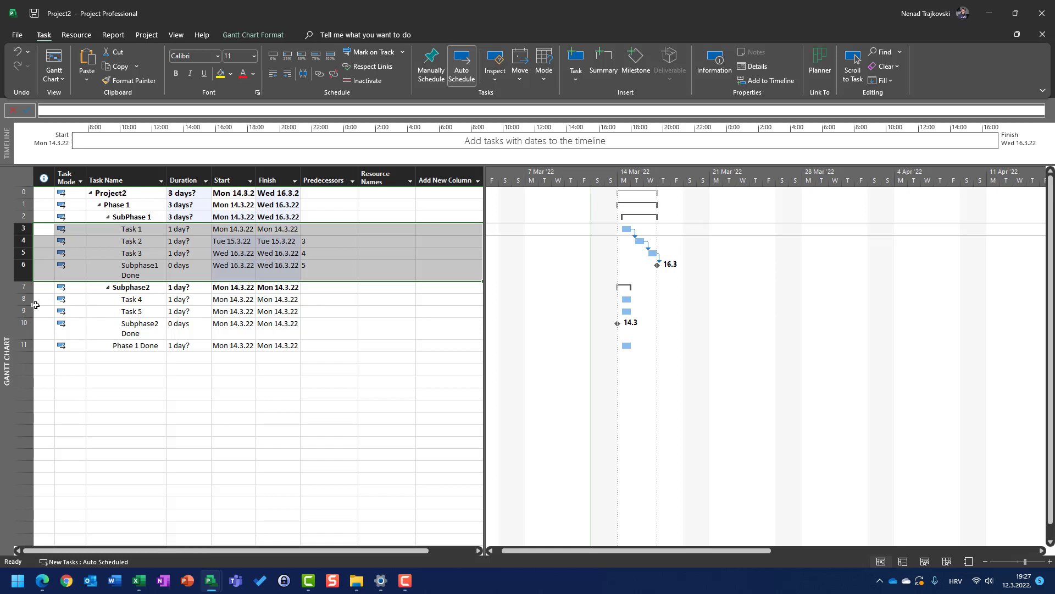
click(328, 300)
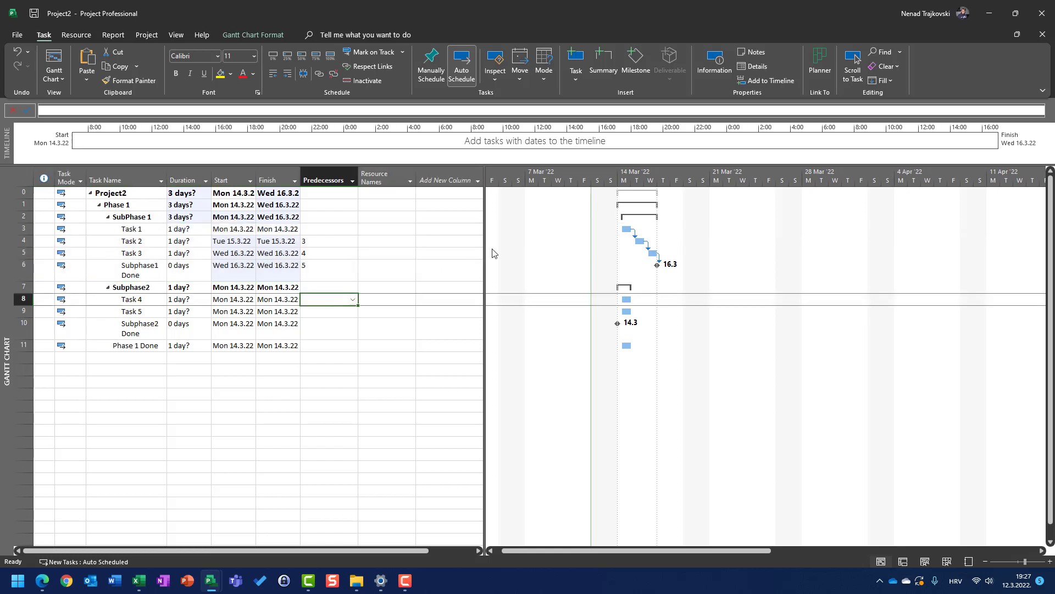
text(6)
key(Return)
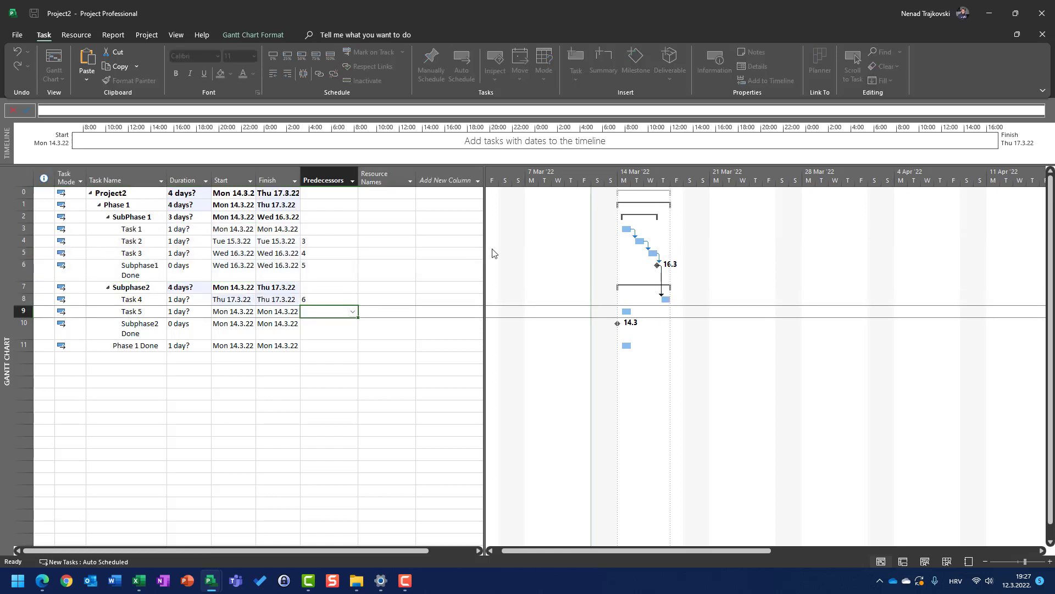
text(8)
key(Return)
text(9)
key(Return)
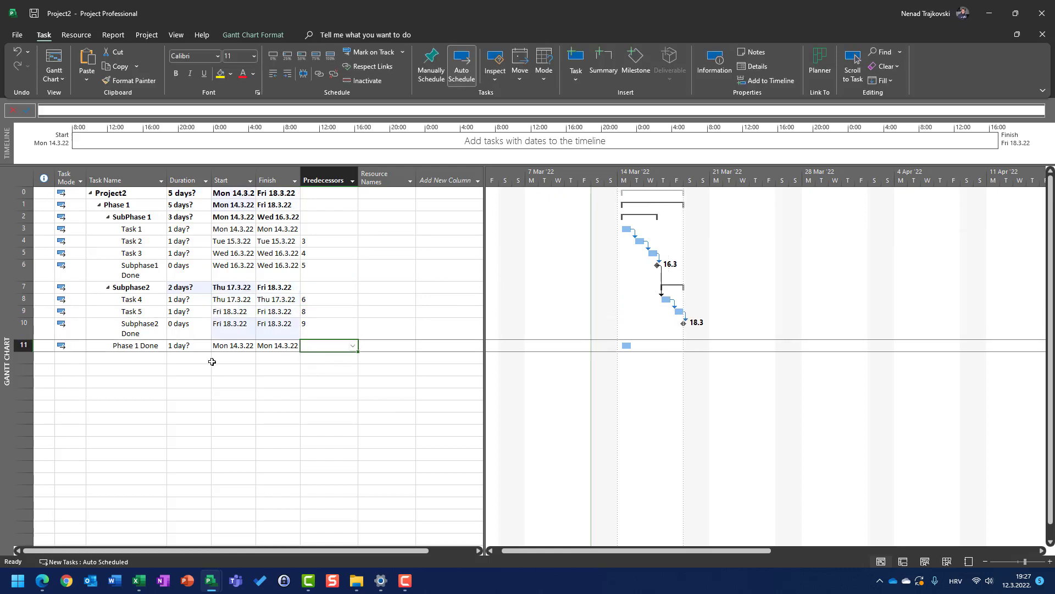
Choose Subphase1 Done and Subphase2 Done as the predecessors of Phase 1 Done.
click(353, 346)
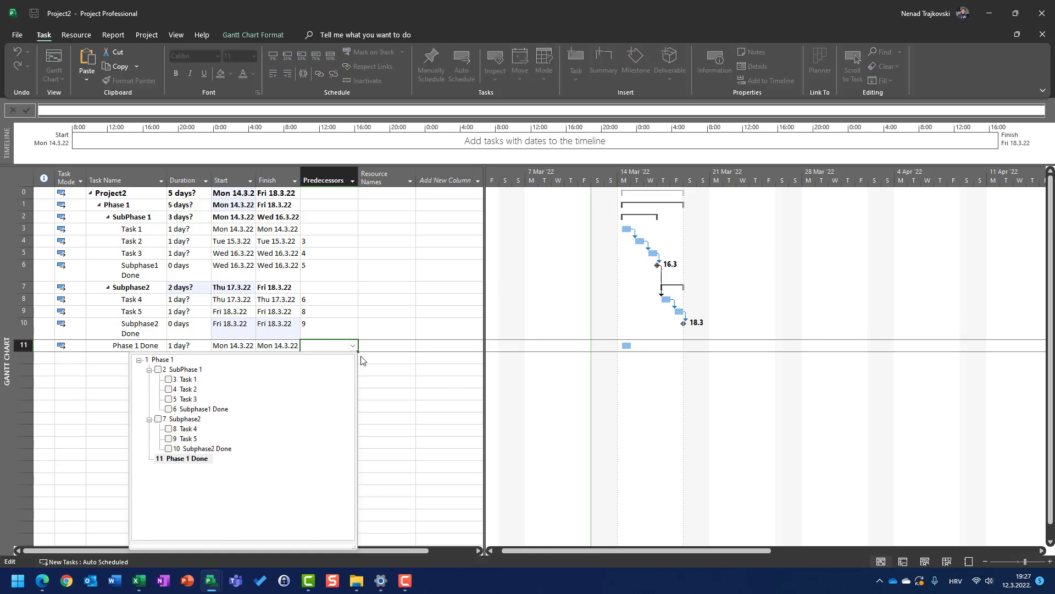
click(169, 409)
click(169, 448)
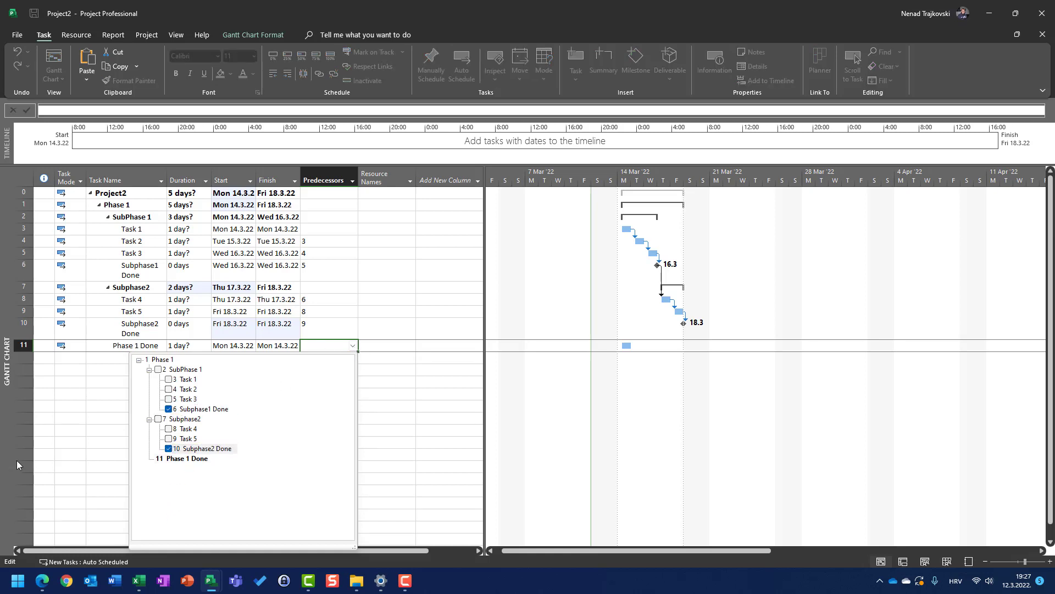
click(80, 453)
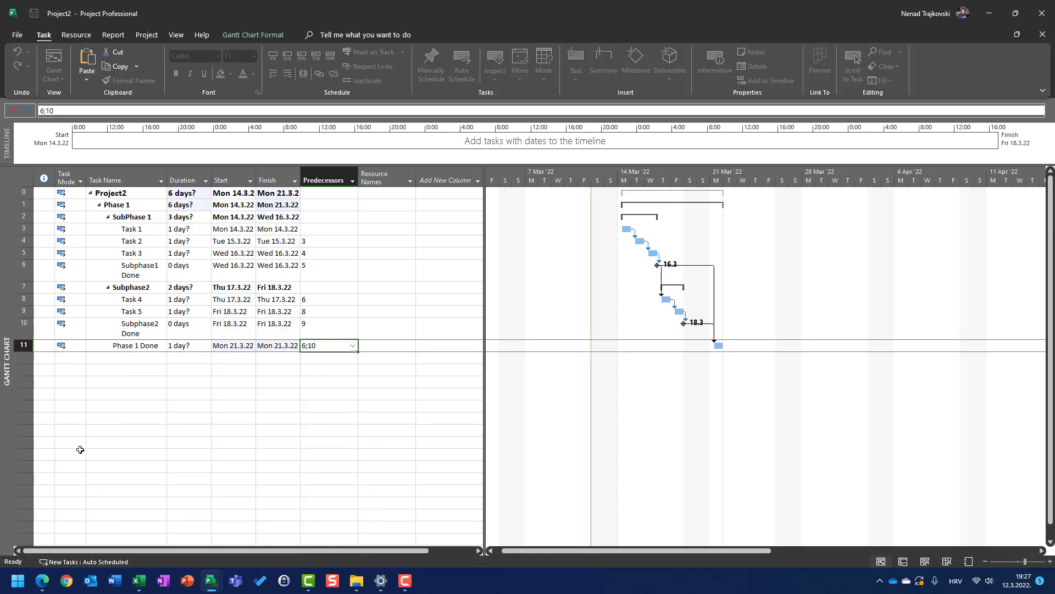
Set the durations of Task 1, Task 2 and Task 3 to 1, 2 and 3 days.
click(182, 230)
text(1)
key(Return)
text(2)
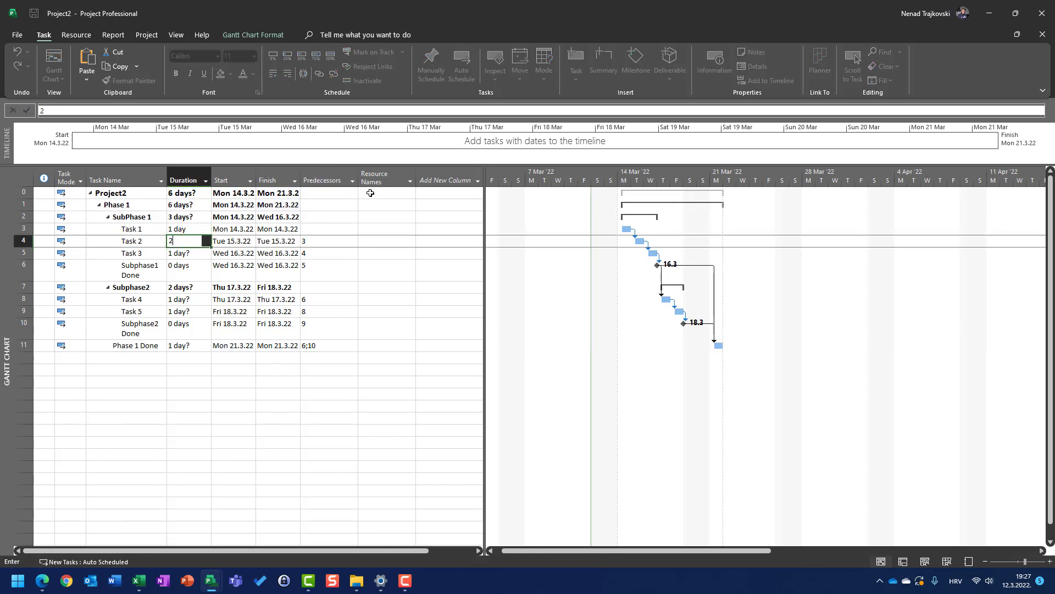
key(Return)
text(3)
key(Return)
Set the durations of Task 4 and Task 5 to 3 and 2 days, and of Phase 1 Done to 0 days.
key(Return)
key(Return)
text(3)
key(Return)
text(2)
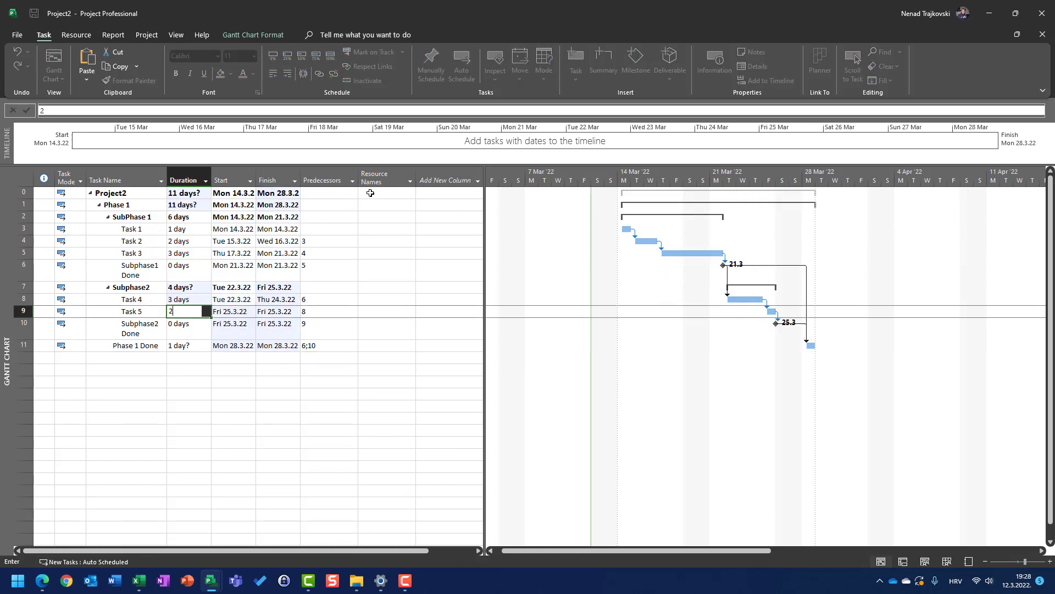
key(Return)
key(Return)
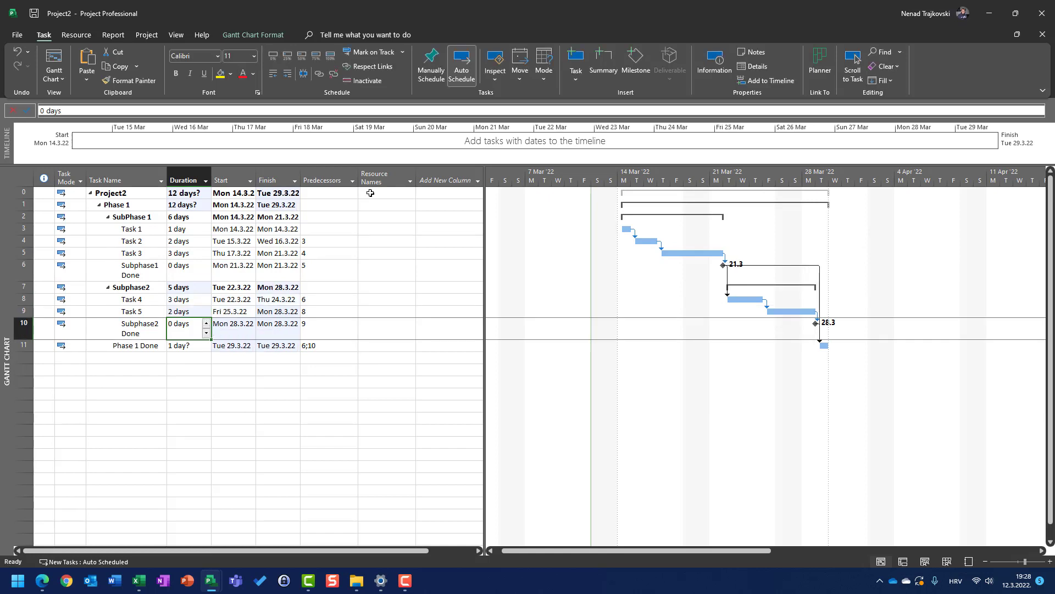
text(0)
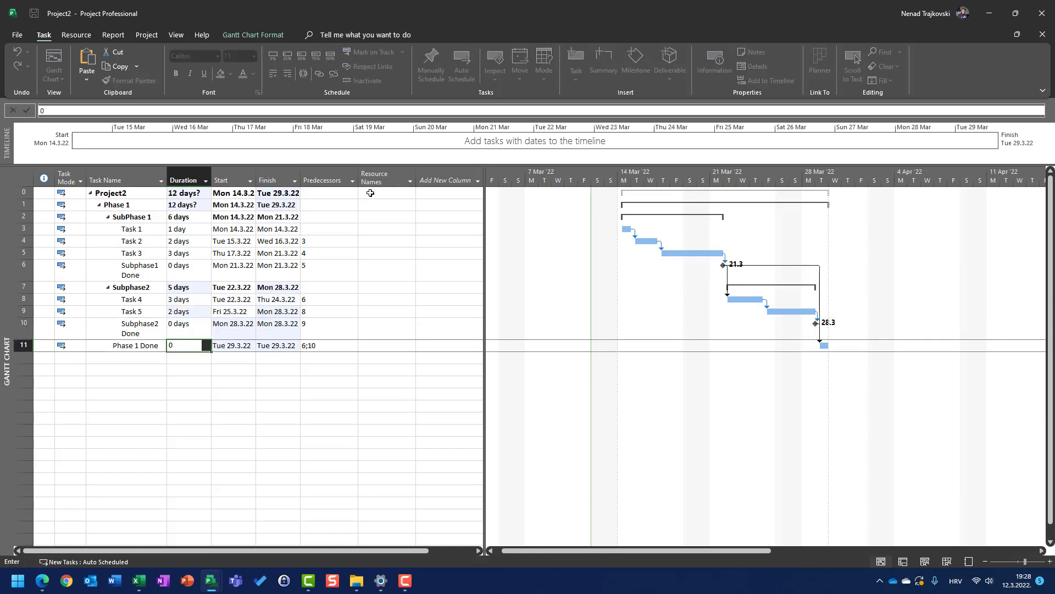
key(Return)
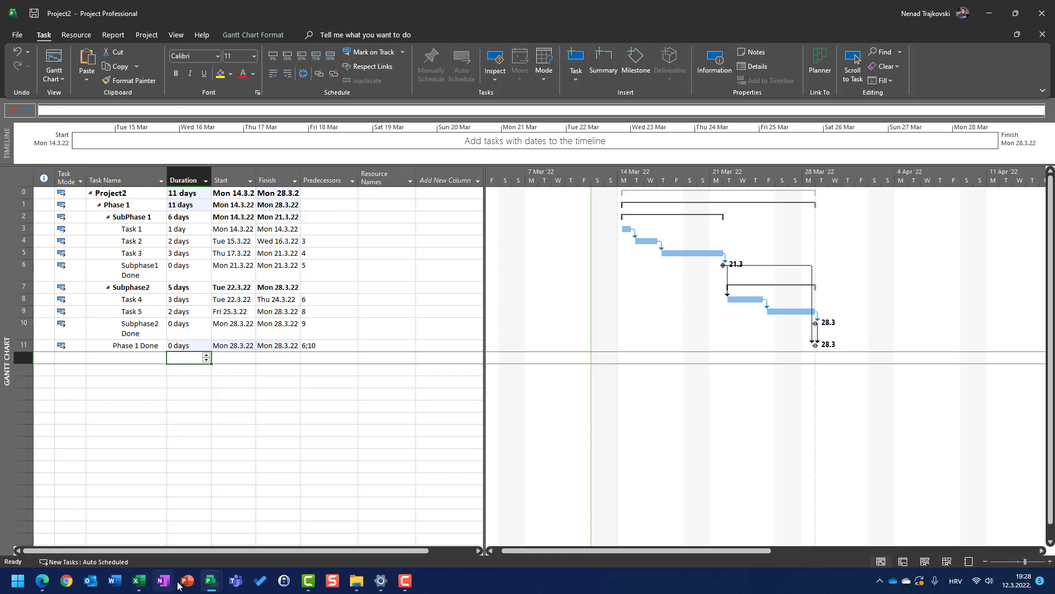
Look over the five-phase schedule in the Project1 file from its first rows and return to Project2.
mouse_move(214, 588)
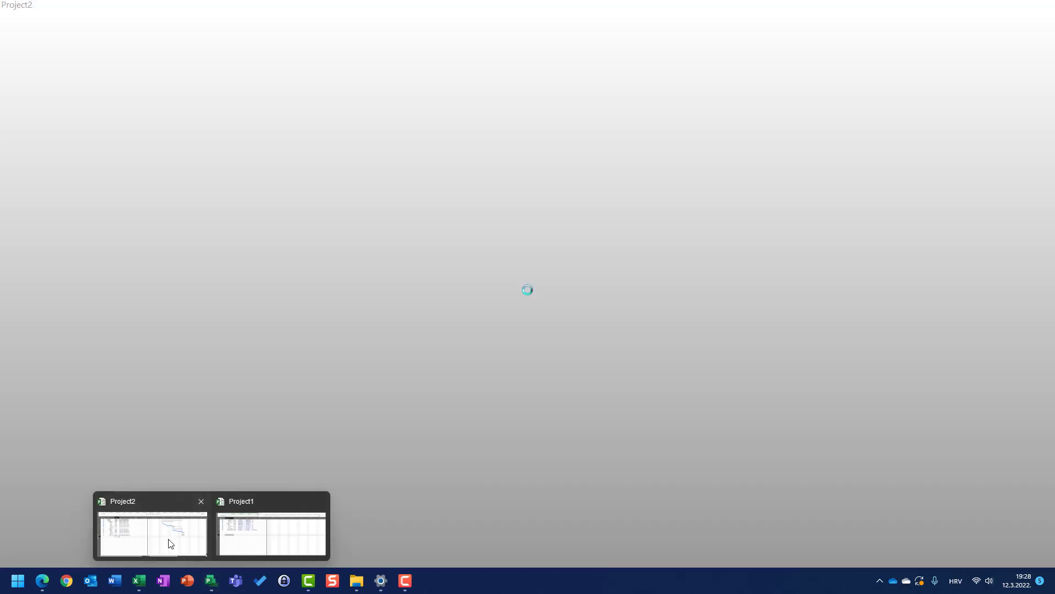
click(169, 543)
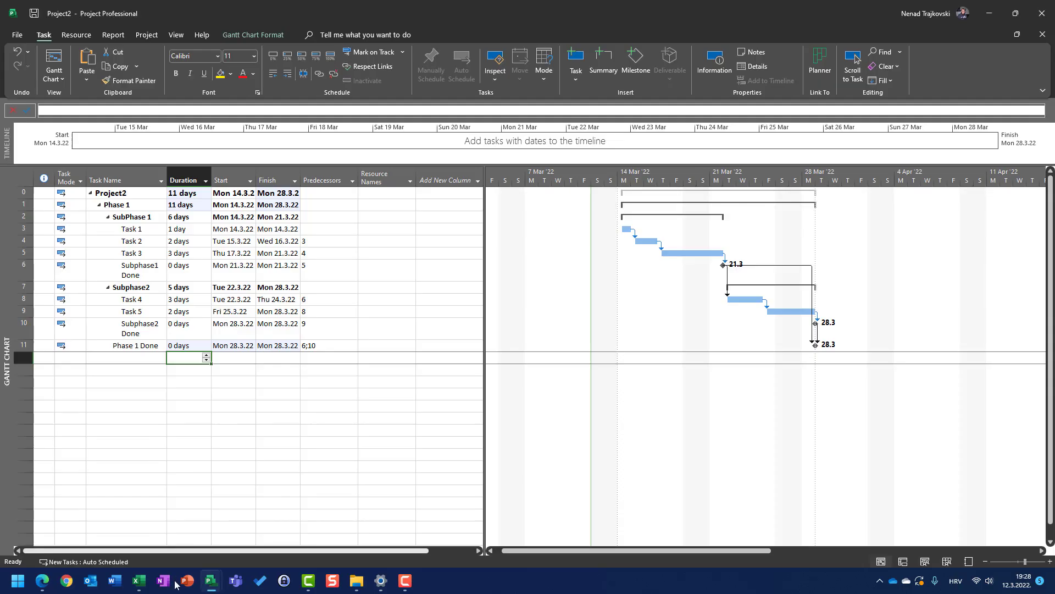
mouse_move(207, 587)
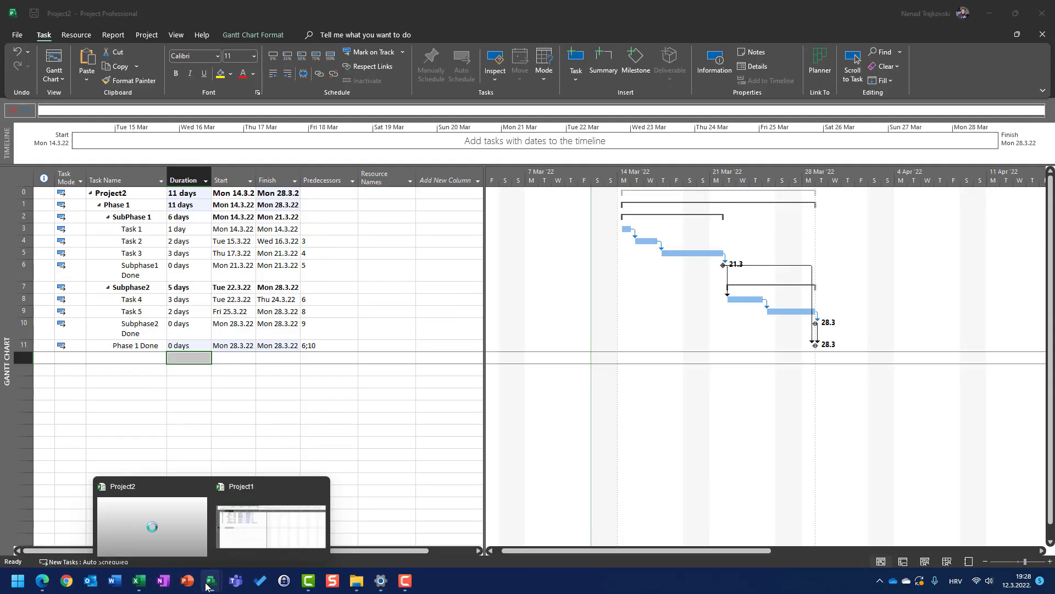
click(262, 528)
scroll(159, 248, up, 3)
scroll(159, 248, up, 4)
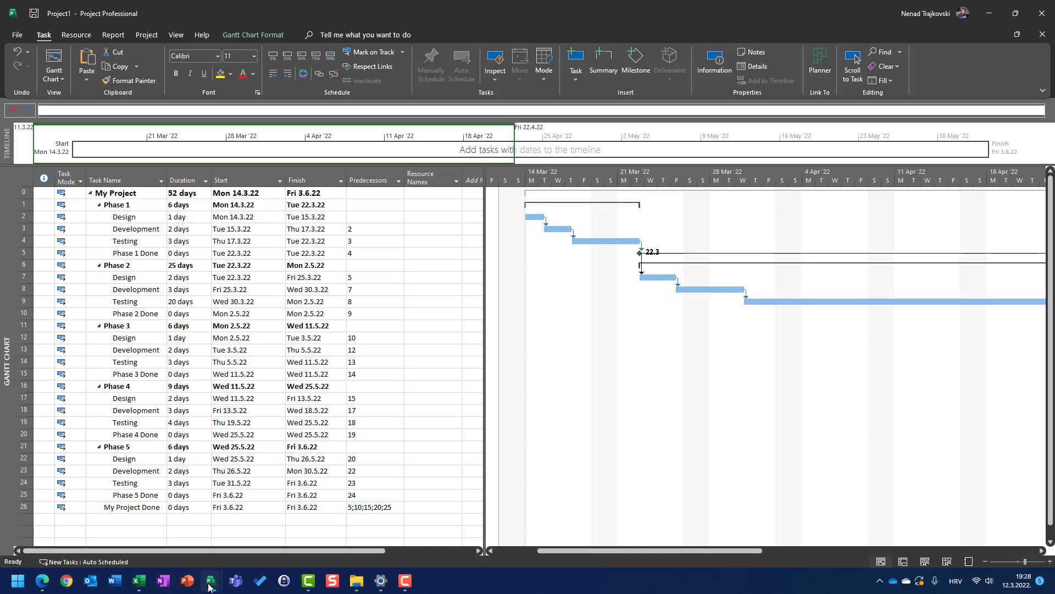
mouse_move(212, 580)
click(149, 525)
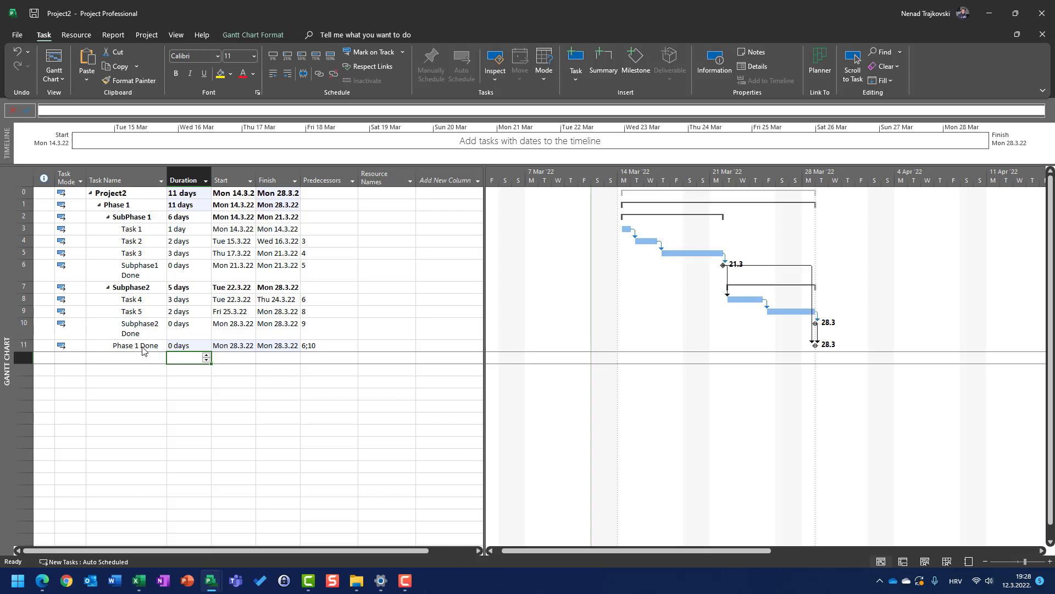
Insert a task named SubsubPhase1 above Task 1 and indent Task 1, Task 2 and Task 3 beneath it.
click(23, 230)
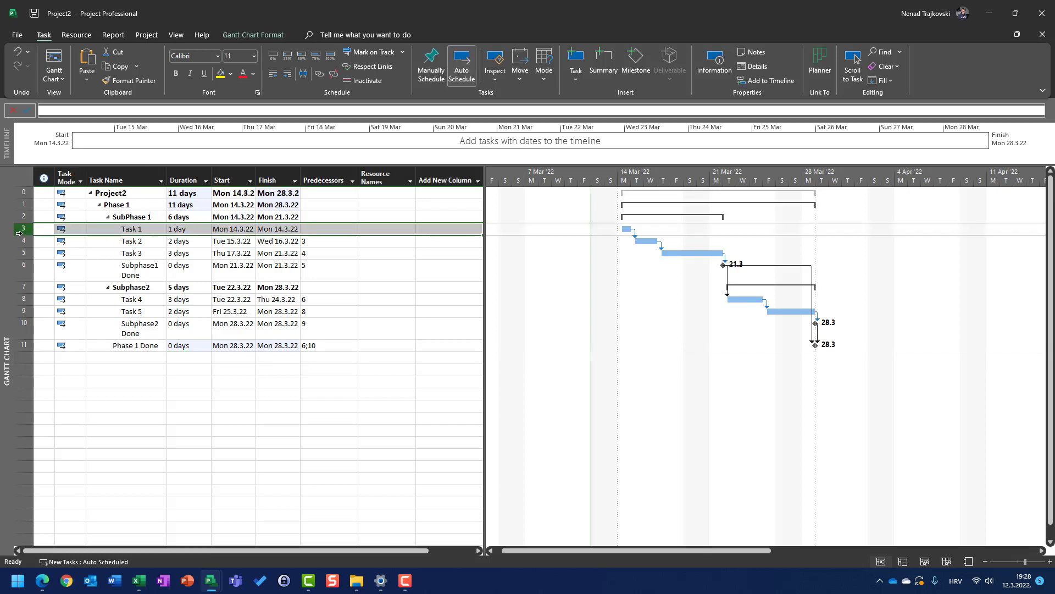
key(Insert)
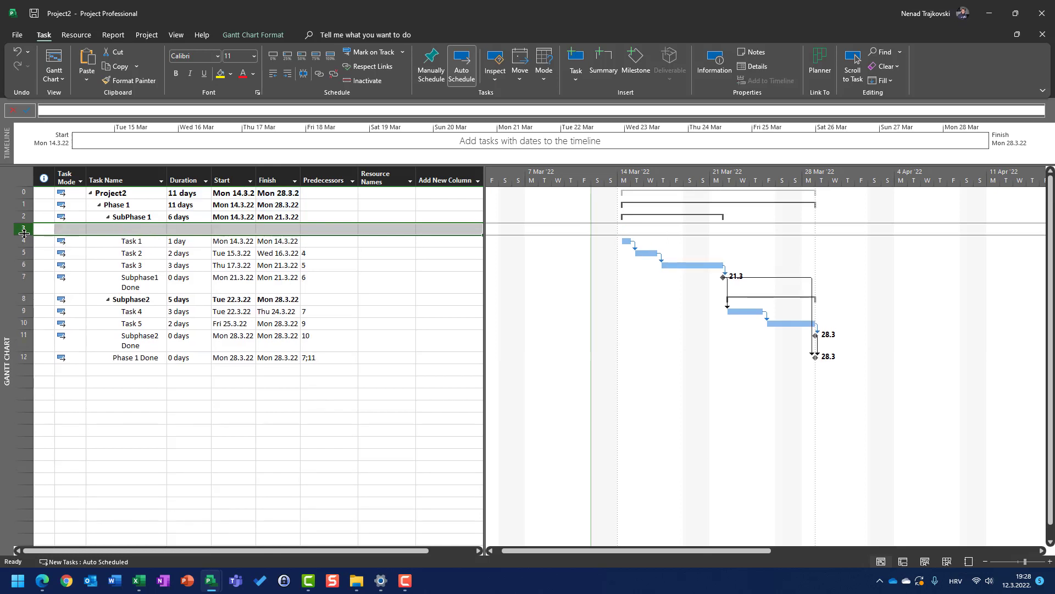
text(Sub)
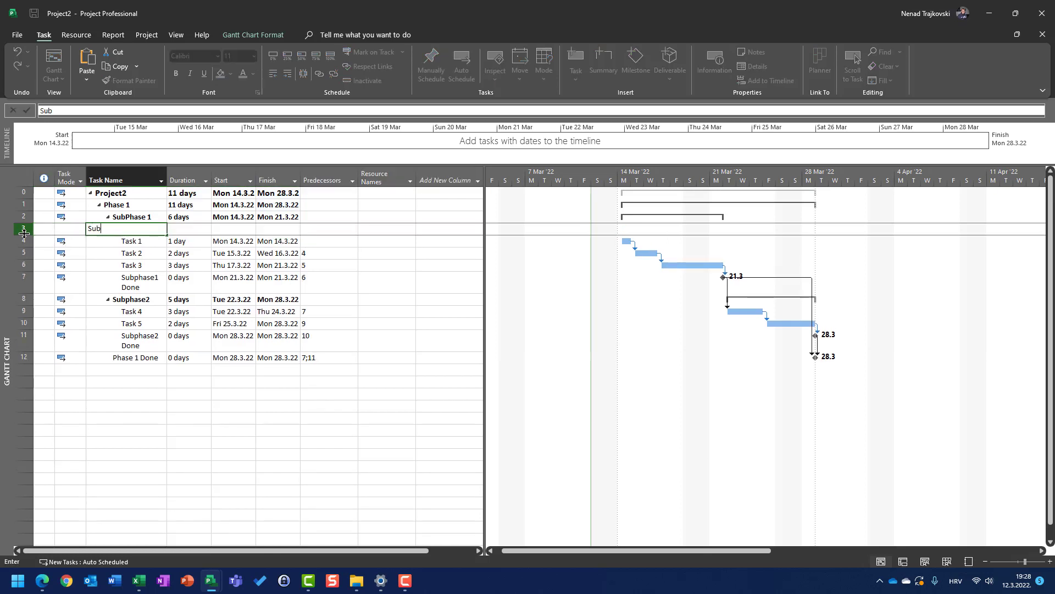
text(subPhase)
key(Return)
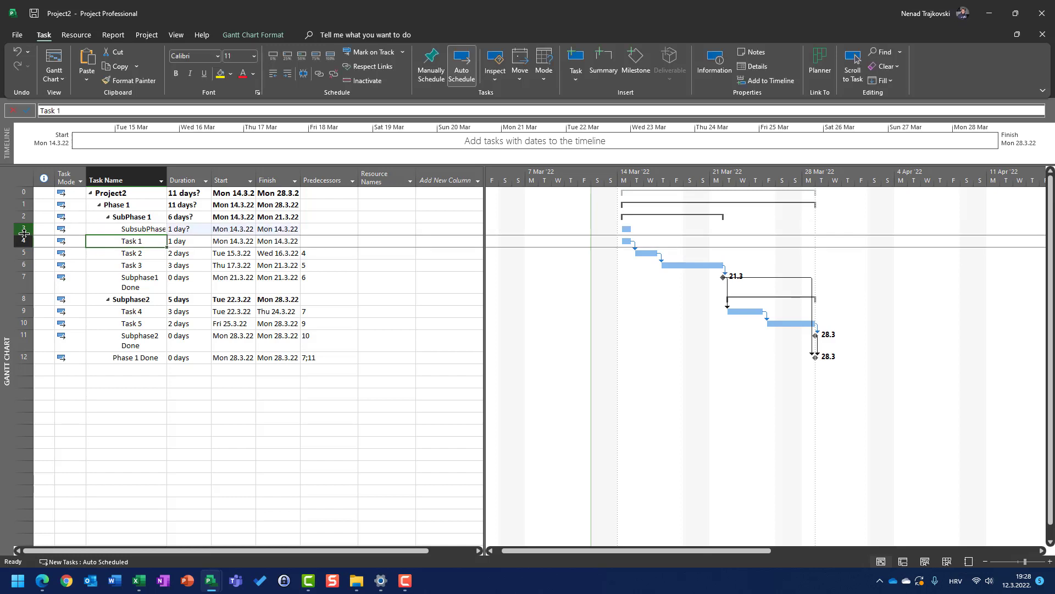
drag(27, 241, 30, 266)
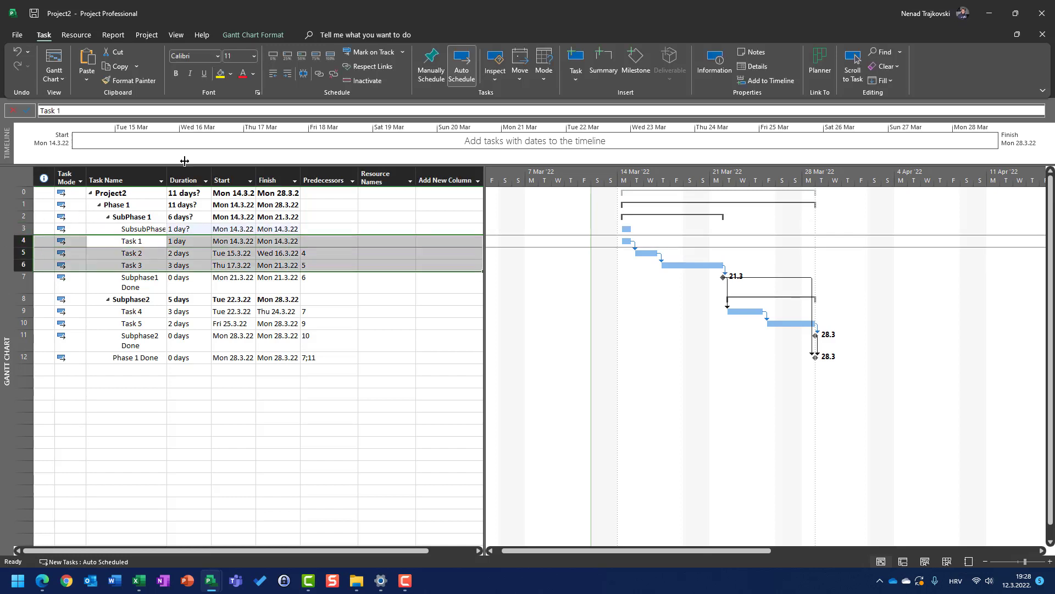
click(286, 73)
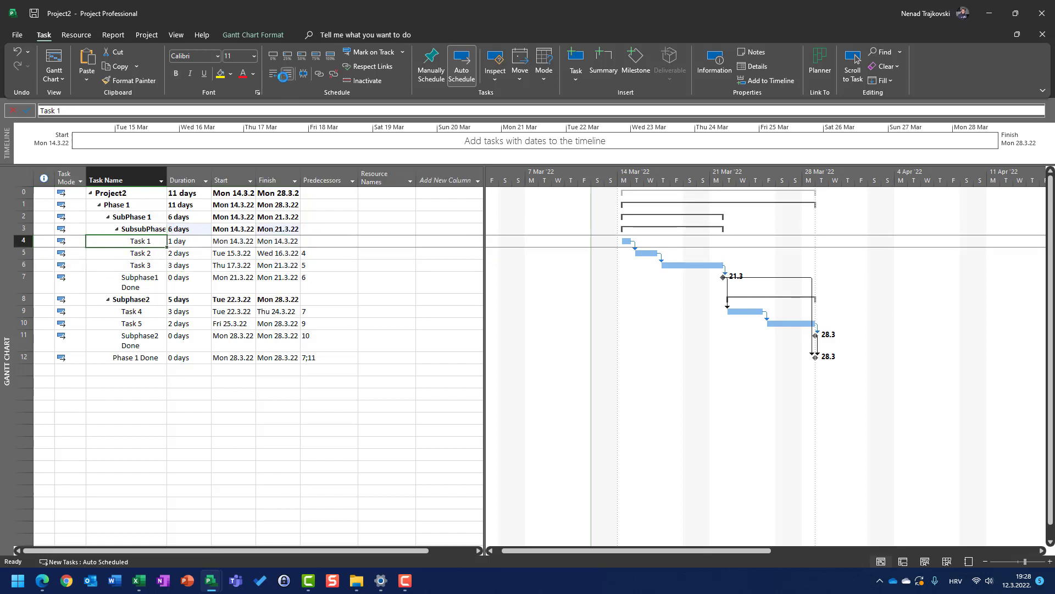
Insert a task named Another Subphase between SubsubPhase1 and Task 1.
key(Left)
key(Left)
key(Insert)
key(Right)
key(Right)
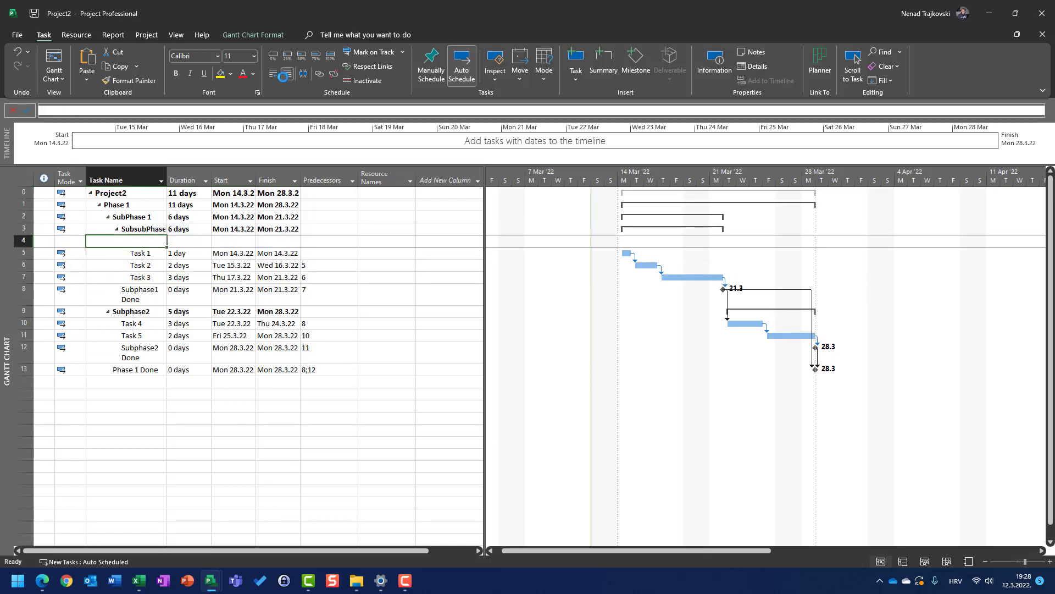
text(Another)
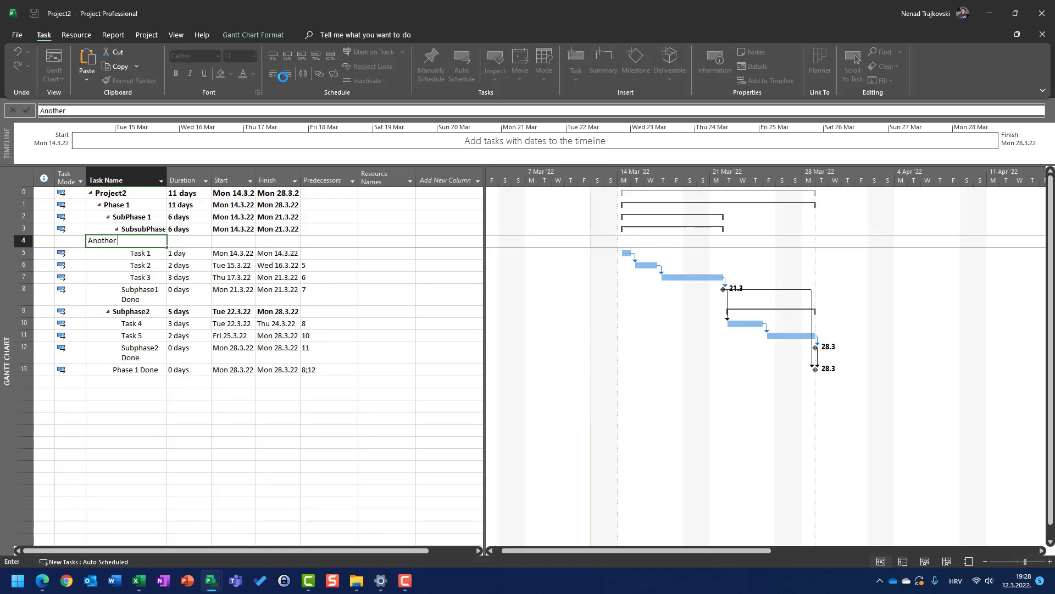
text( Subphase)
key(Return)
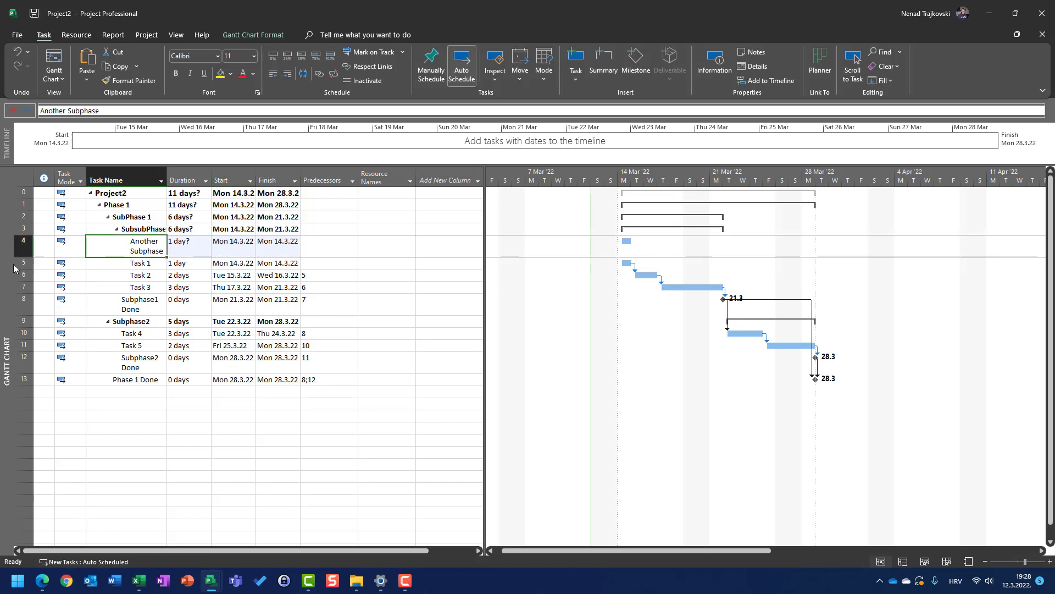
Indent Task 1, Task 2 and Task 3 beneath Another Subphase and widen the Task Name column to fit the names on one line.
drag(25, 263, 35, 286)
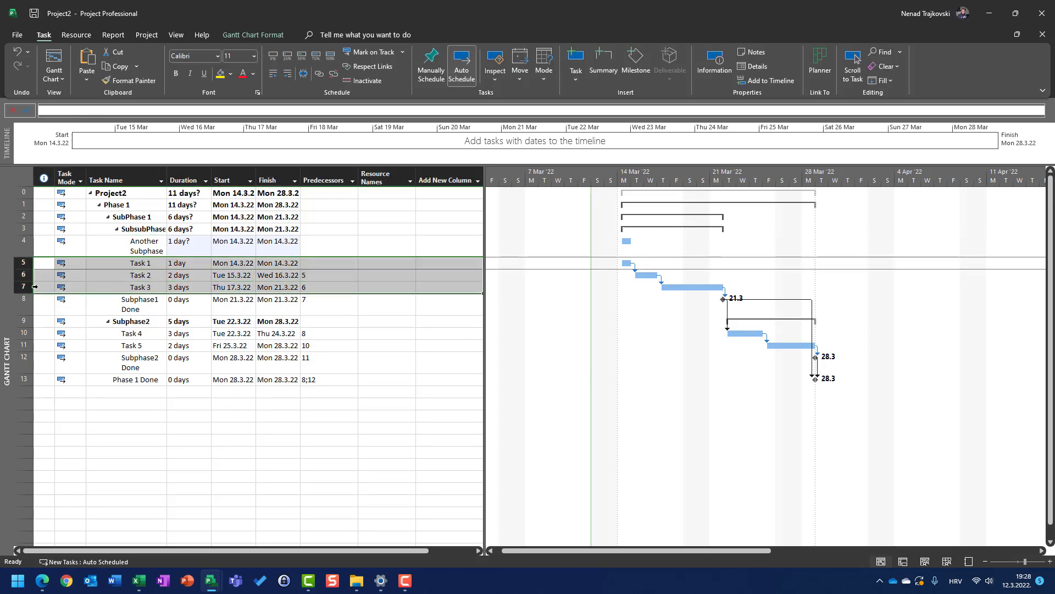
click(287, 73)
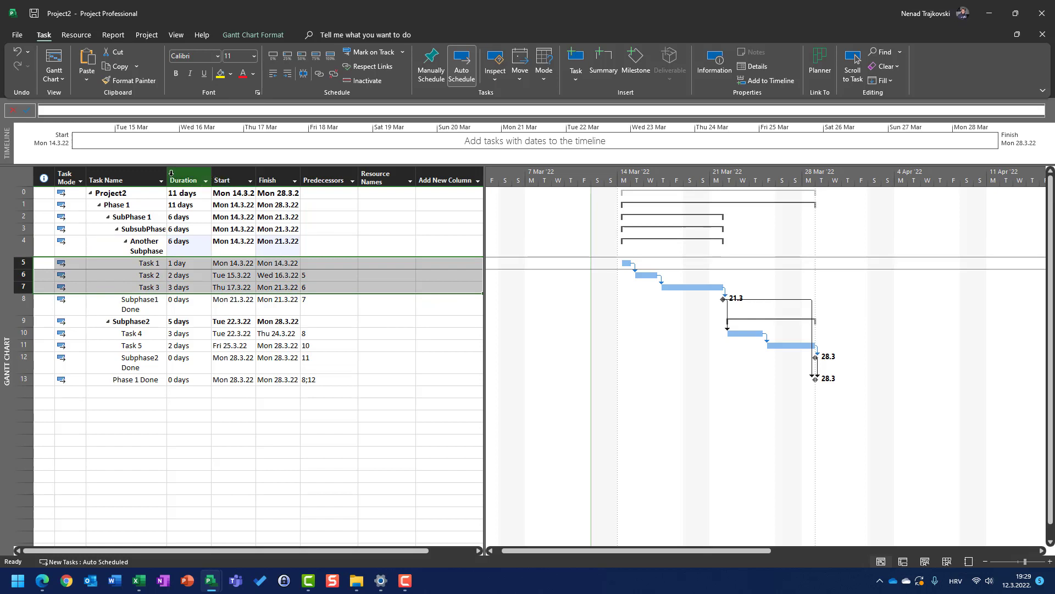
drag(168, 174, 229, 175)
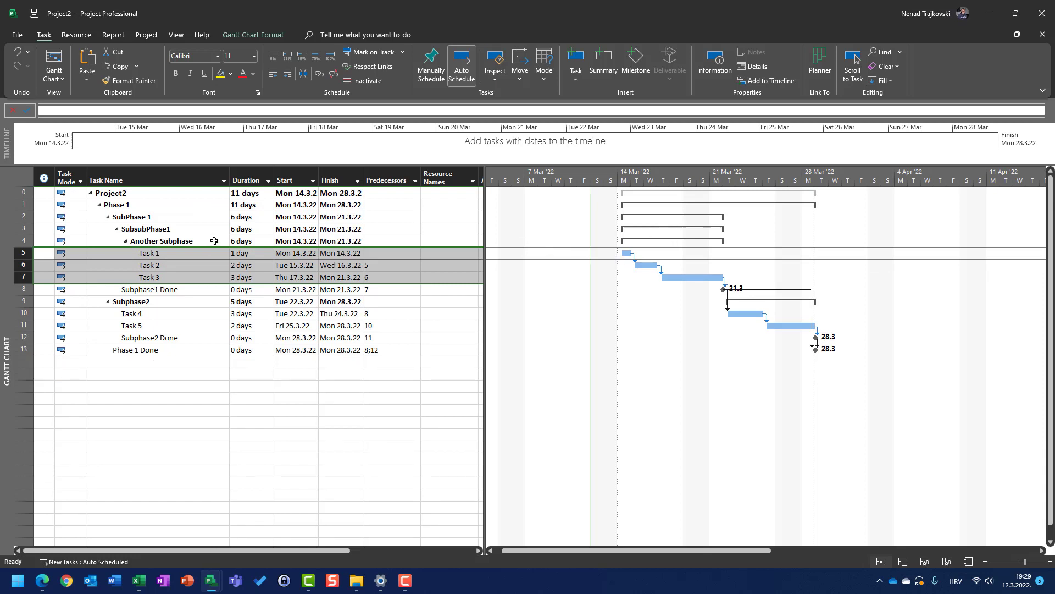
Switch to the Project1 file and examine its summary tasks from Phase 1 through Phase 5.
mouse_move(216, 584)
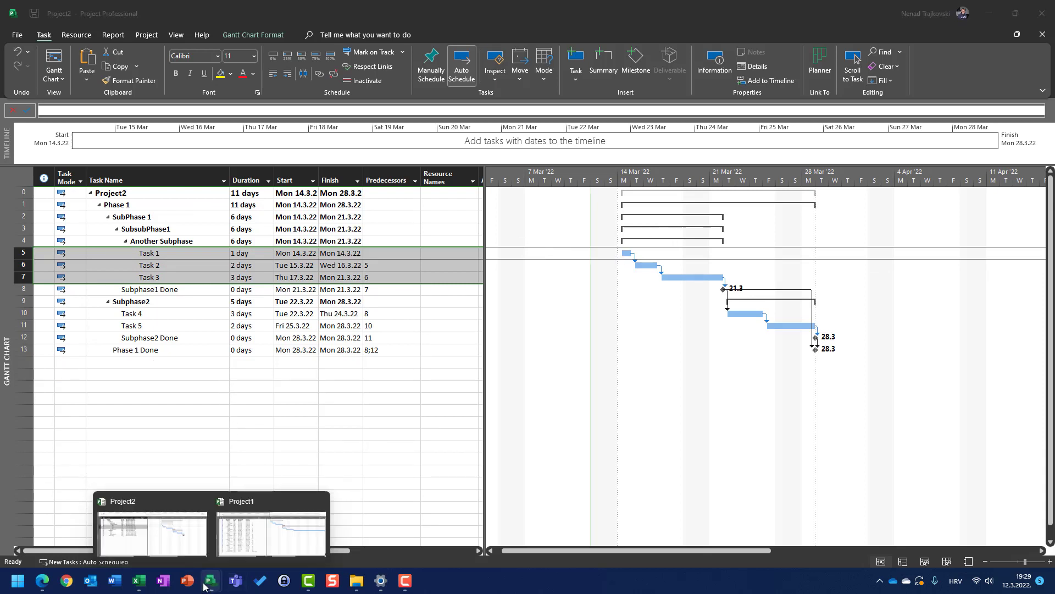
click(266, 532)
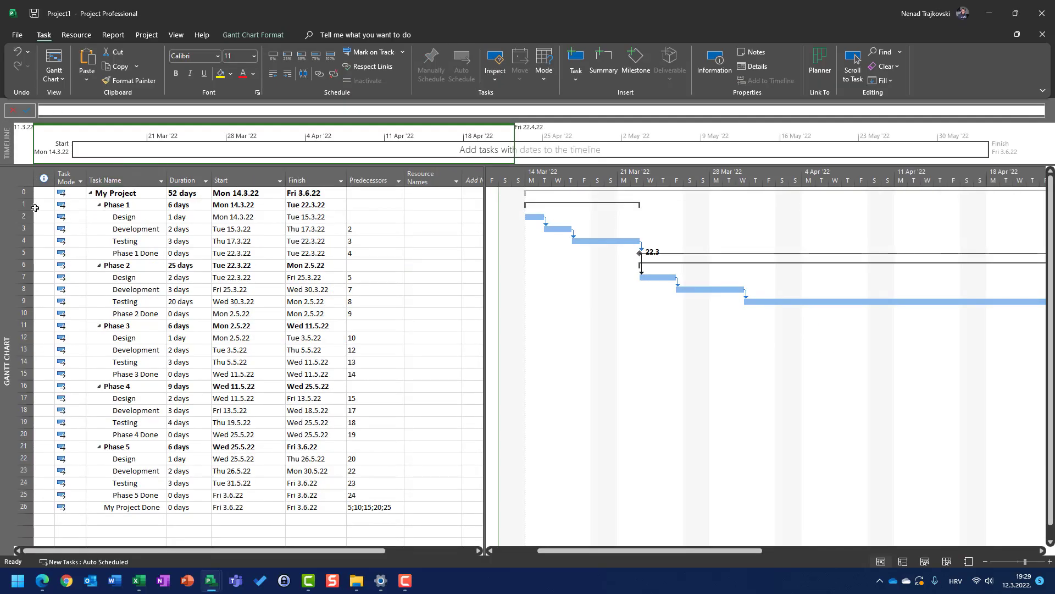
click(113, 204)
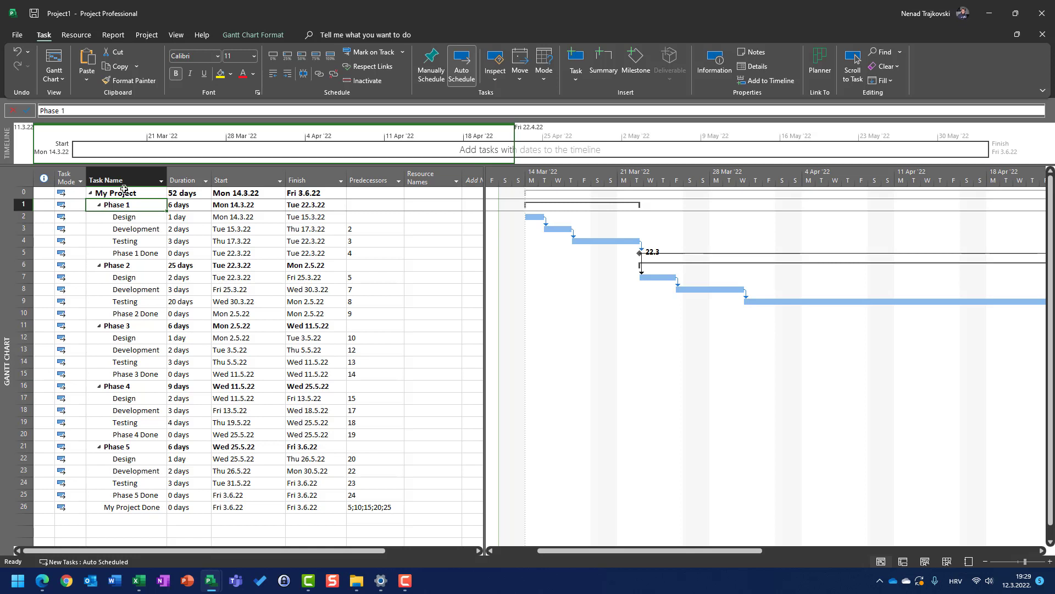
click(115, 266)
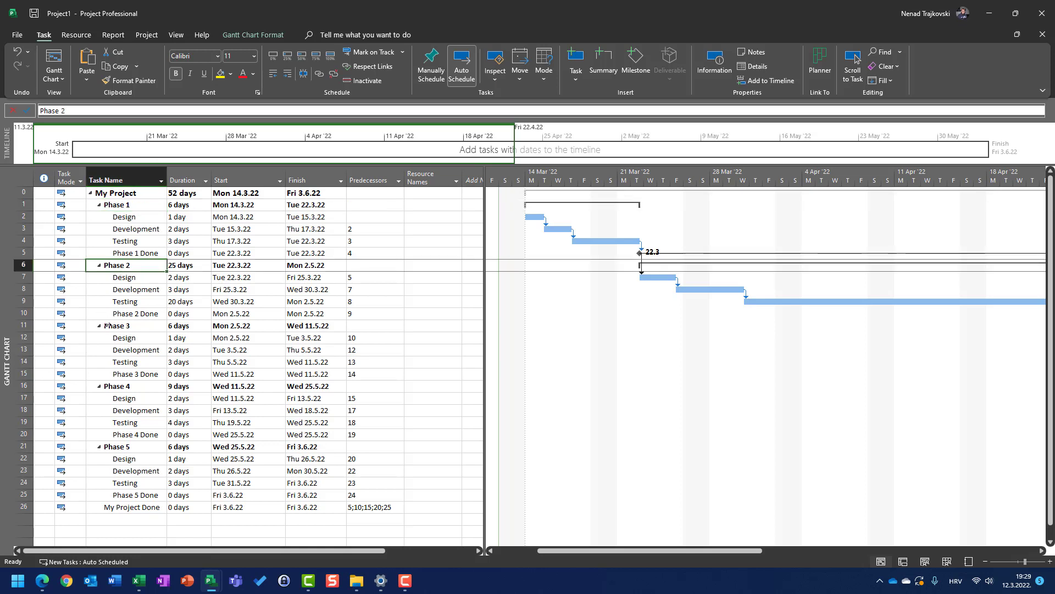
click(110, 325)
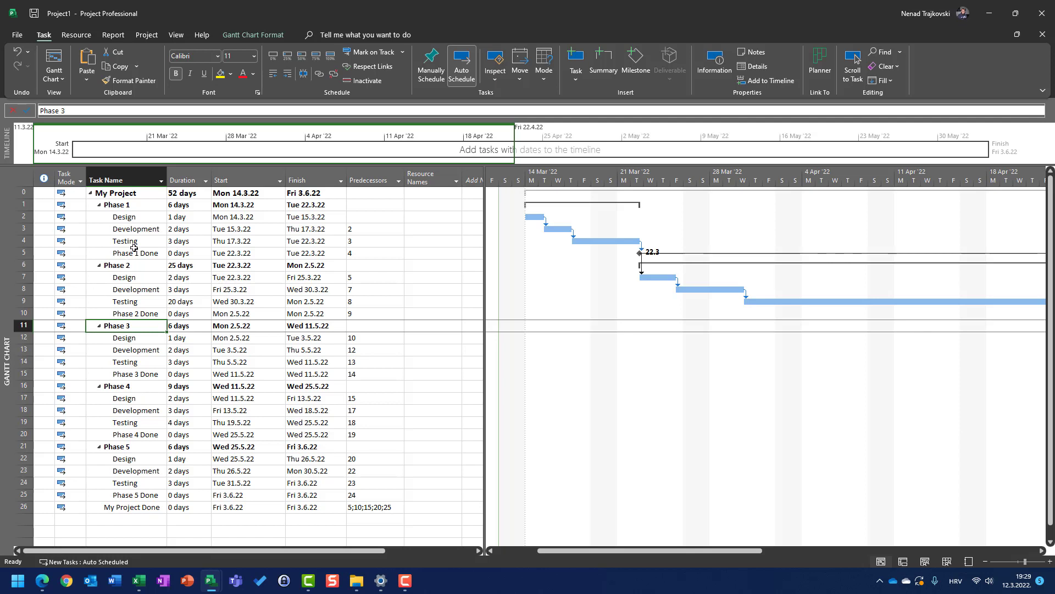
click(116, 204)
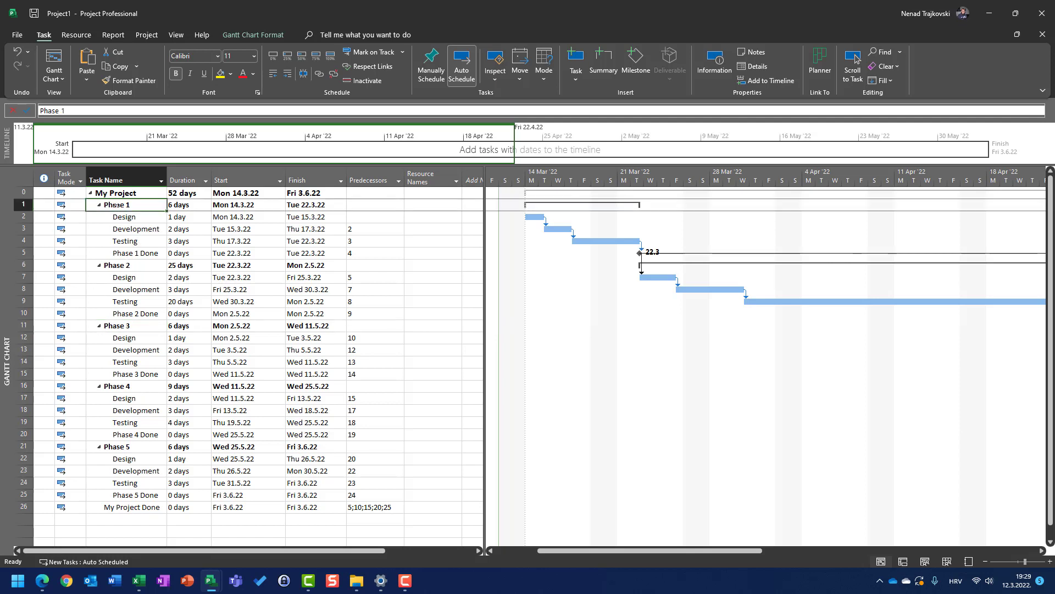
click(118, 265)
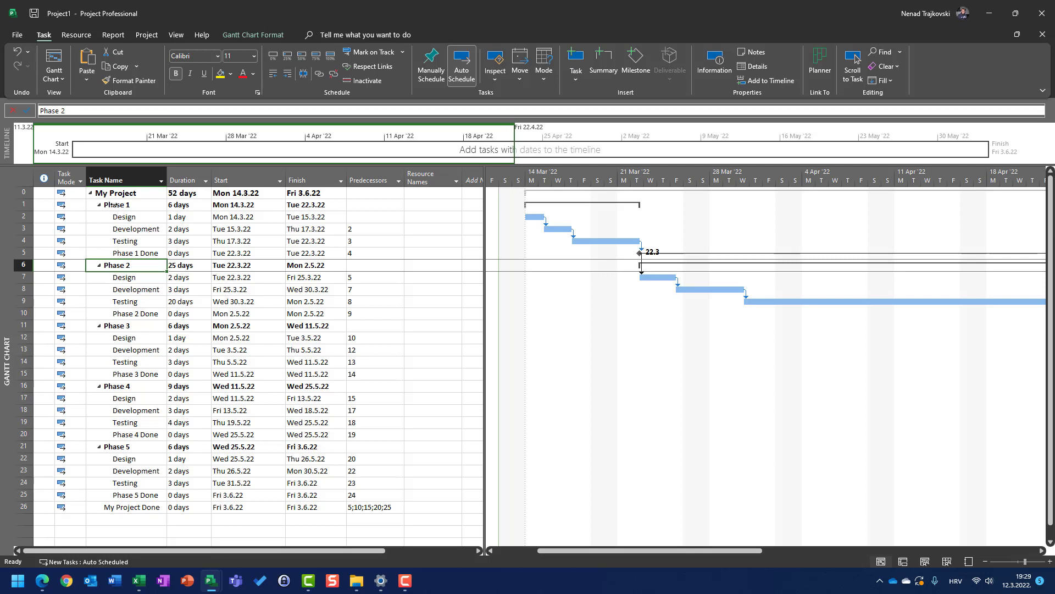
click(113, 204)
click(113, 265)
click(119, 326)
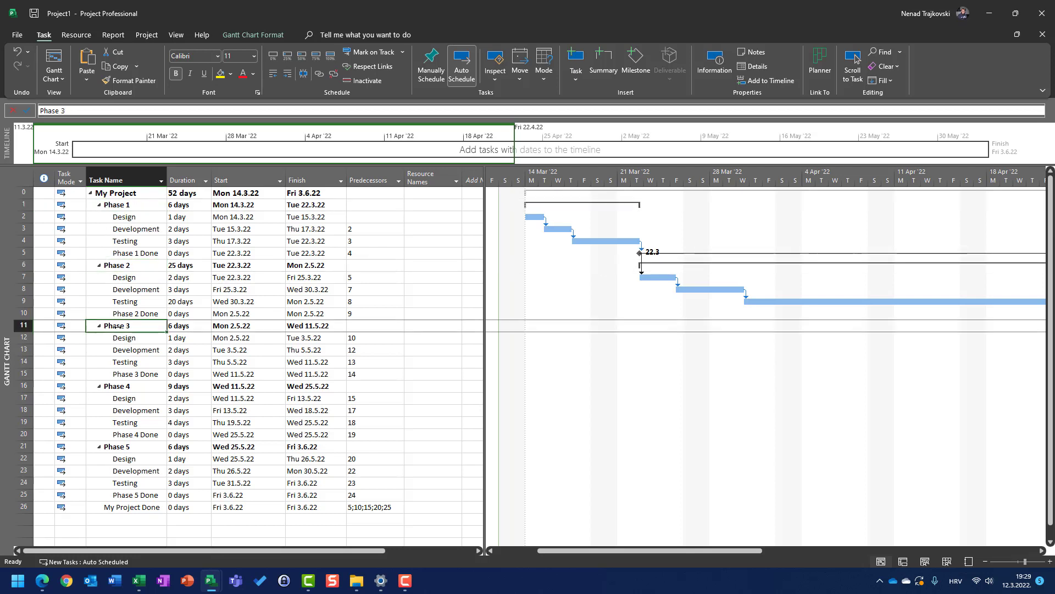
click(123, 387)
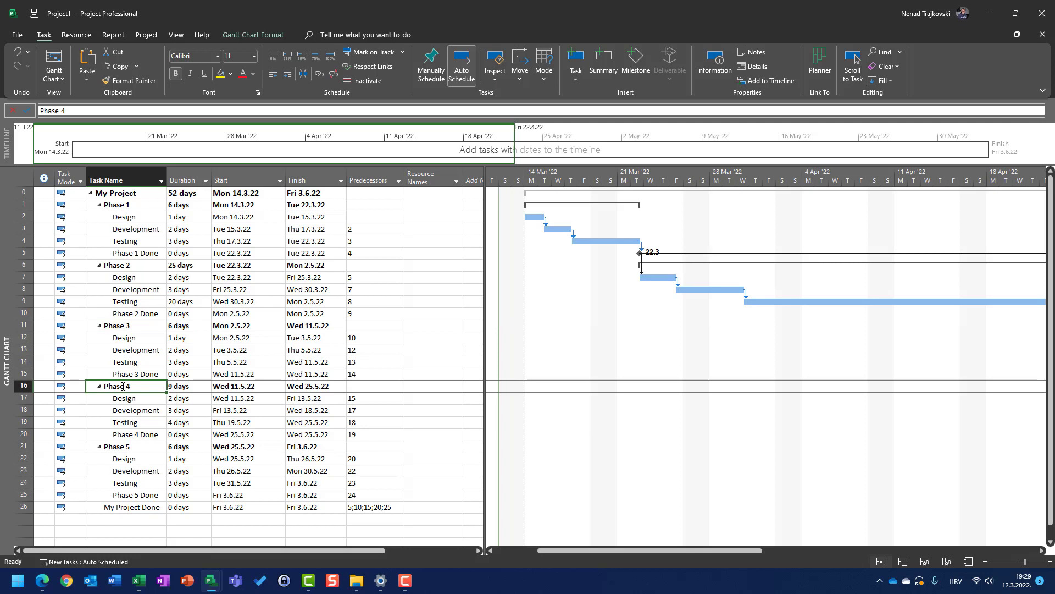
click(126, 448)
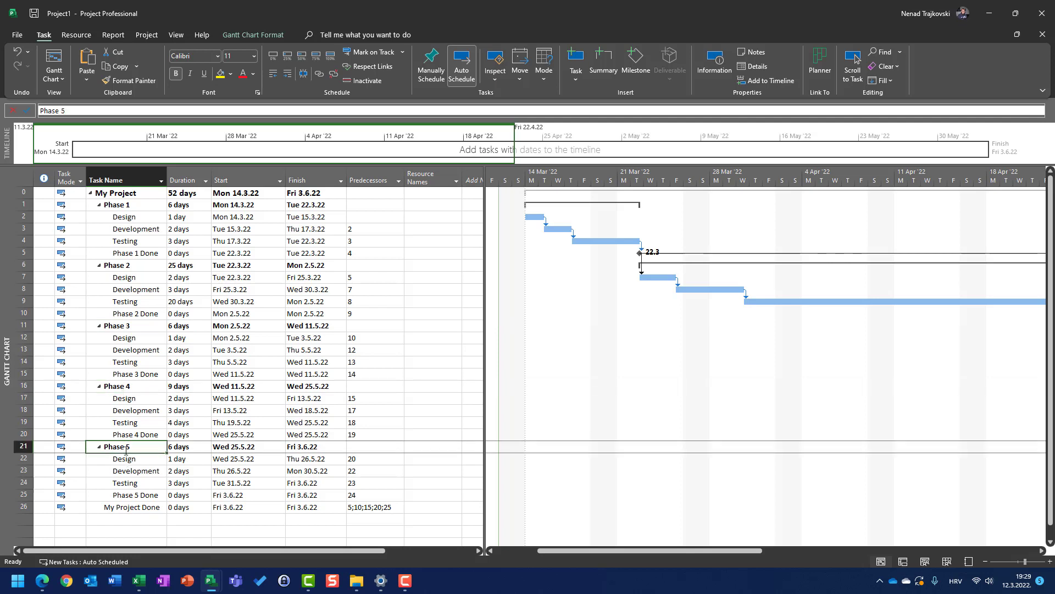